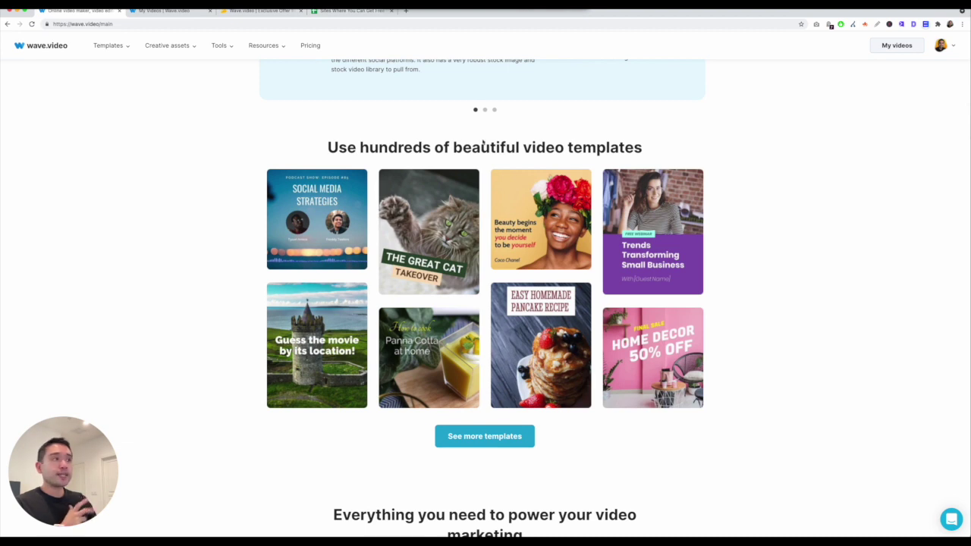
Look over the home page's video templates, feature list and supported integrations
mouse_move(351, 356)
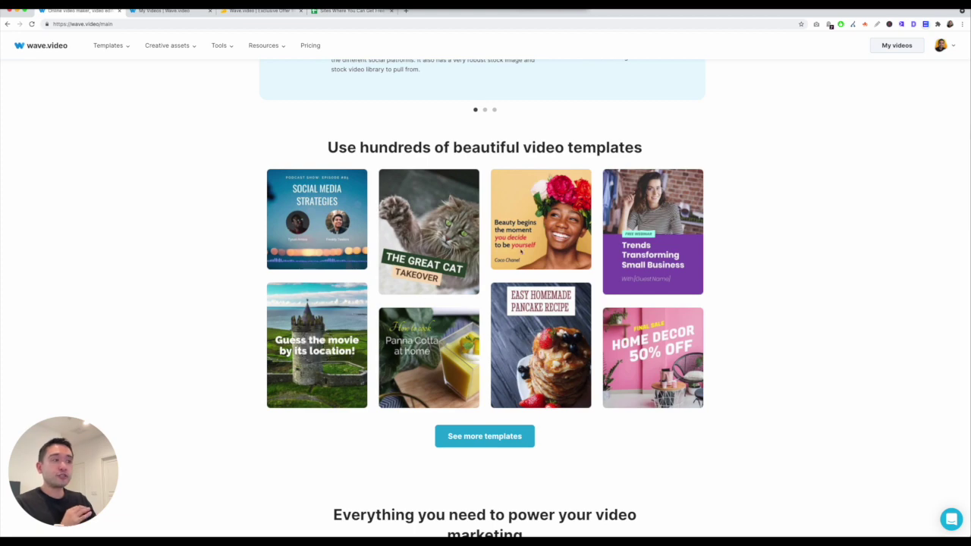
scroll(485, 303, "down", 3)
scroll(522, 245, "down", 10)
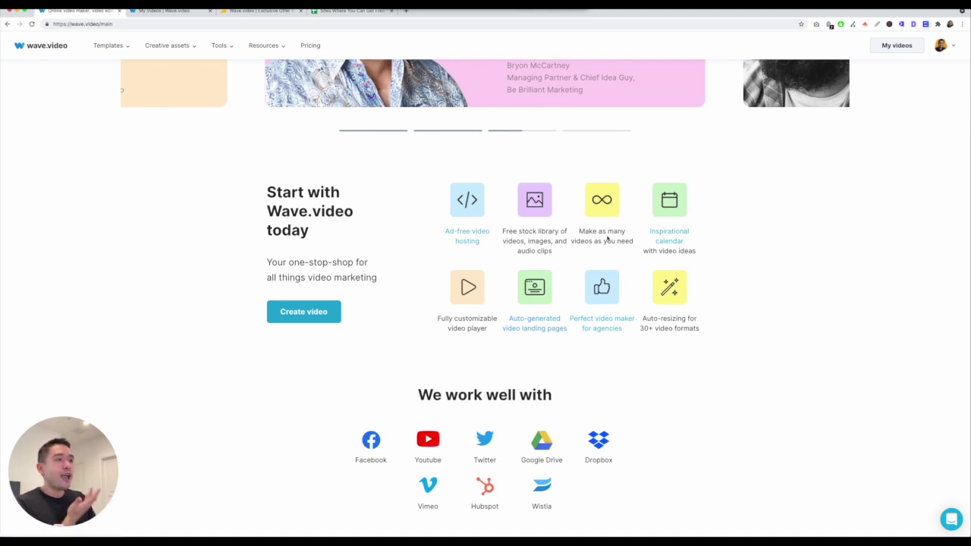
scroll(246, 297, "up", 10)
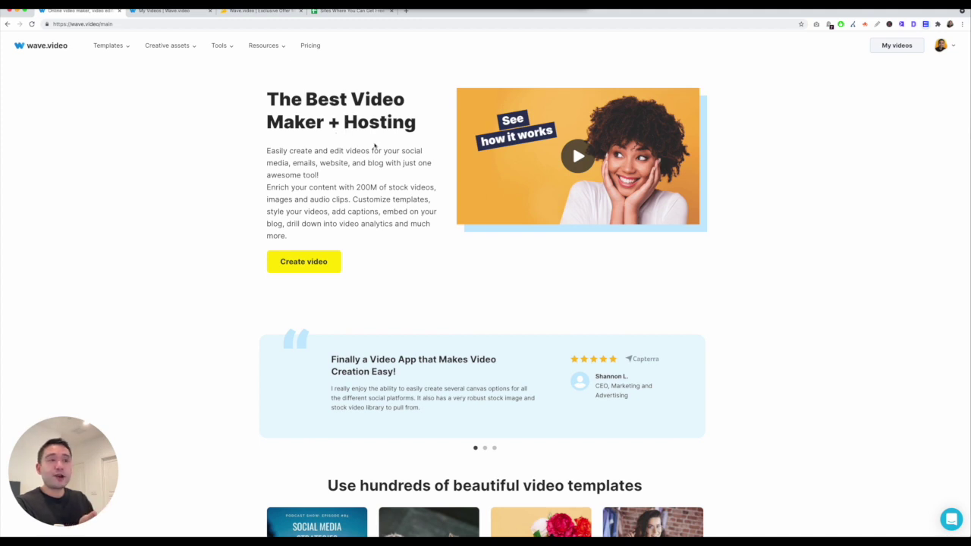
Open the video templates page and browse the live streaming, new, most popular, customer testimonial and listicle templates
left_click(111, 45)
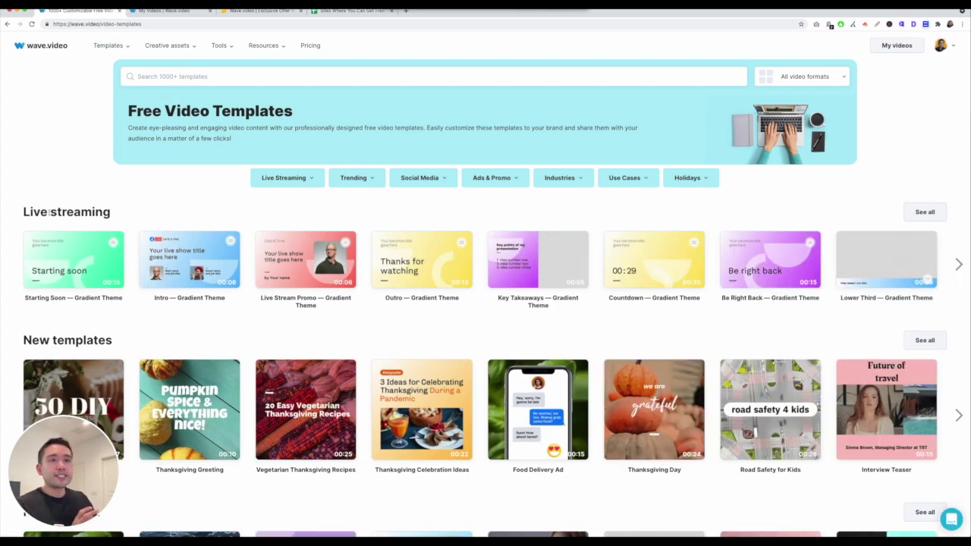
left_click_drag(24, 212, 138, 215)
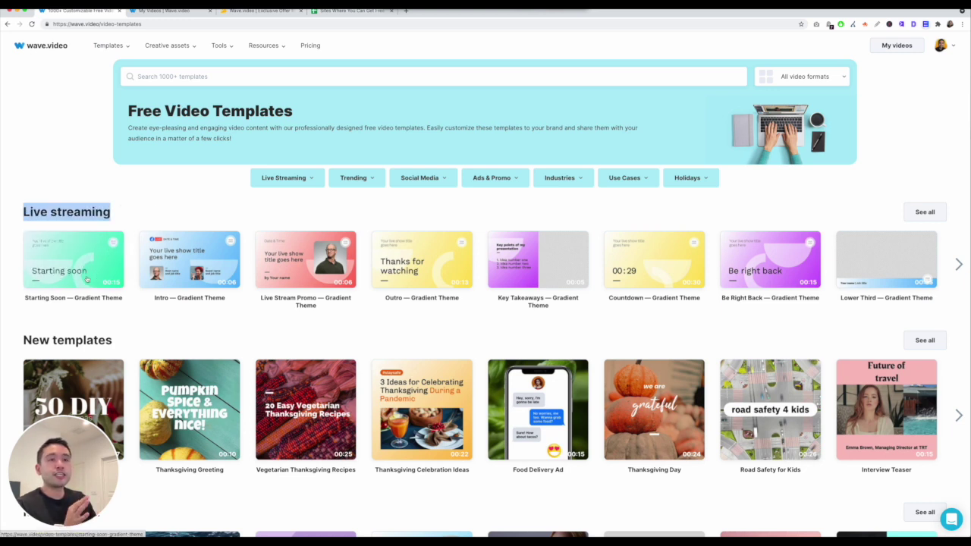
scroll(178, 233, "down", 1)
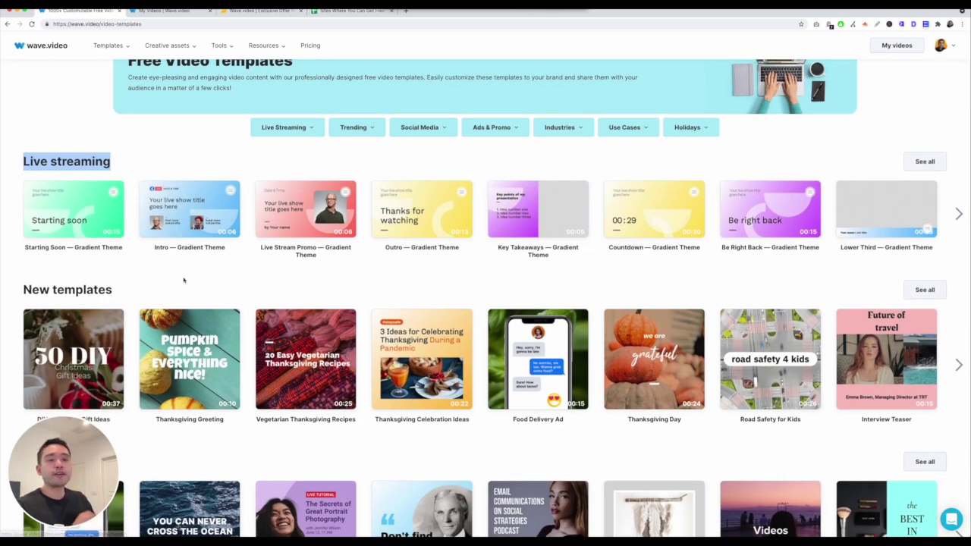
scroll(235, 269, "down", 1)
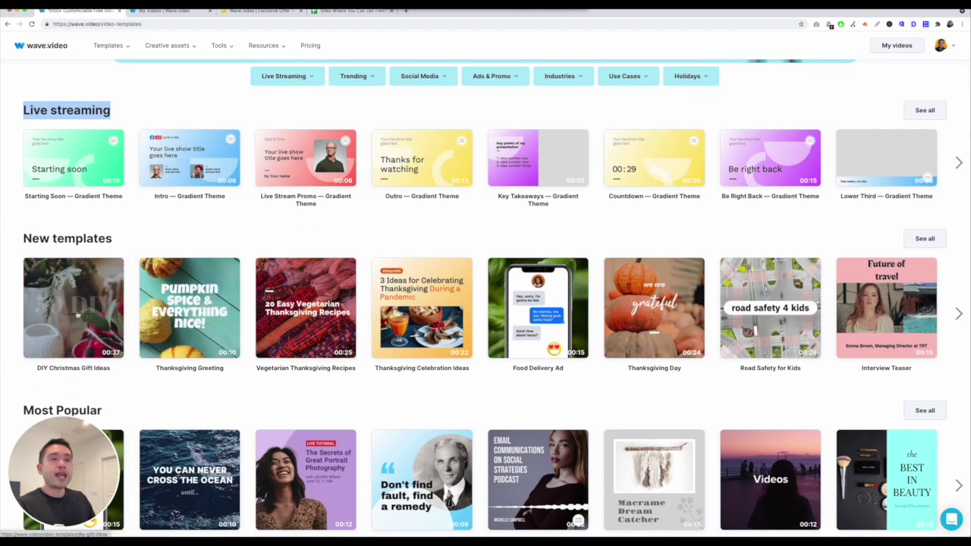
scroll(325, 322, "down", 3)
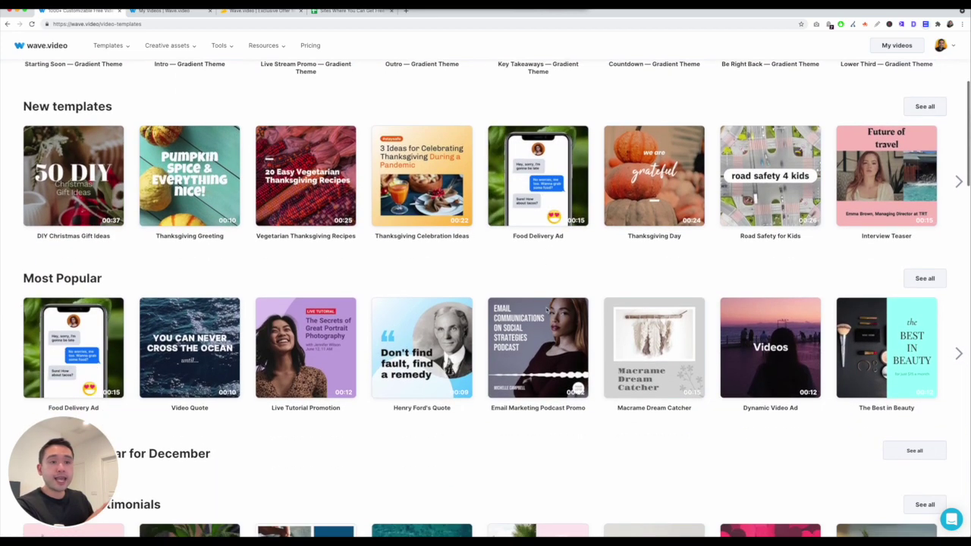
scroll(110, 301, "down", 2)
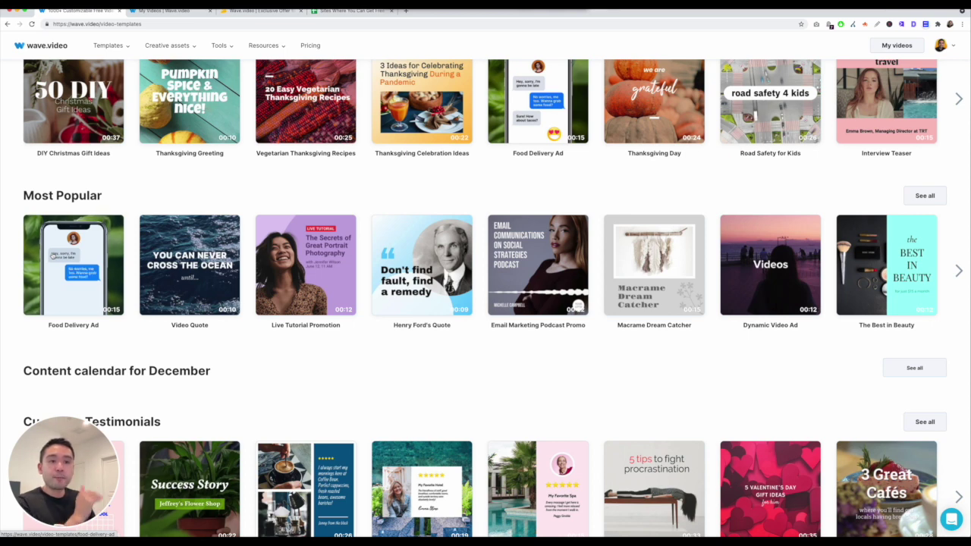
scroll(411, 264, "down", 2)
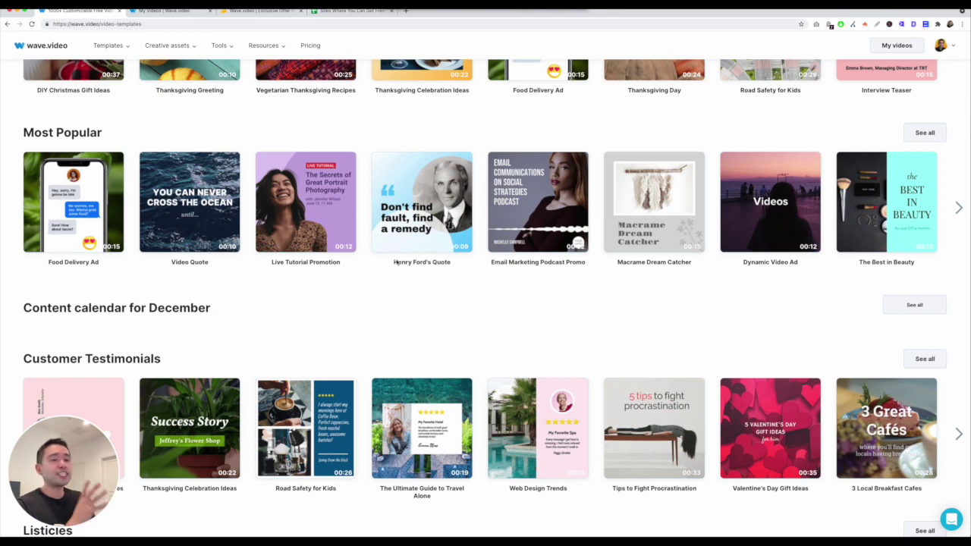
scroll(402, 254, "down", 3)
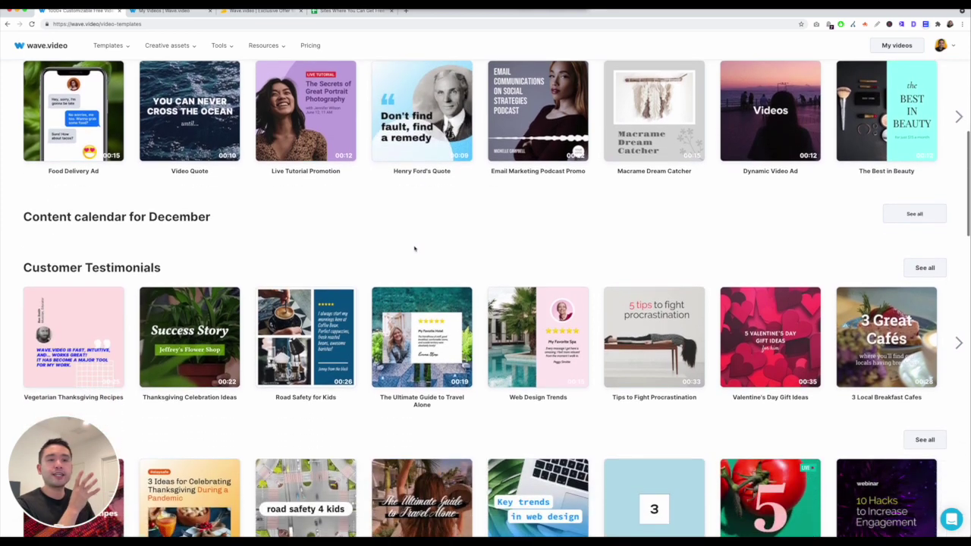
scroll(389, 230, "down", 3)
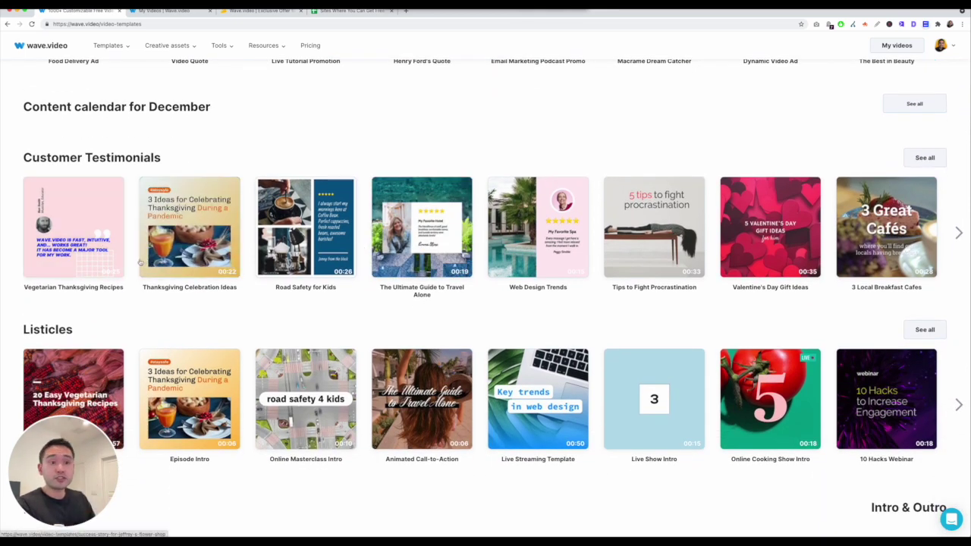
scroll(206, 258, "down", 5)
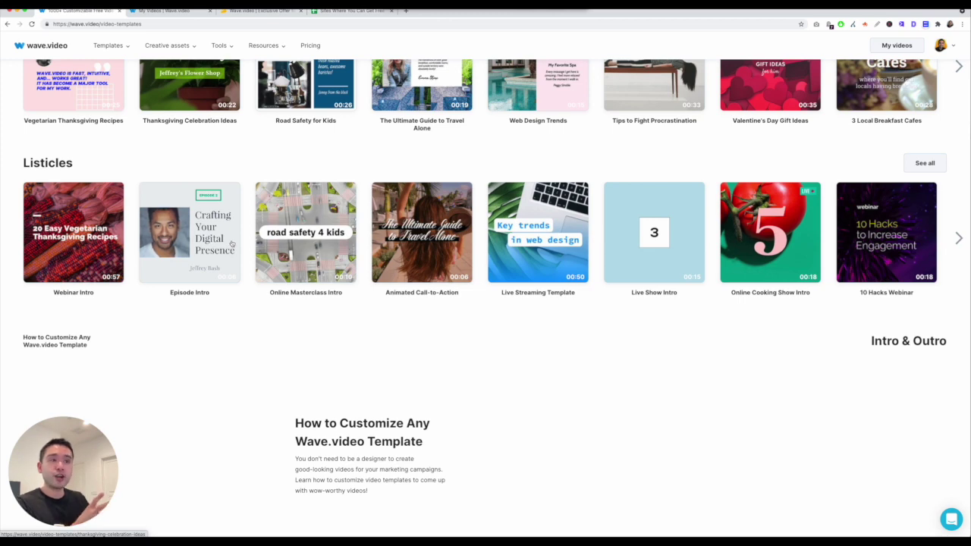
Review the lists for browsing templates by live streaming, trending, social media, ads & promo, industries and use cases
scroll(428, 247, "down", 6)
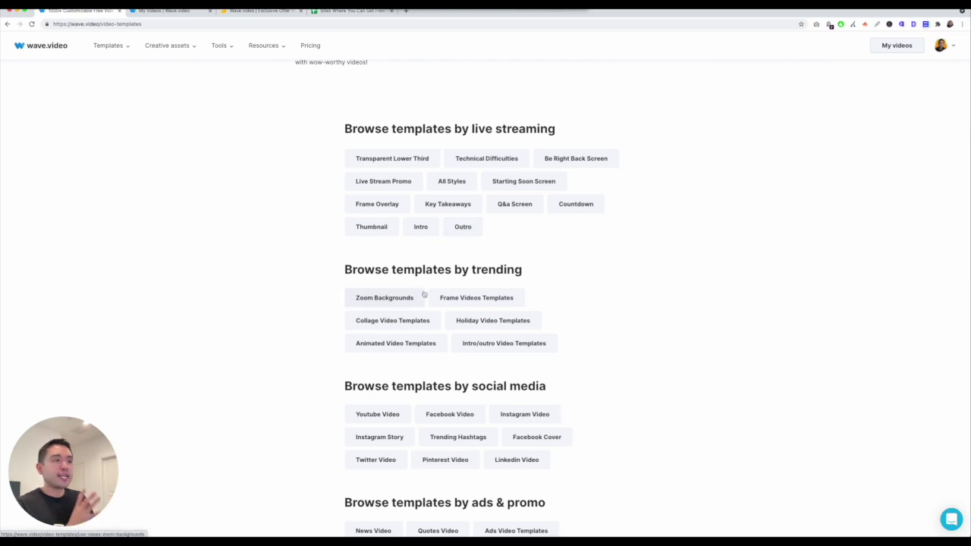
scroll(476, 290, "down", 2)
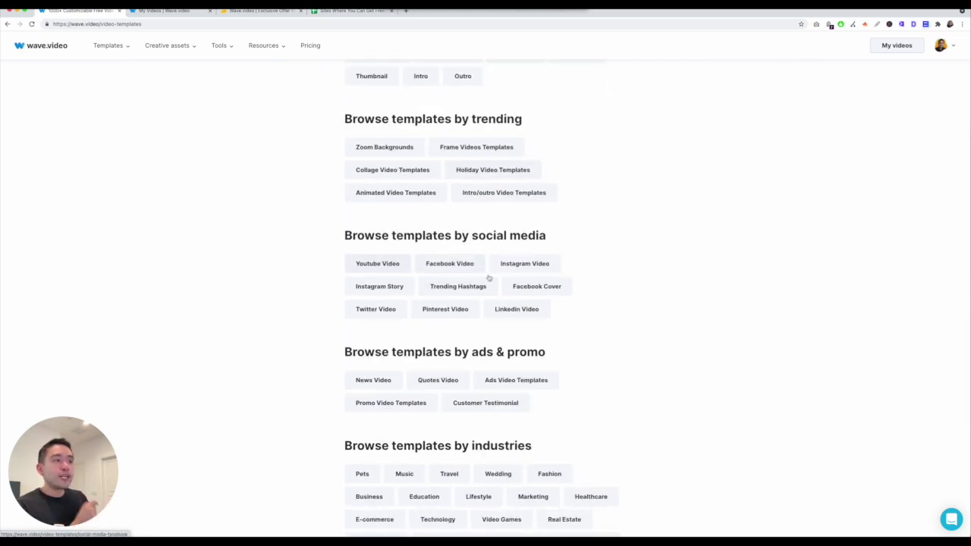
scroll(486, 285, "down", 1)
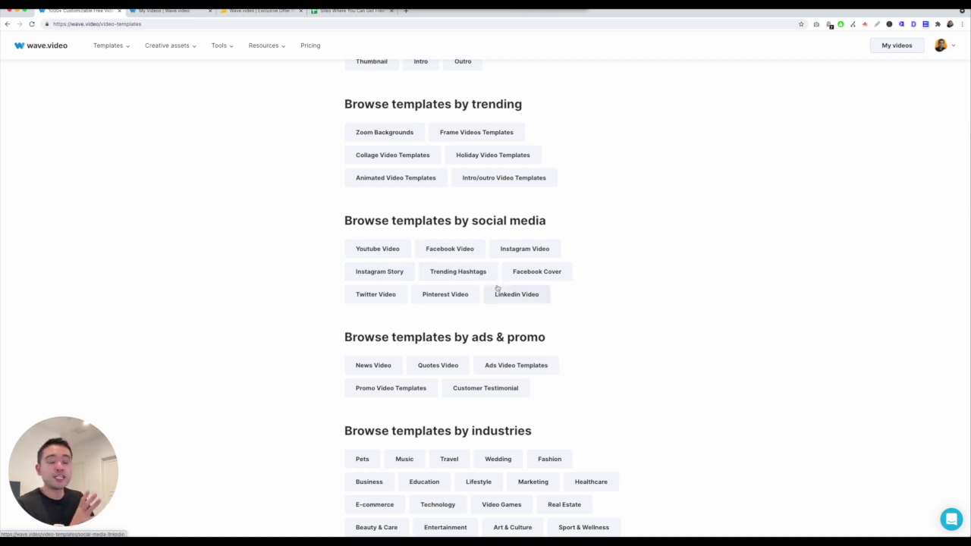
scroll(497, 292, "down", 3)
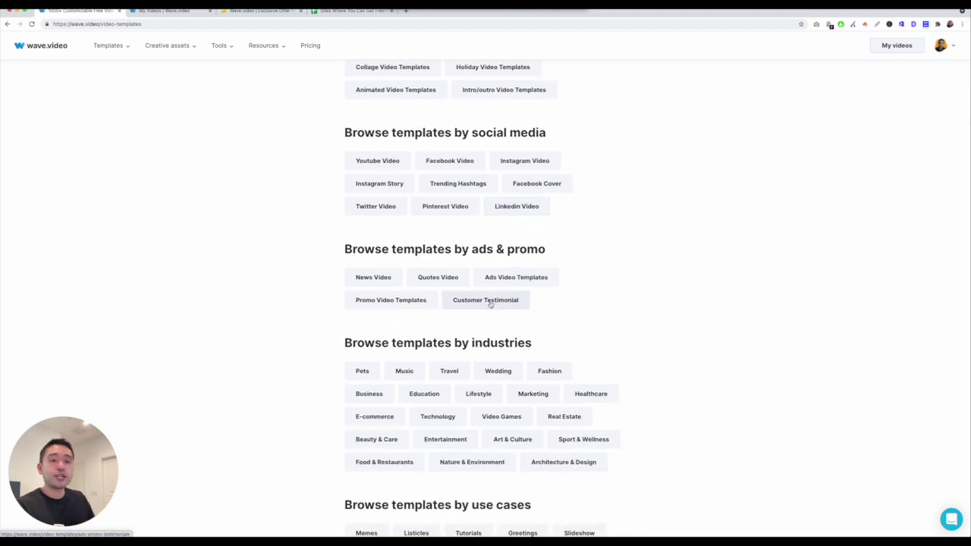
scroll(402, 342, "down", 2)
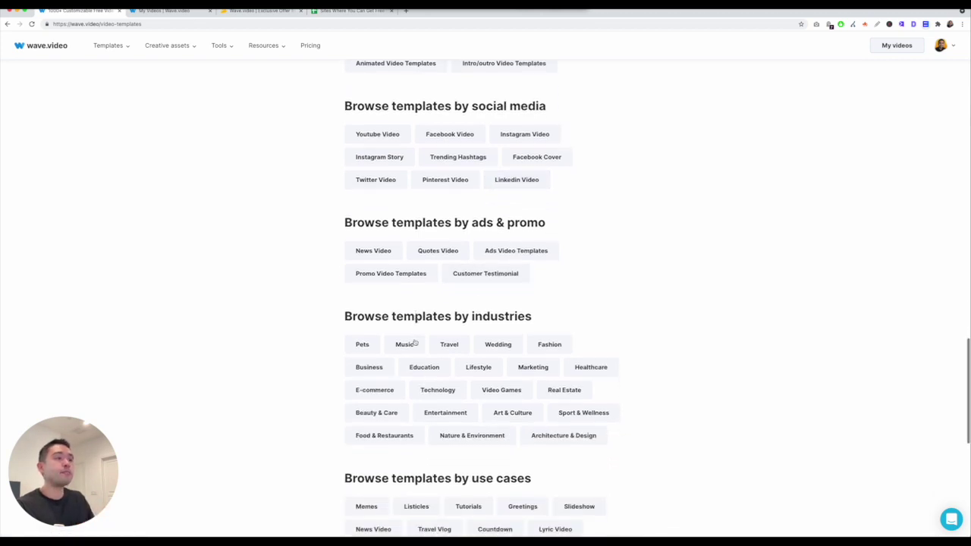
scroll(464, 364, "down", 3)
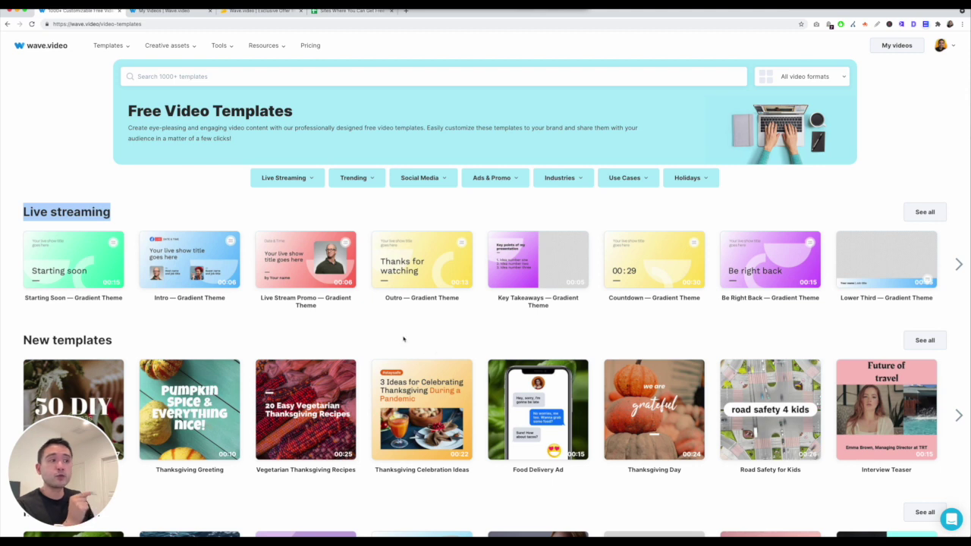
Check the template subcategories offered under Live Streaming, Social Media and Ads & Promo
left_click(318, 182)
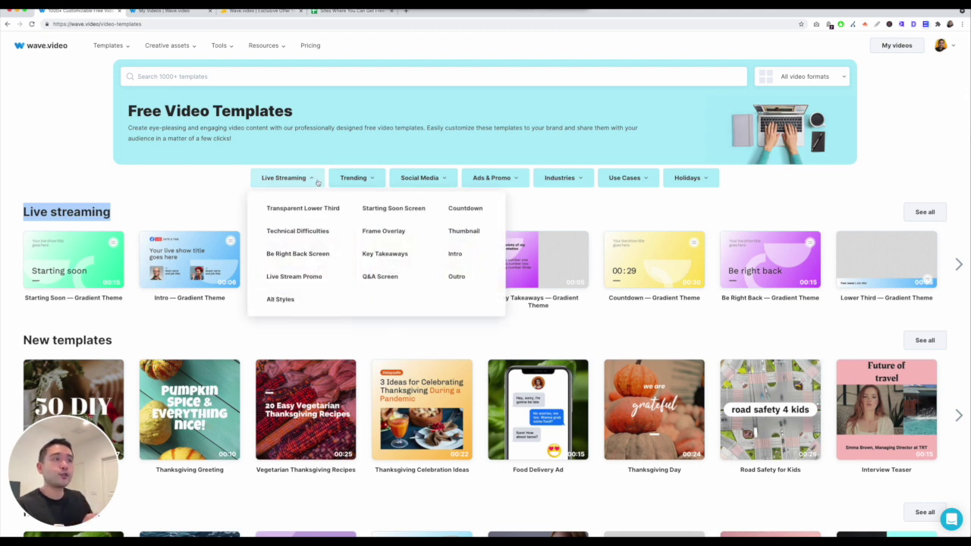
mouse_move(430, 177)
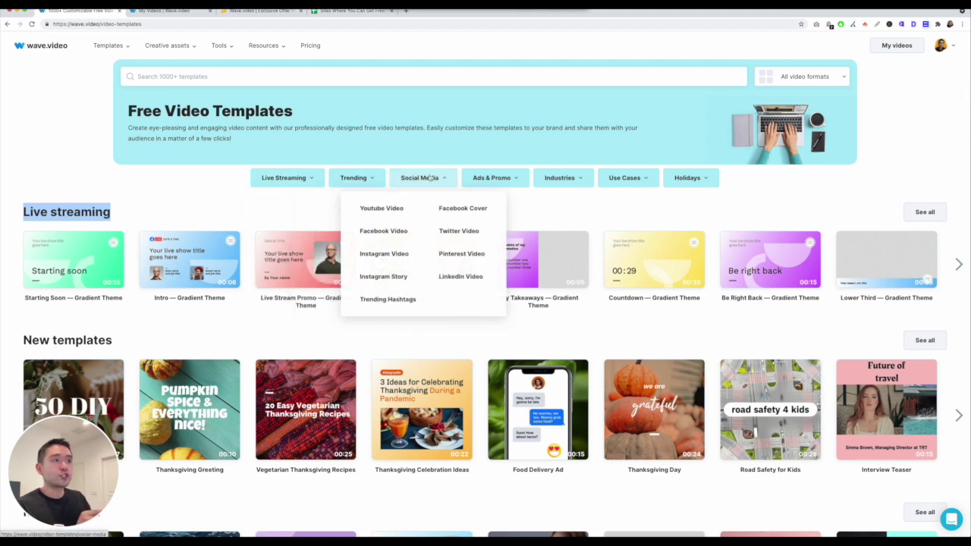
mouse_move(494, 179)
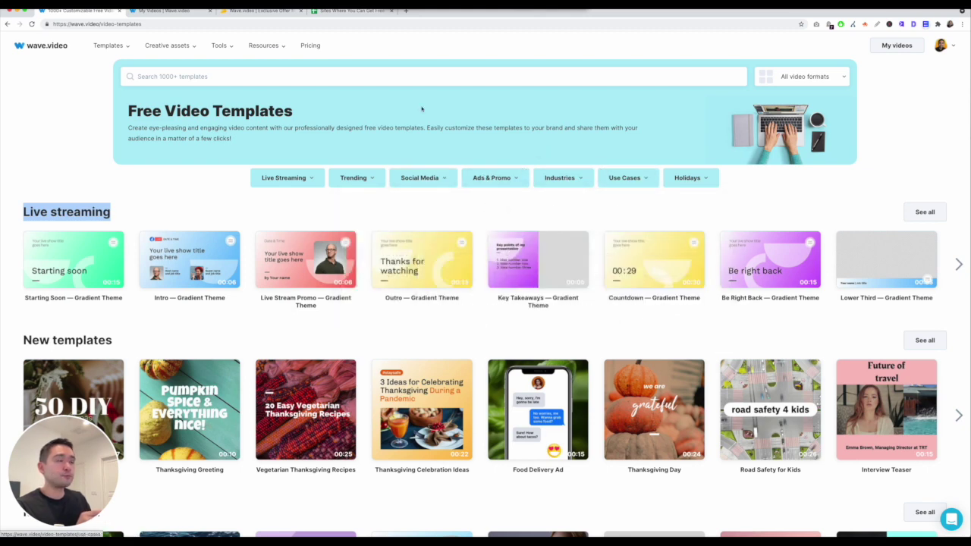
Open the Visual effects page of the creative assets and look over the available effects
mouse_move(219, 45)
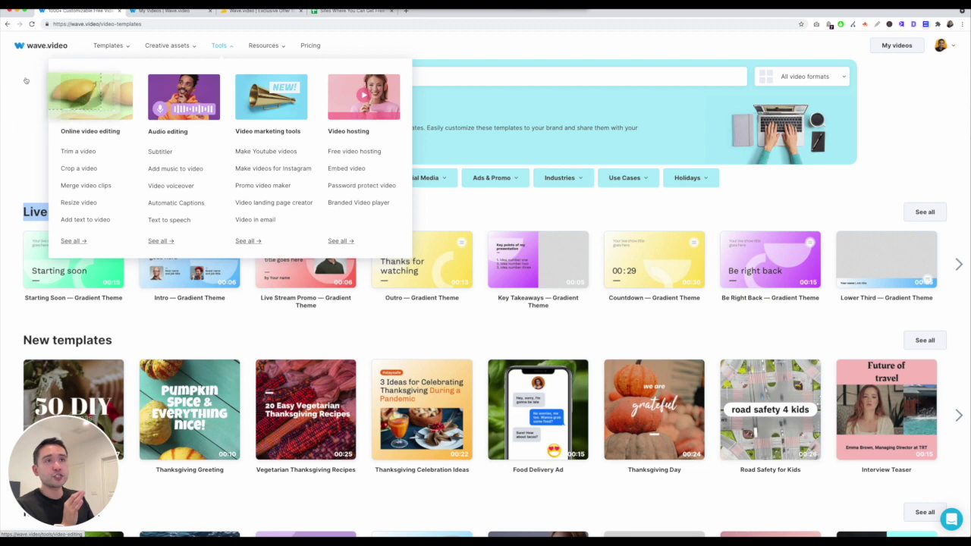
mouse_move(168, 46)
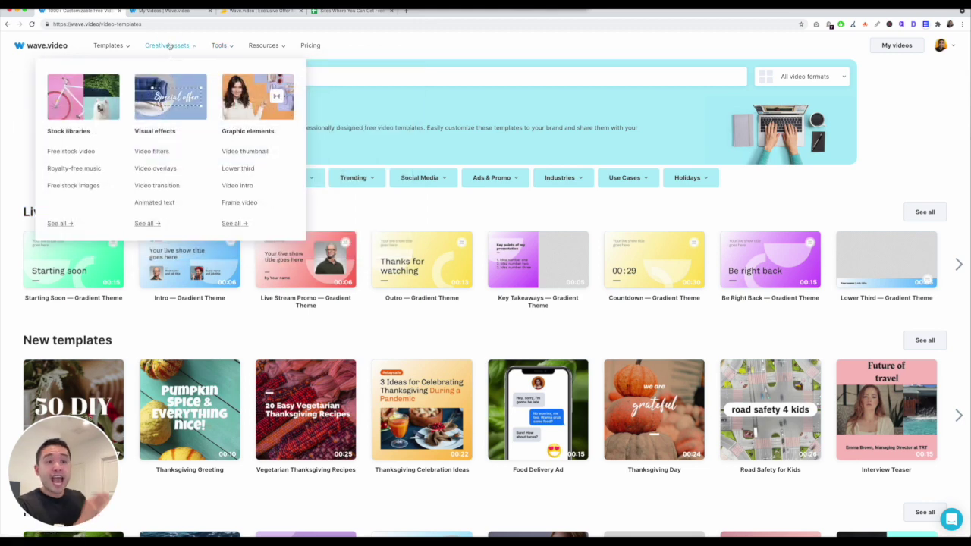
left_click(157, 133)
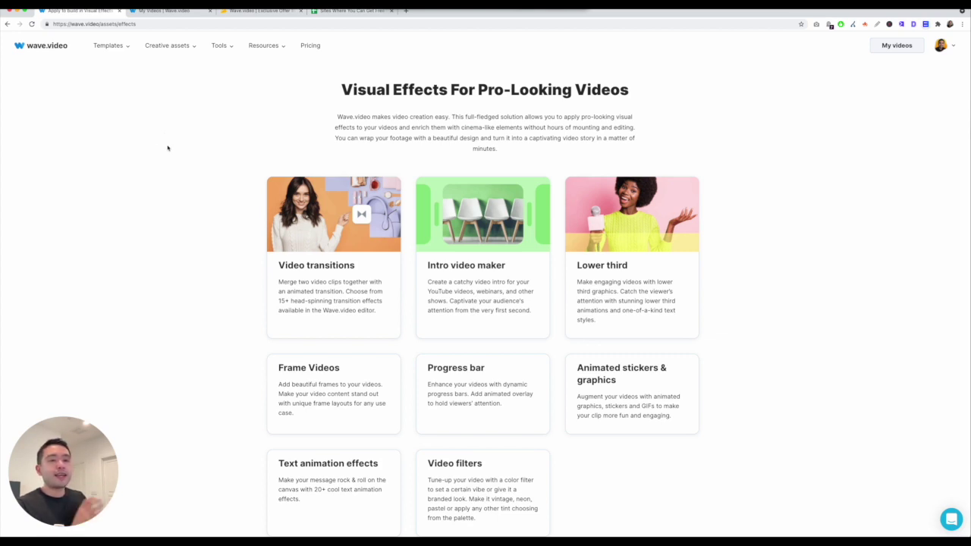
scroll(228, 155, "down", 1)
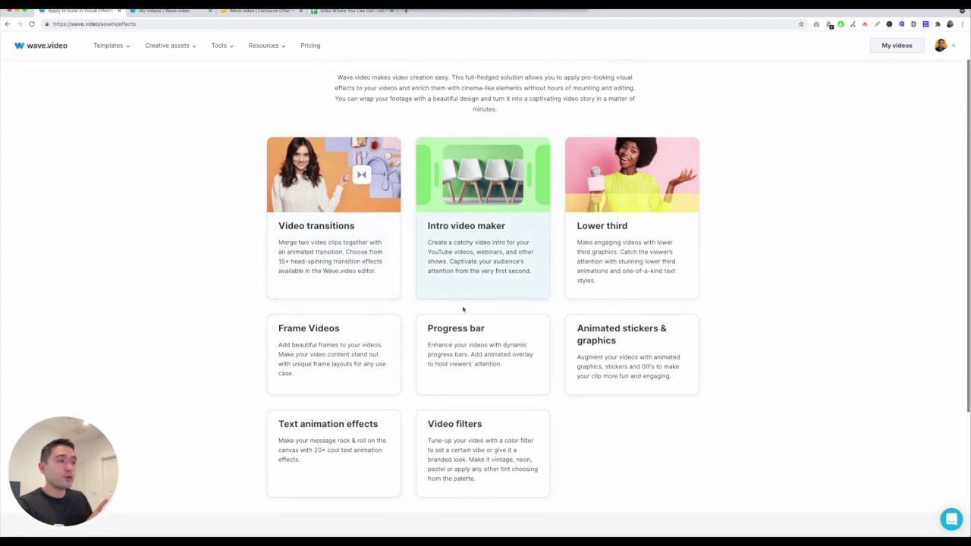
Open the Progress bar effect's page and read through to its ready-made templates
left_click(458, 331)
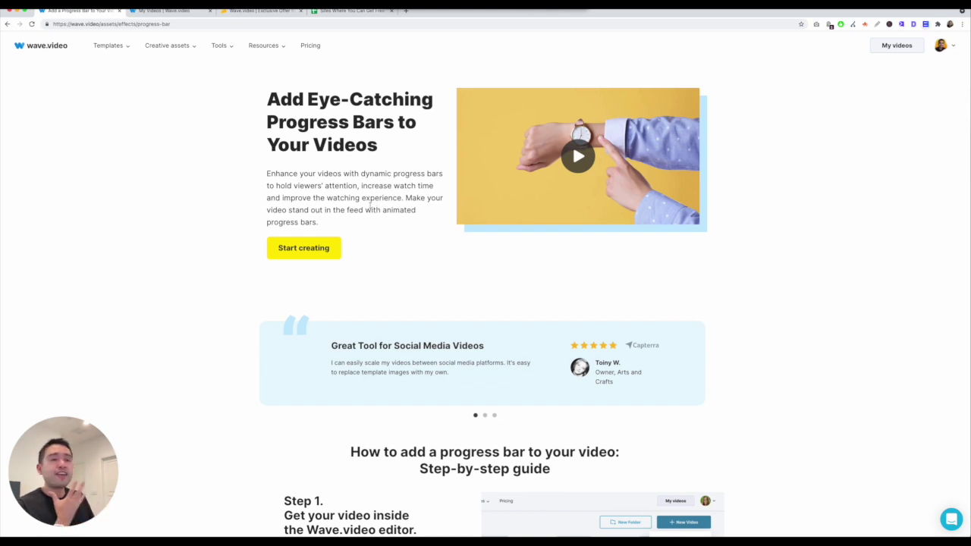
scroll(369, 206, "down", 5)
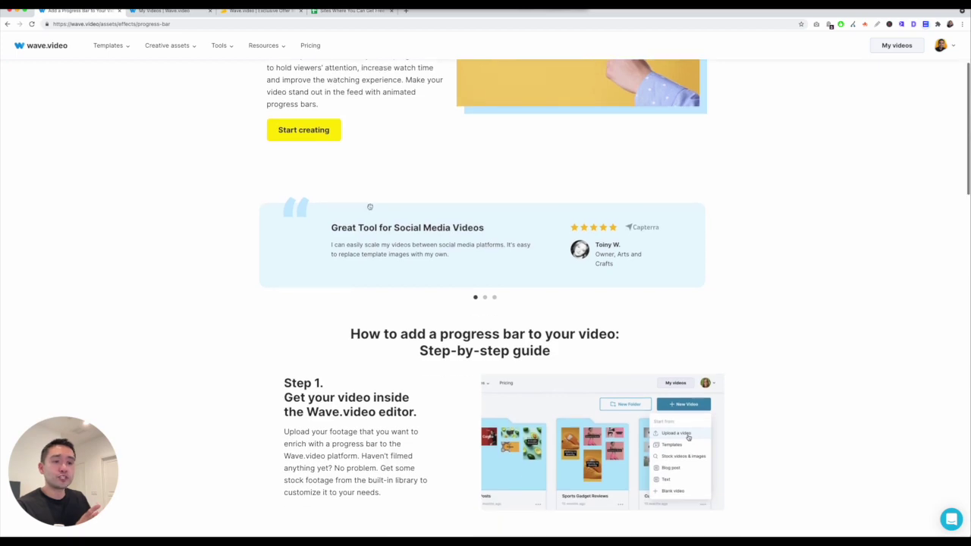
scroll(377, 205, "down", 10)
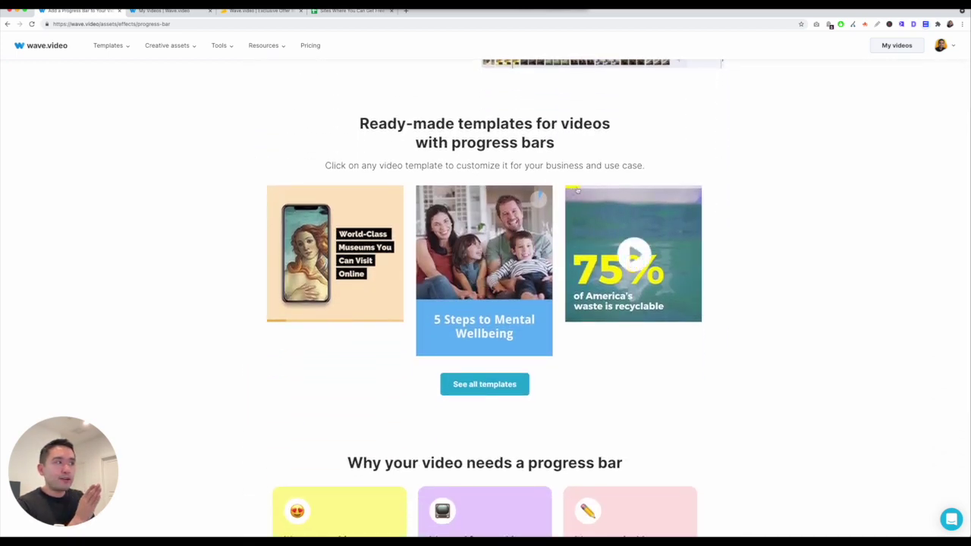
Play the preview of the "75% of America's waste is recyclable" progress bar template, close it and return to the step-by-step guide
left_click(627, 250)
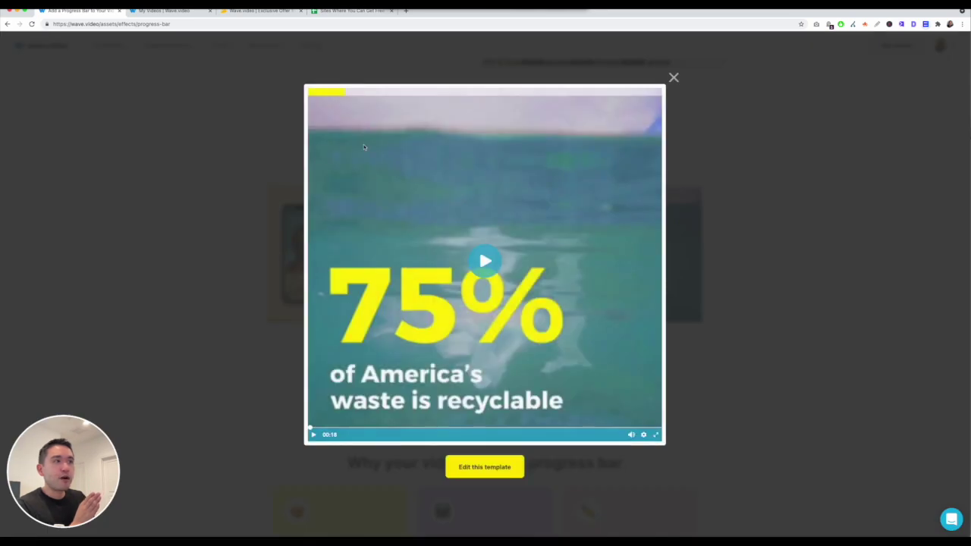
left_click(314, 434)
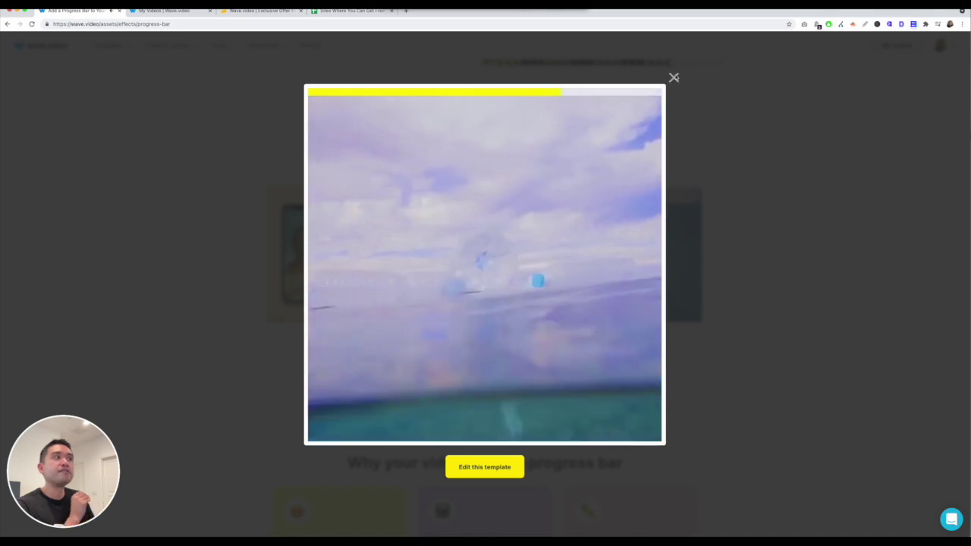
left_click(674, 77)
scroll(313, 111, "up", 5)
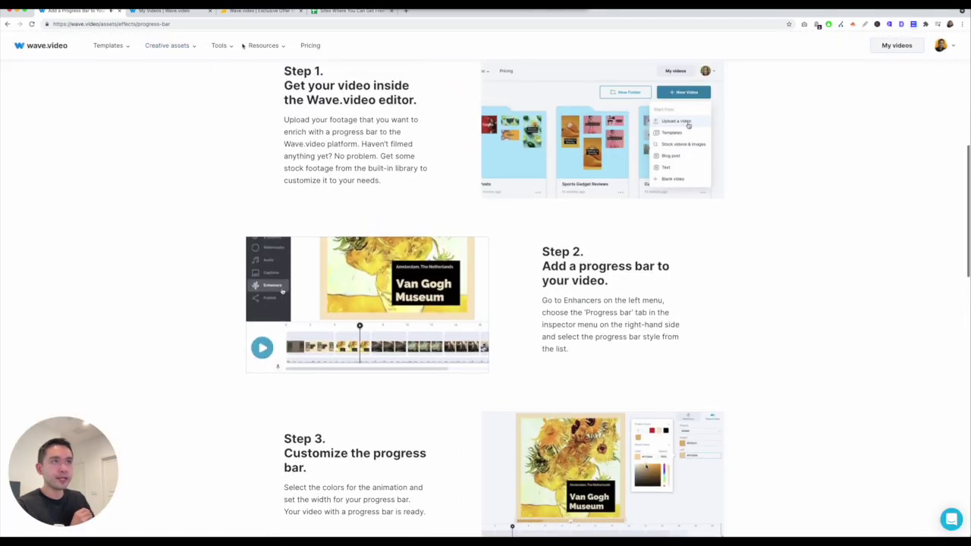
Switch to the My Videos page and start creating a new video from the templates
mouse_move(220, 46)
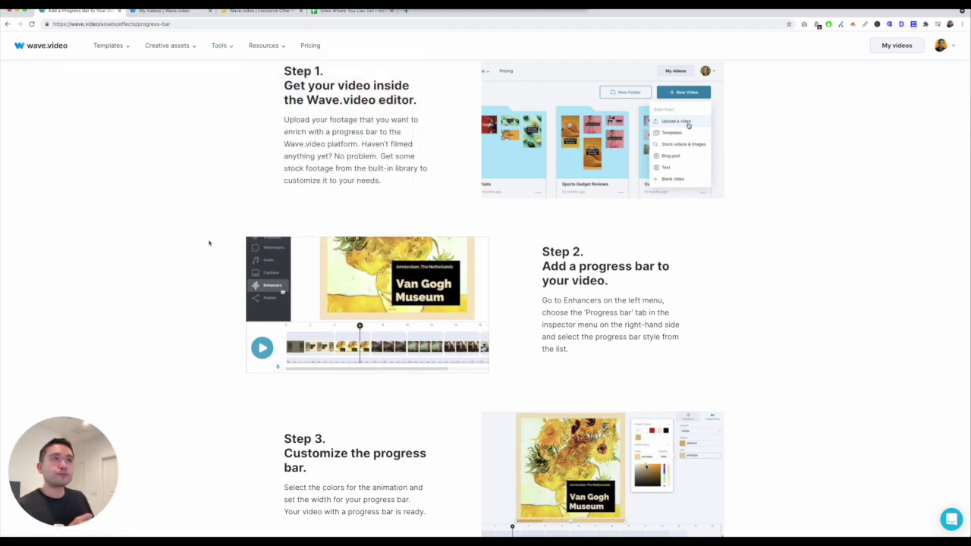
left_click(184, 11)
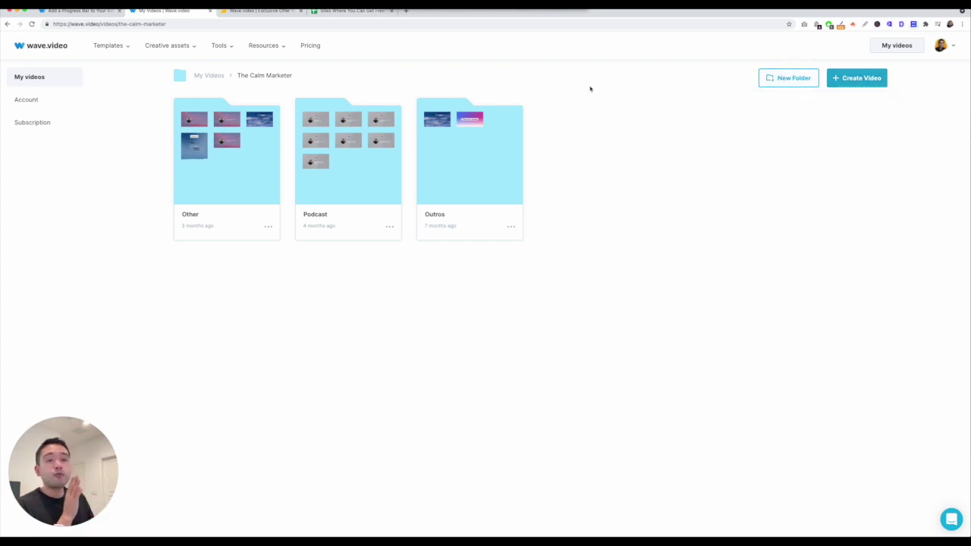
mouse_move(848, 79)
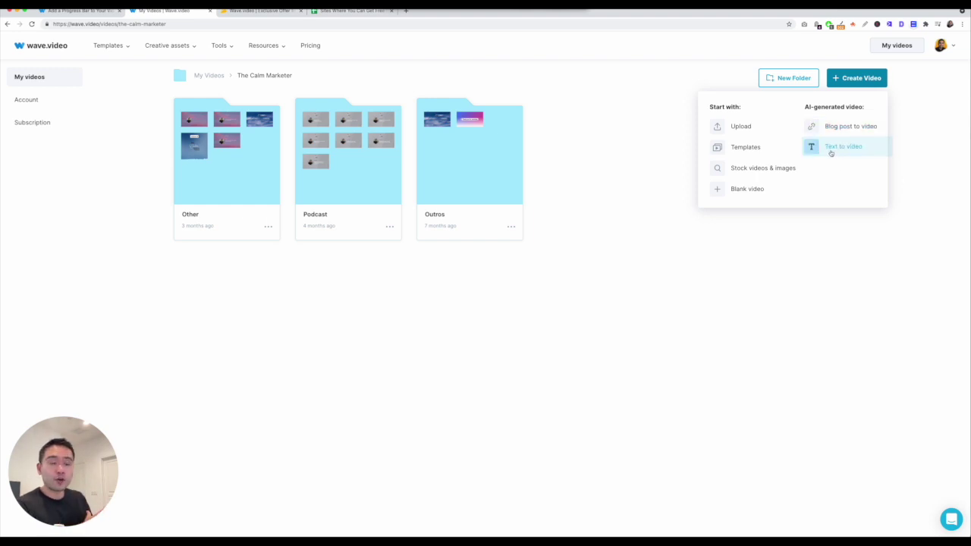
left_click(744, 149)
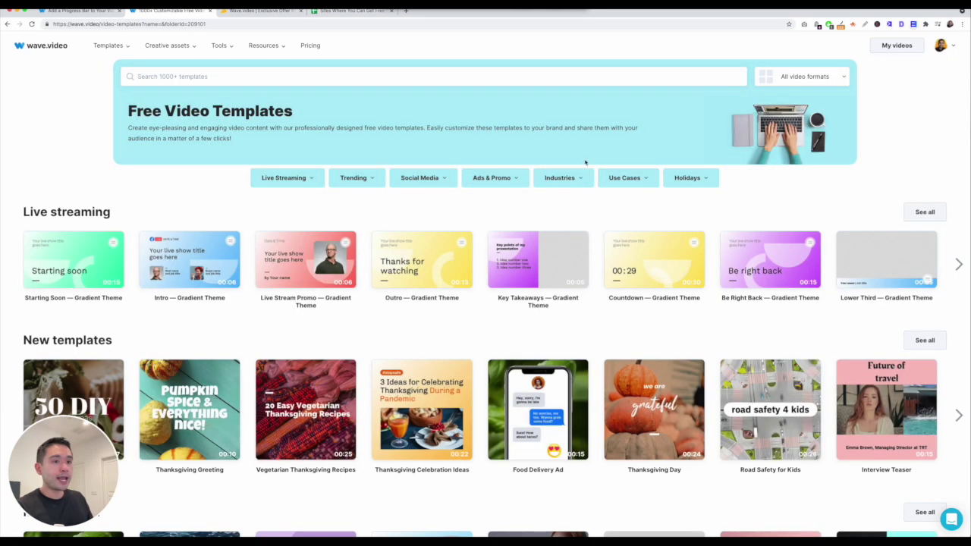
Check the Social Media and Ads & Promo template subcategories, and open the Podcast Promotion templates from Use Cases
left_click(431, 185)
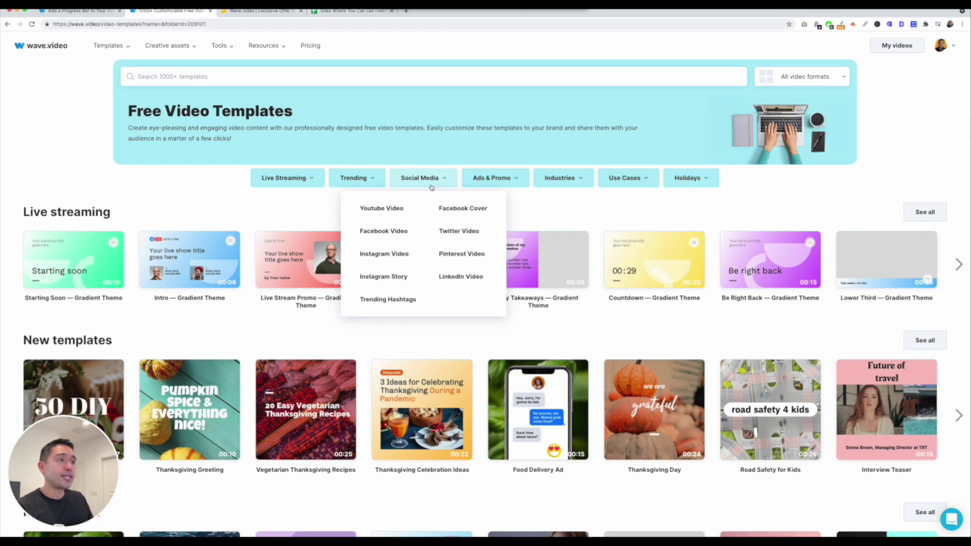
left_click(493, 180)
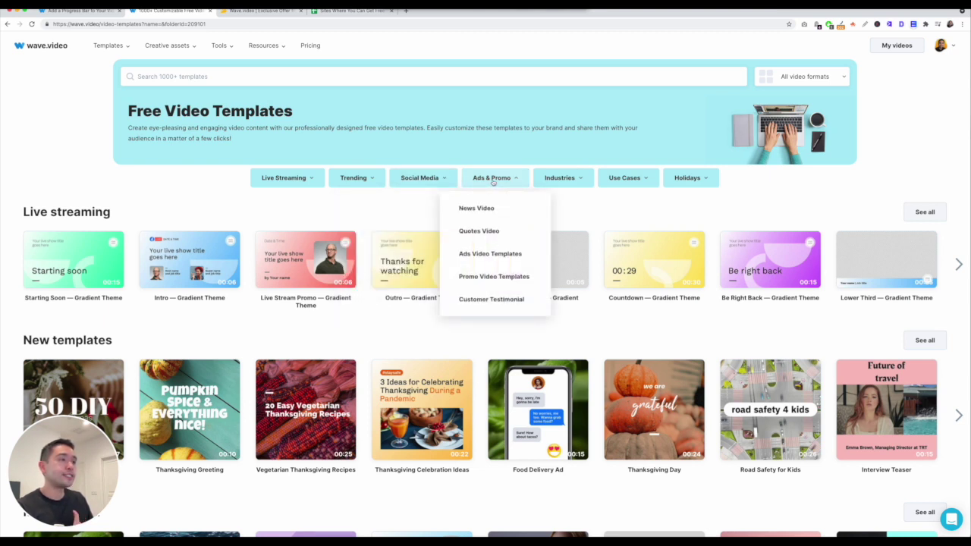
mouse_move(611, 178)
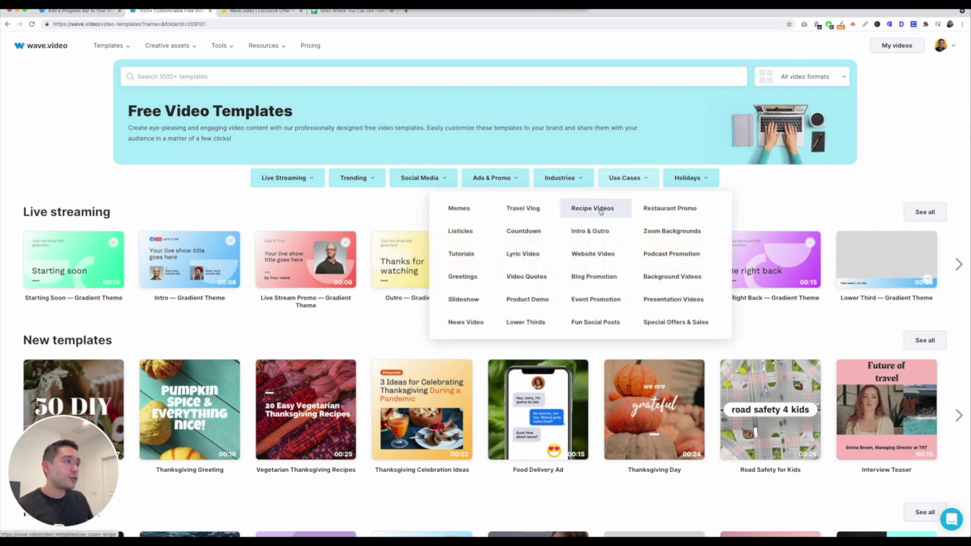
left_click(663, 256)
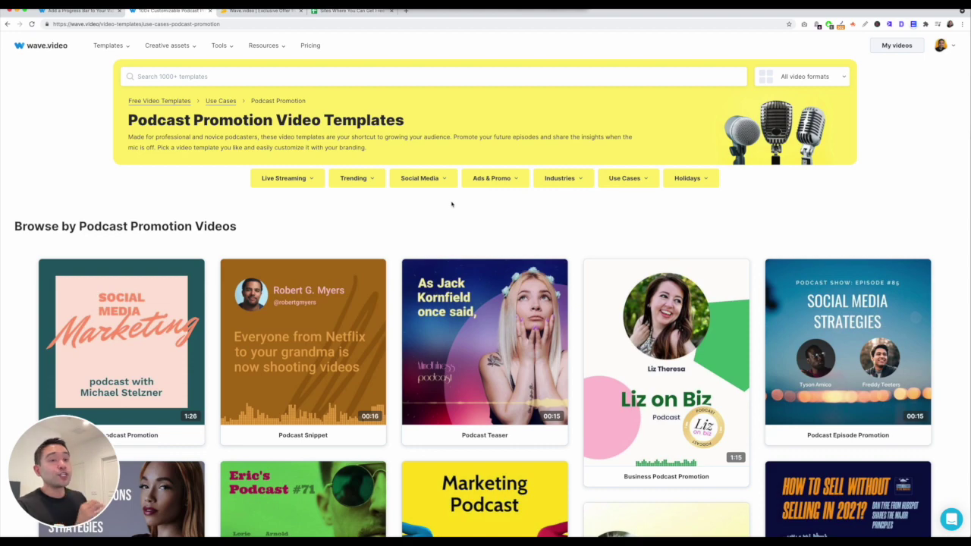
Look through the podcast promotion templates and open the Podcast Teaser template
scroll(464, 204, "down", 5)
scroll(356, 199, "down", 1)
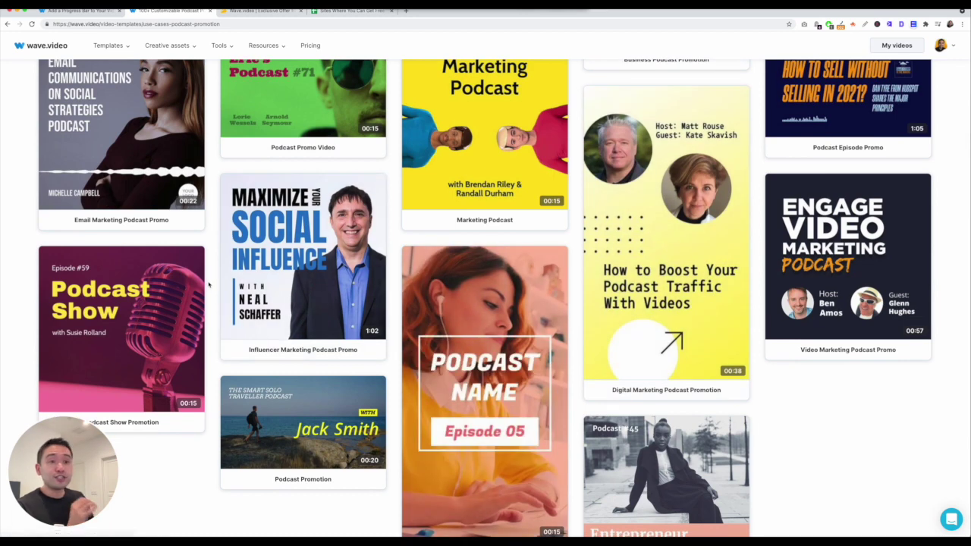
scroll(225, 283, "up", 1)
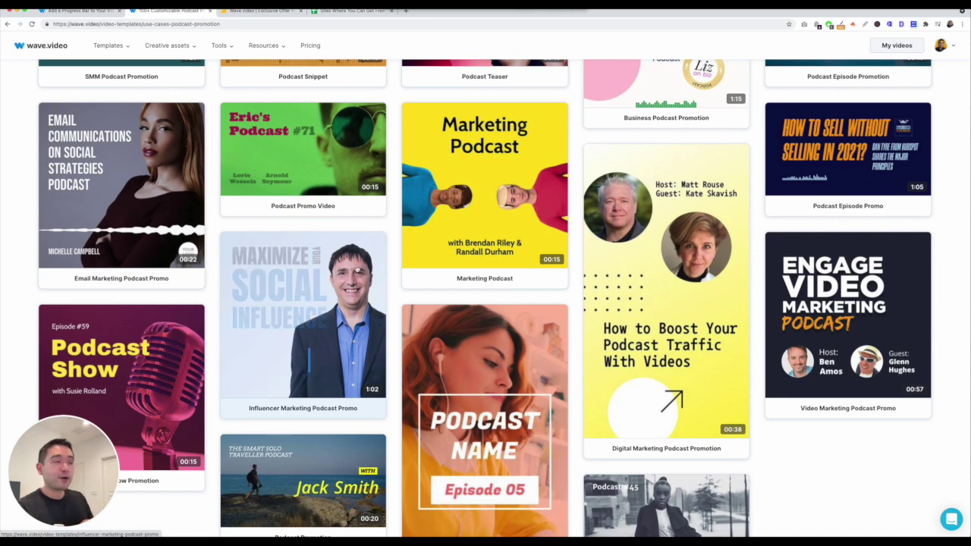
scroll(345, 268, "up", 3)
scroll(356, 268, "up", 1)
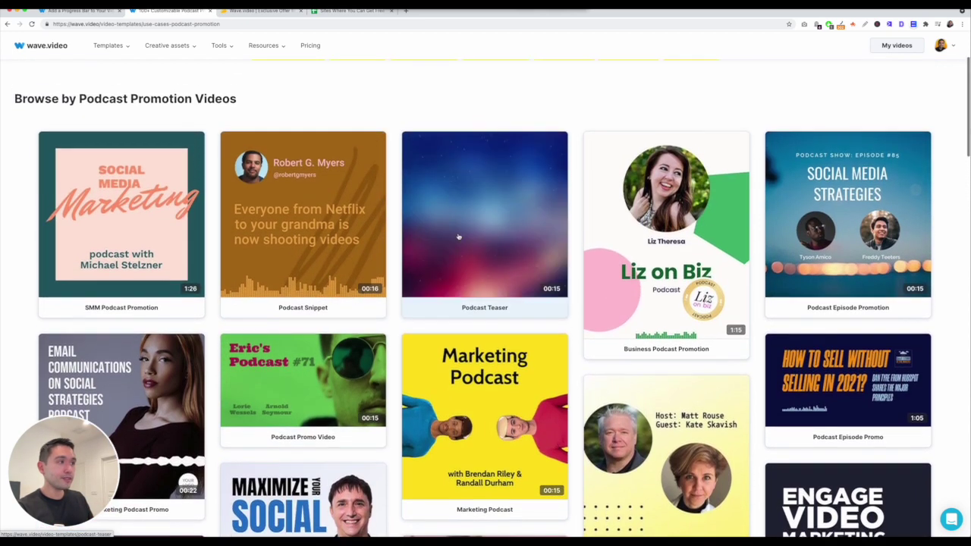
left_click(480, 231)
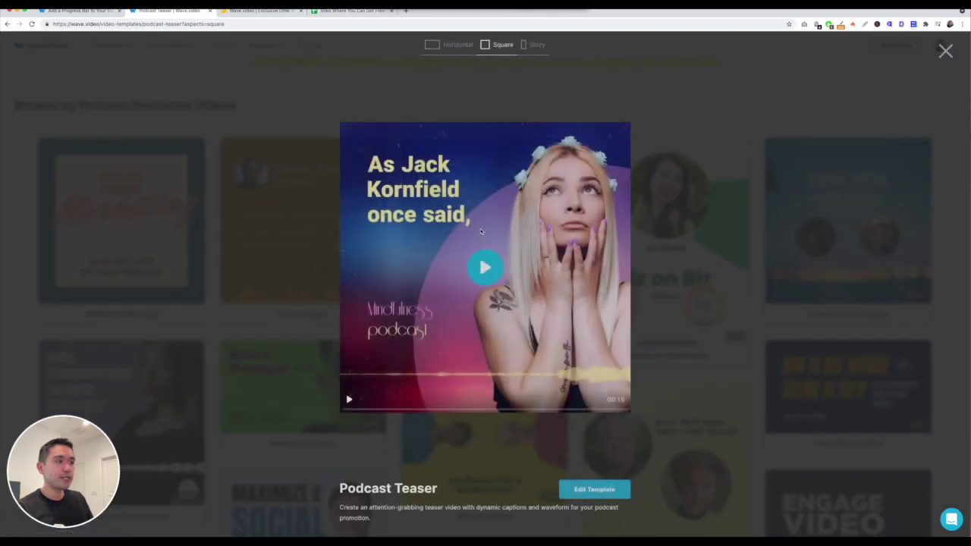
Play the Podcast Teaser preview and check its Horizontal and Story formats
left_click(484, 267)
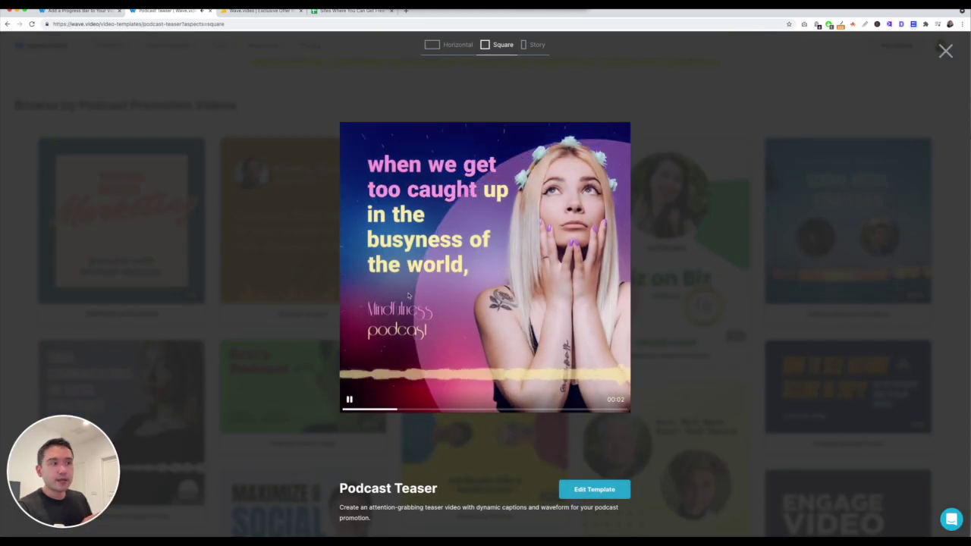
left_click(446, 44)
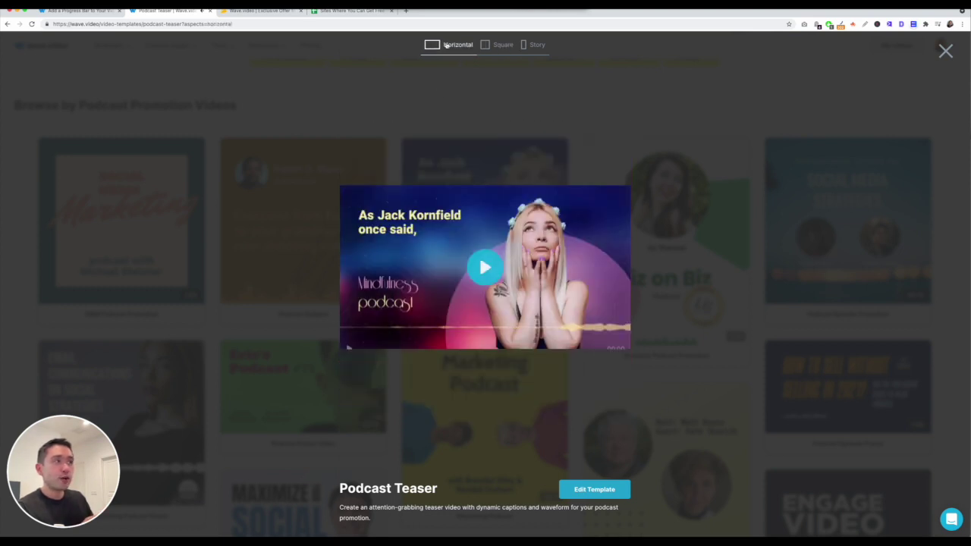
left_click(526, 45)
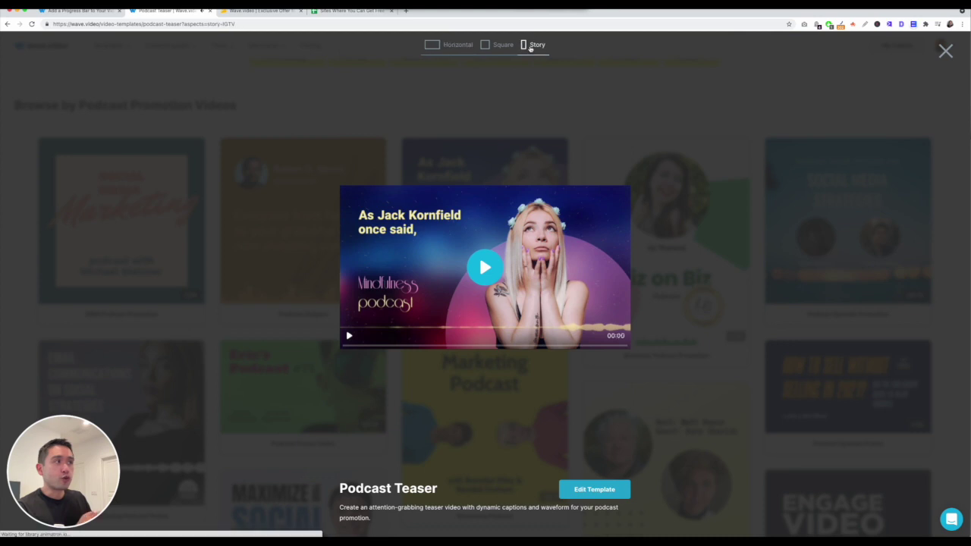
Choose the Square format of the Podcast Teaser template and open it for editing
left_click(505, 48)
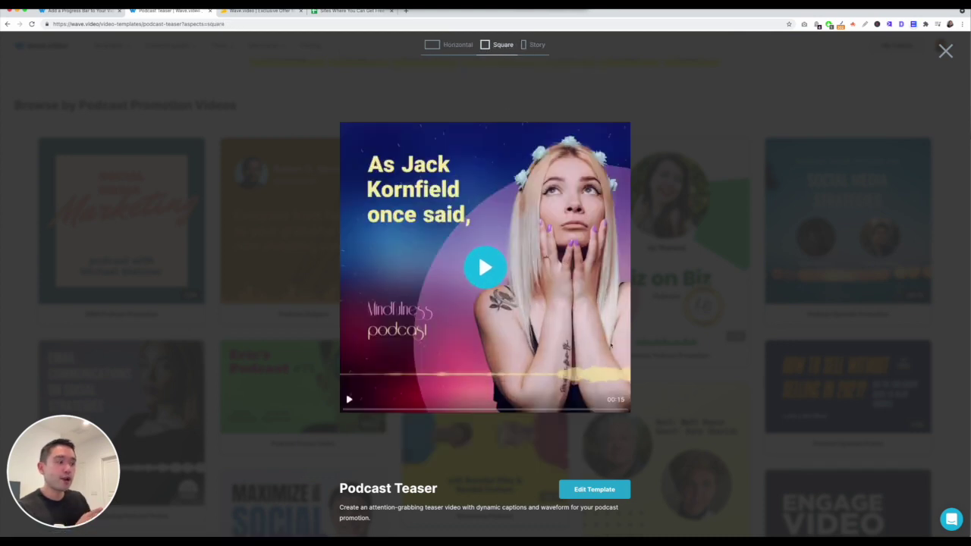
left_click(595, 489)
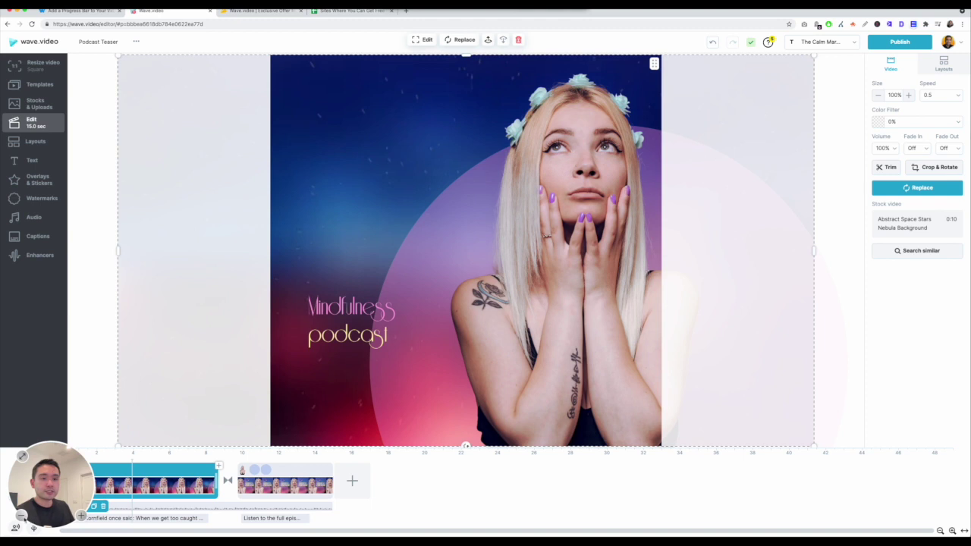
left_click(26, 510)
left_click_drag(38, 499, 931, 497)
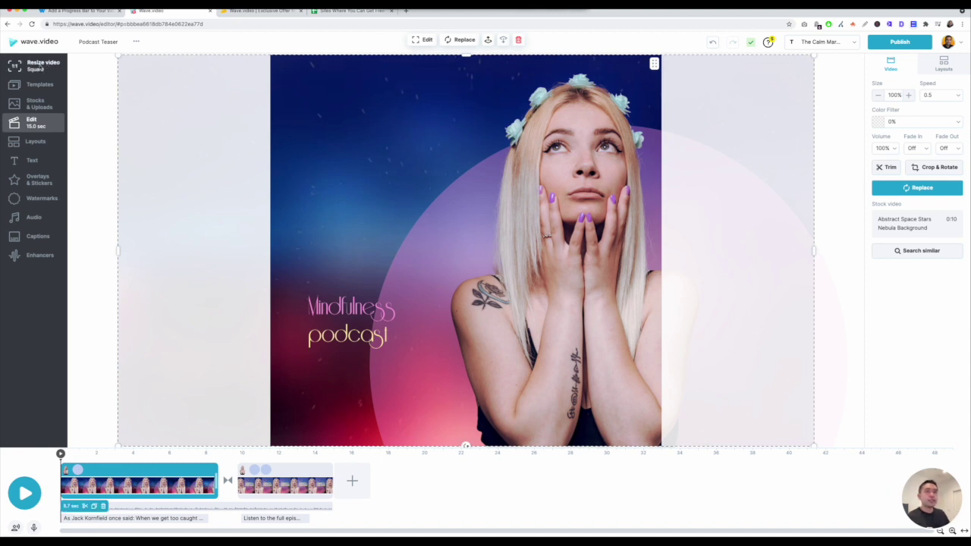
Look over the editor's stock library, clip editing options, layouts and text styles
left_click(40, 107)
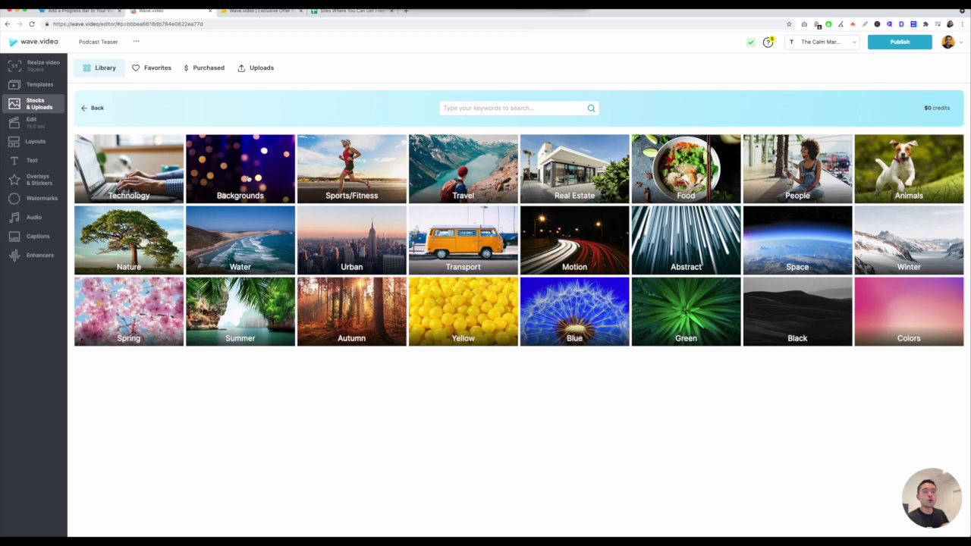
left_click(33, 122)
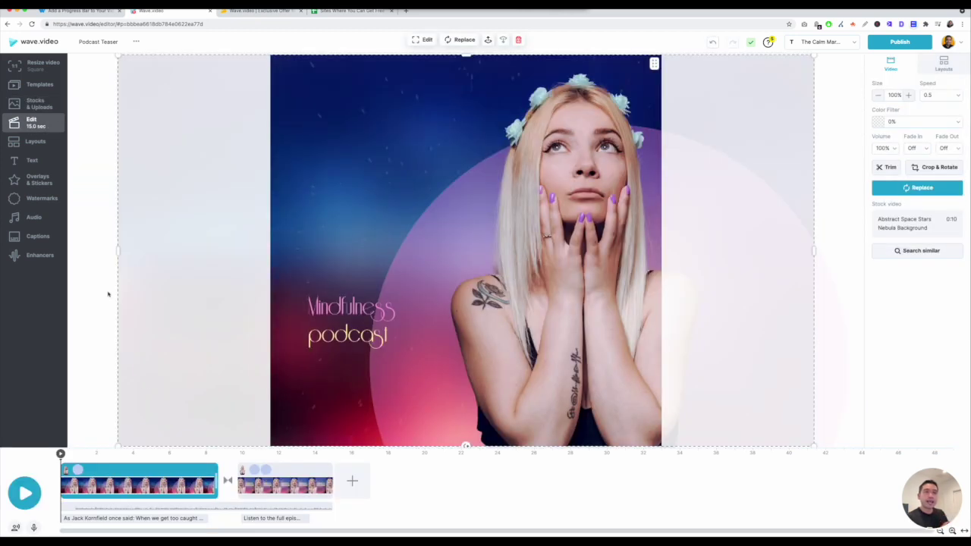
left_click(43, 141)
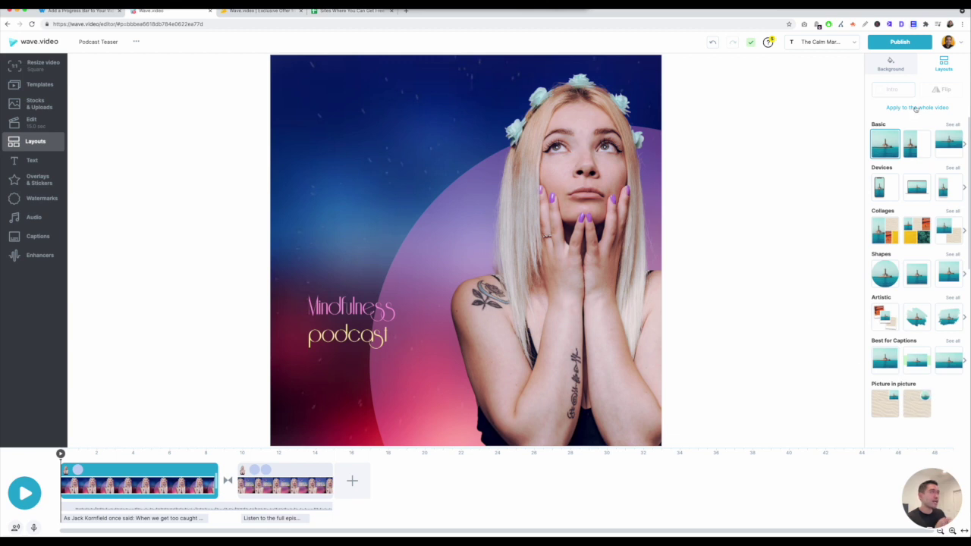
left_click(32, 160)
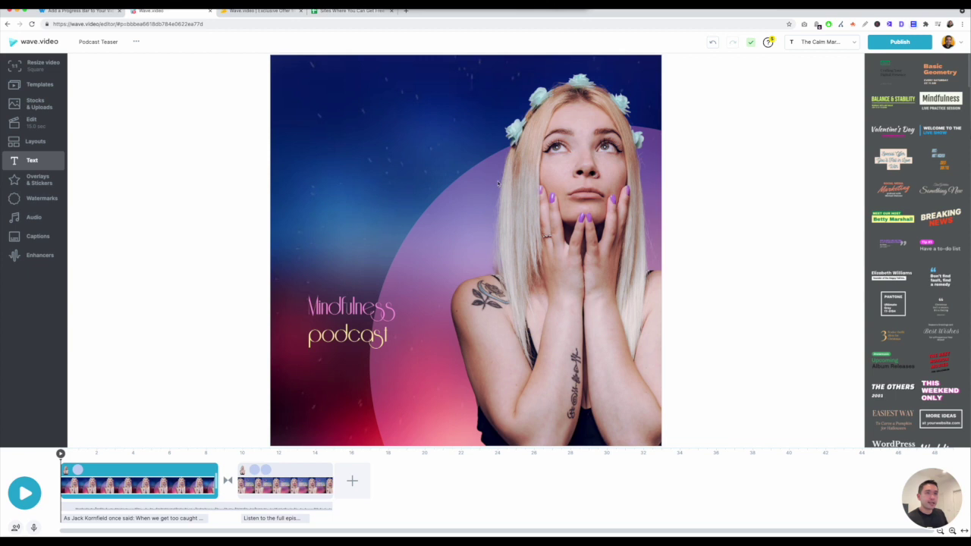
Look over the available overlays and stickers, including the Giphy, logo and media overlays
left_click(39, 181)
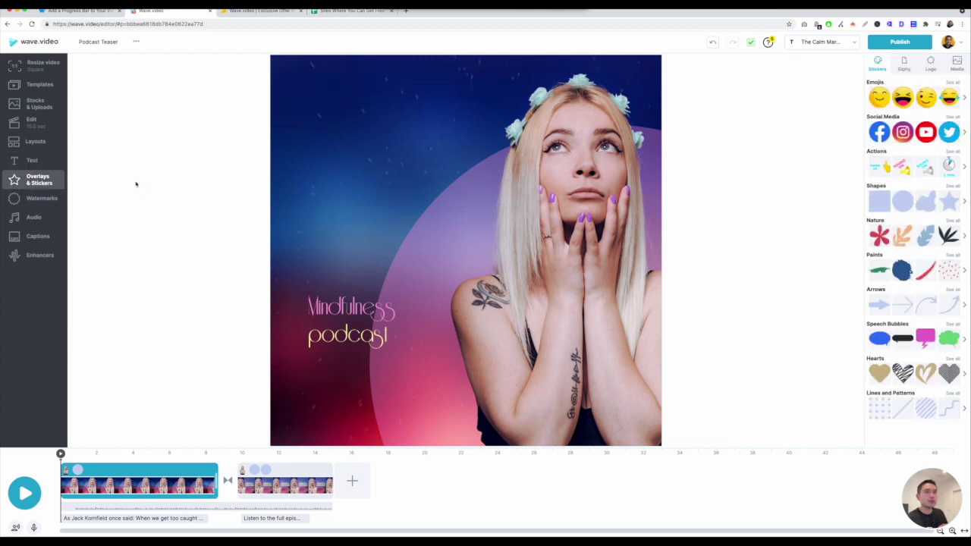
left_click(904, 65)
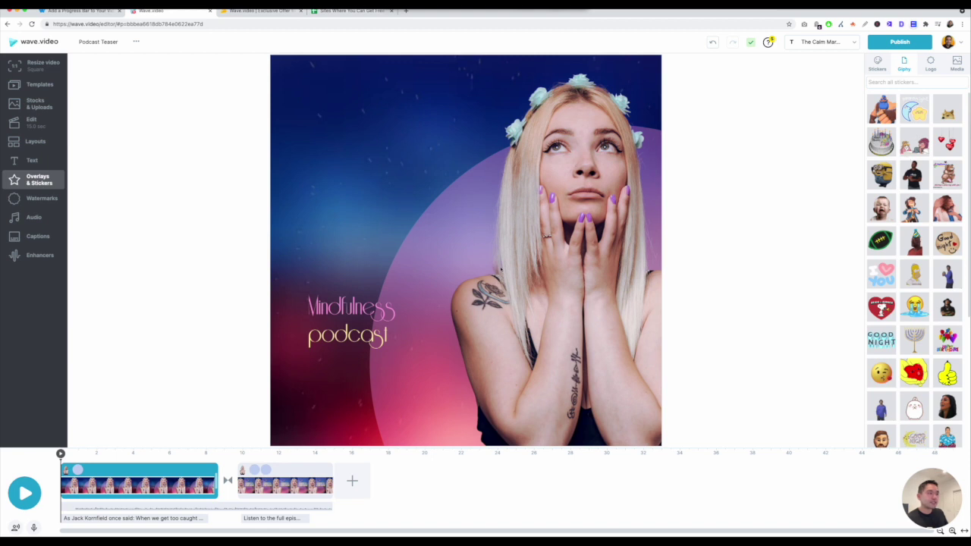
left_click(930, 62)
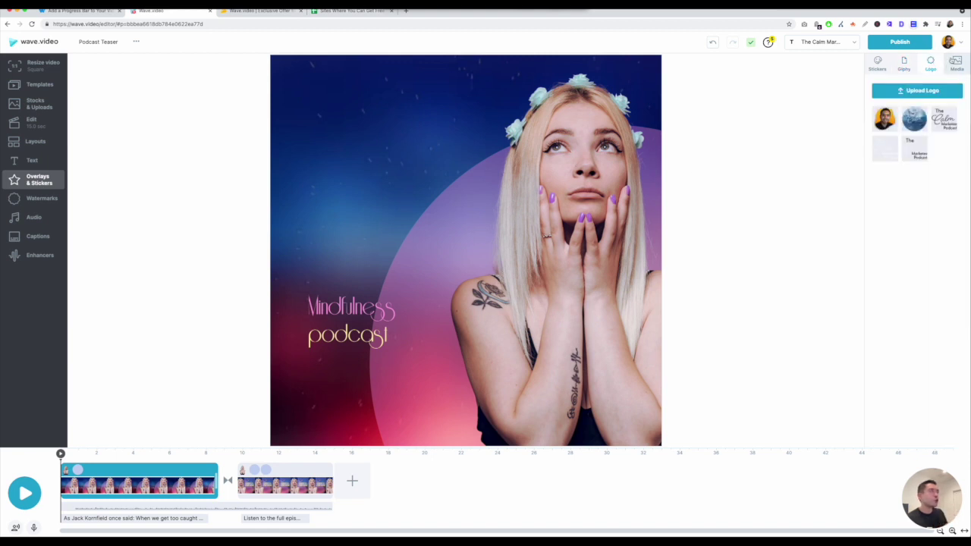
left_click(954, 60)
left_click(877, 62)
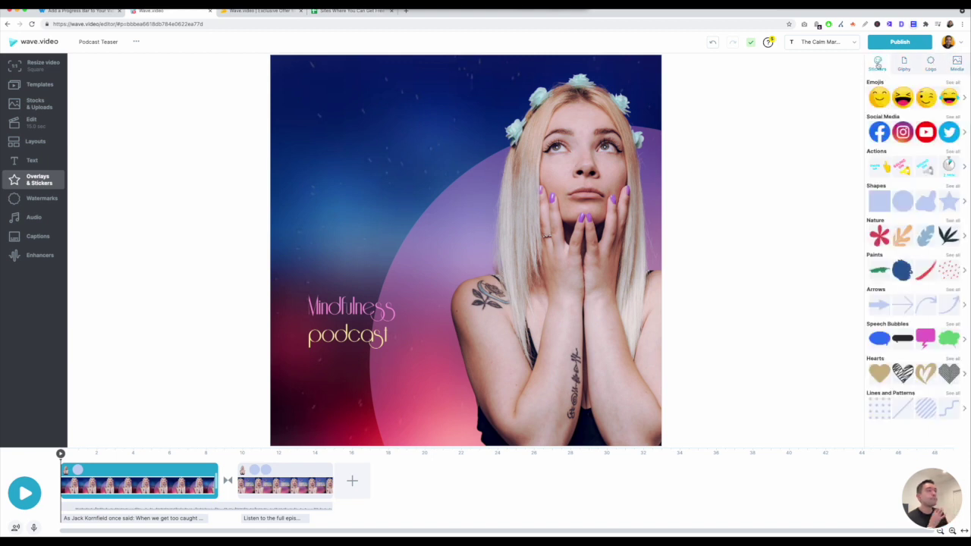
Check the watermark options and the music categories in the audio library
left_click(41, 199)
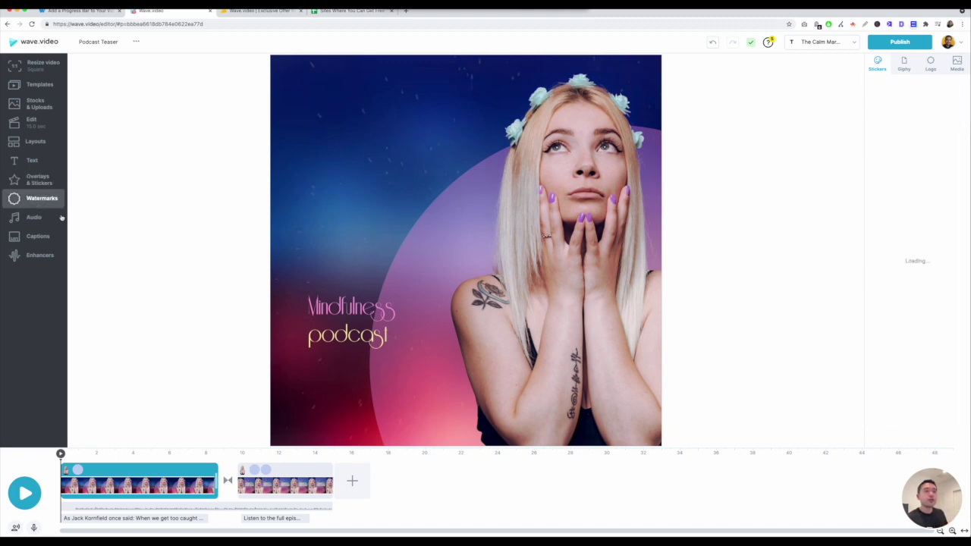
left_click(33, 217)
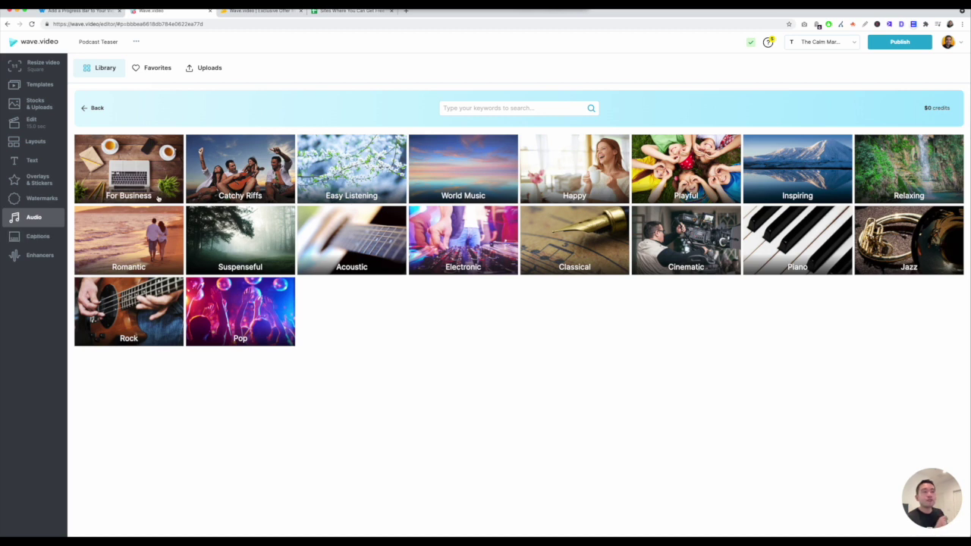
Open the video's captions and play the video through to its closing scene
left_click(38, 237)
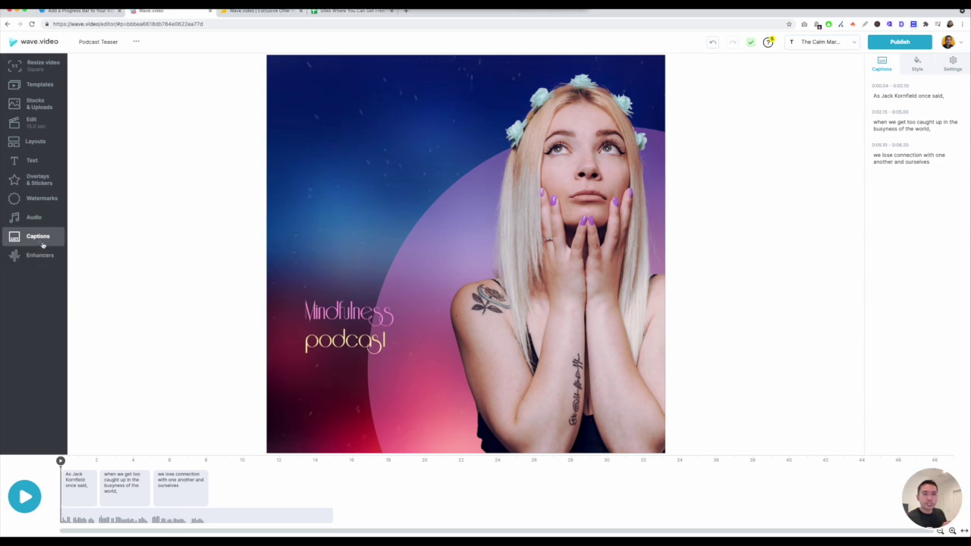
left_click(25, 496)
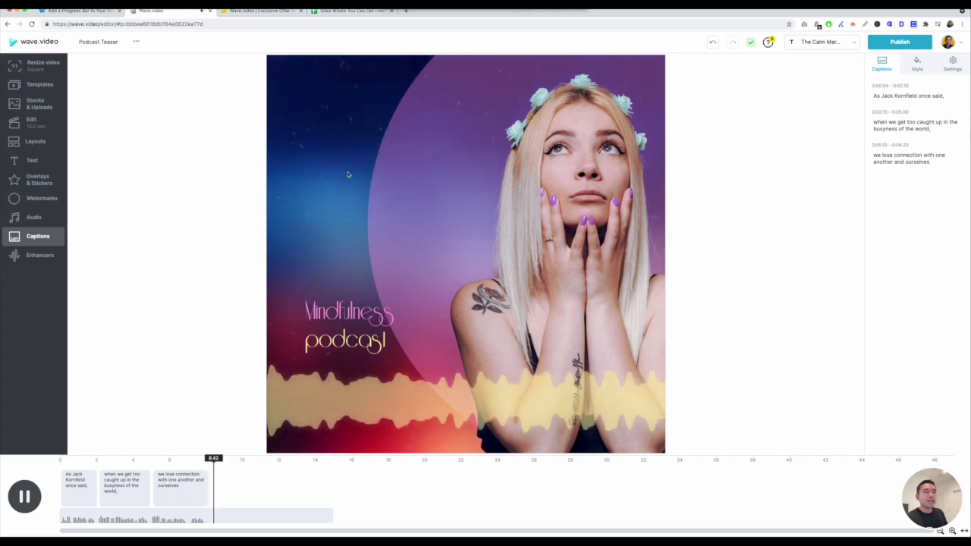
left_click(28, 497)
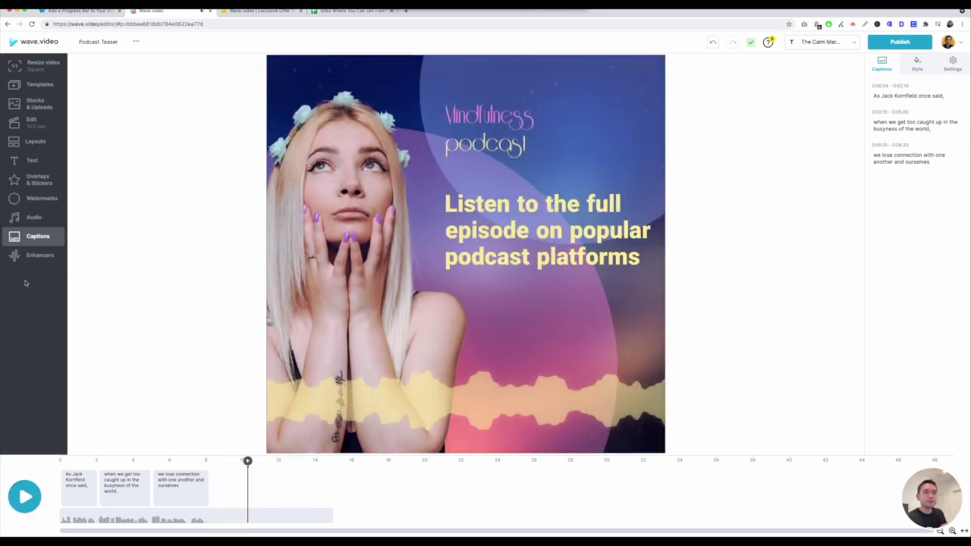
Try the Bars, Bricks and Circle styles on the podcast waveform, and settle on Thin Bars
left_click(44, 258)
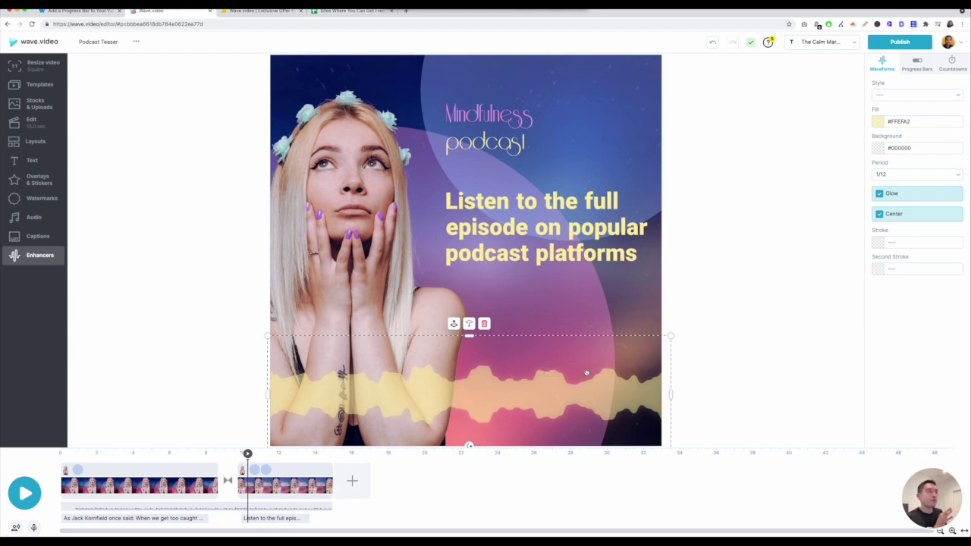
left_click(898, 92)
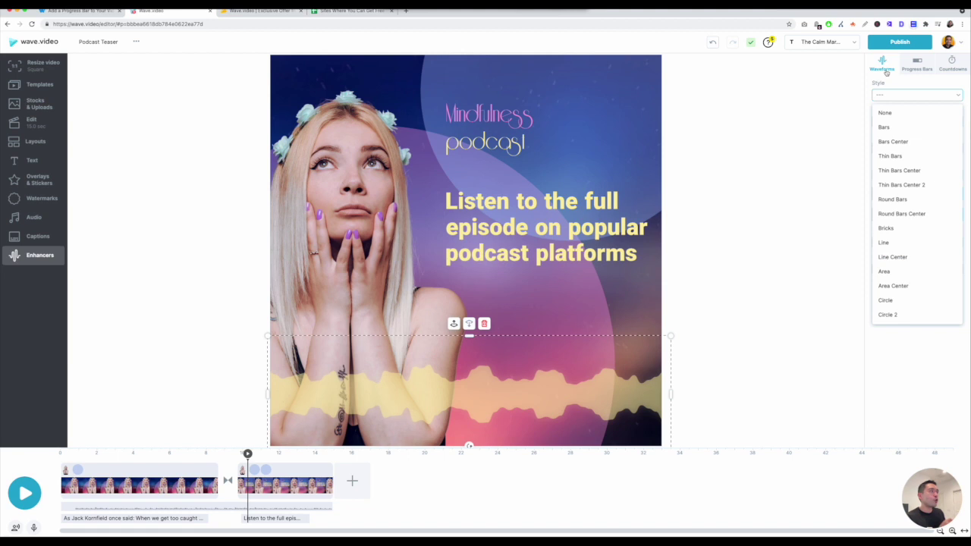
left_click(902, 129)
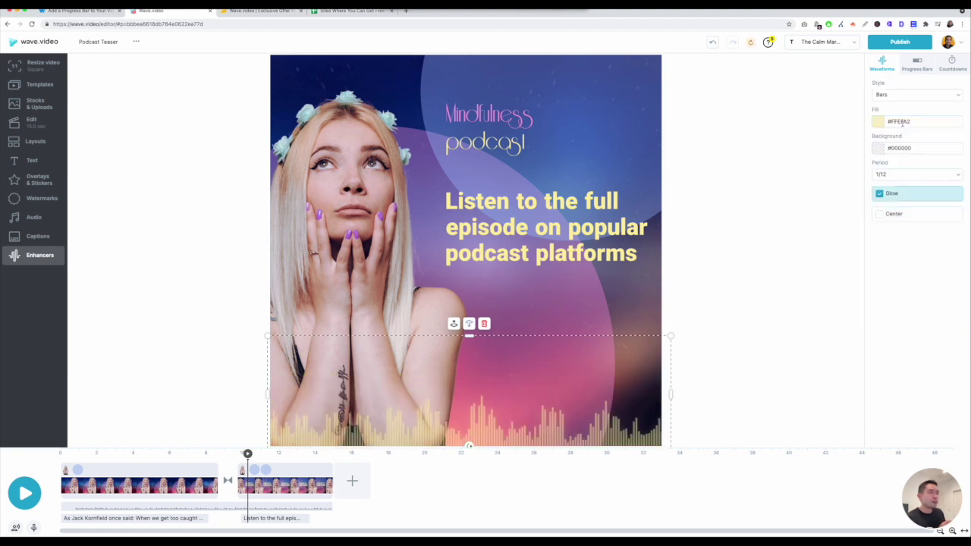
left_click(901, 94)
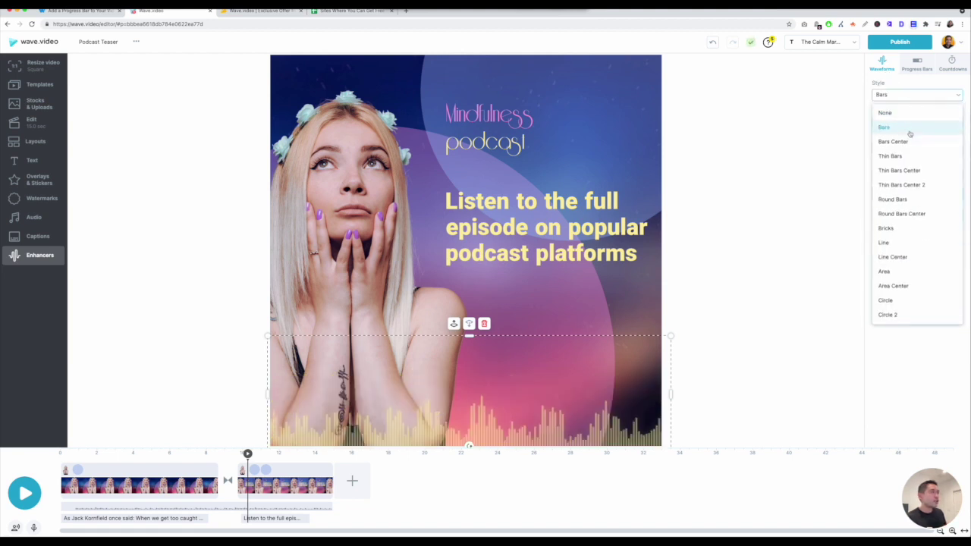
left_click(912, 229)
left_click(905, 96)
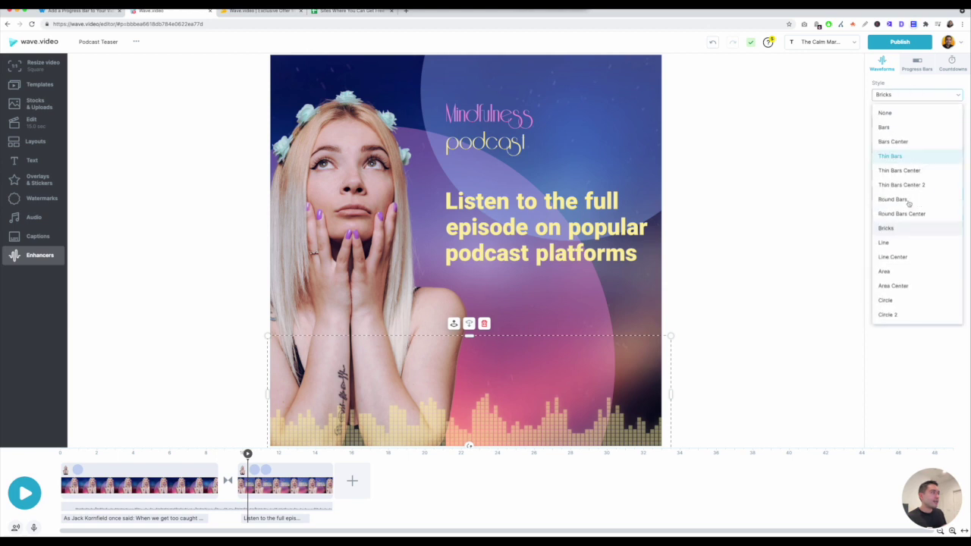
left_click(909, 299)
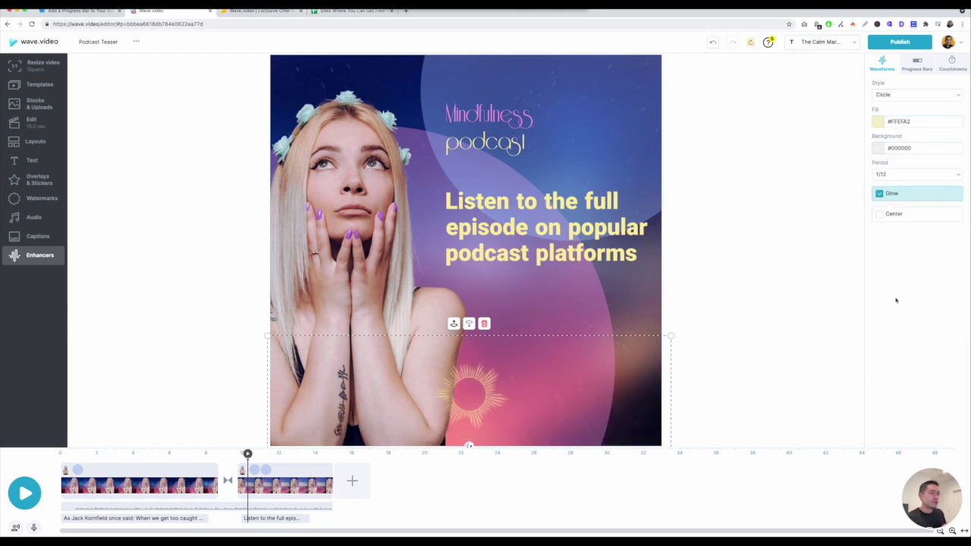
left_click(892, 97)
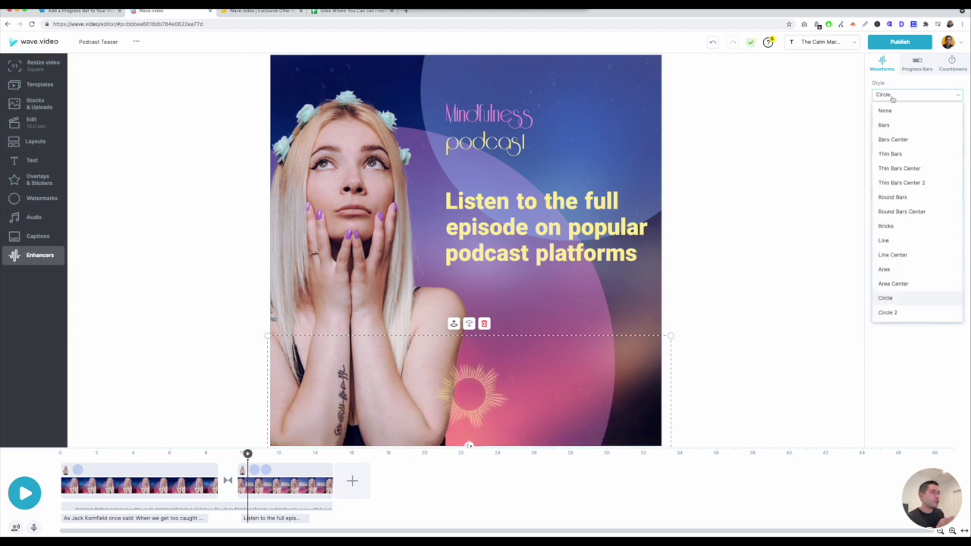
left_click(914, 157)
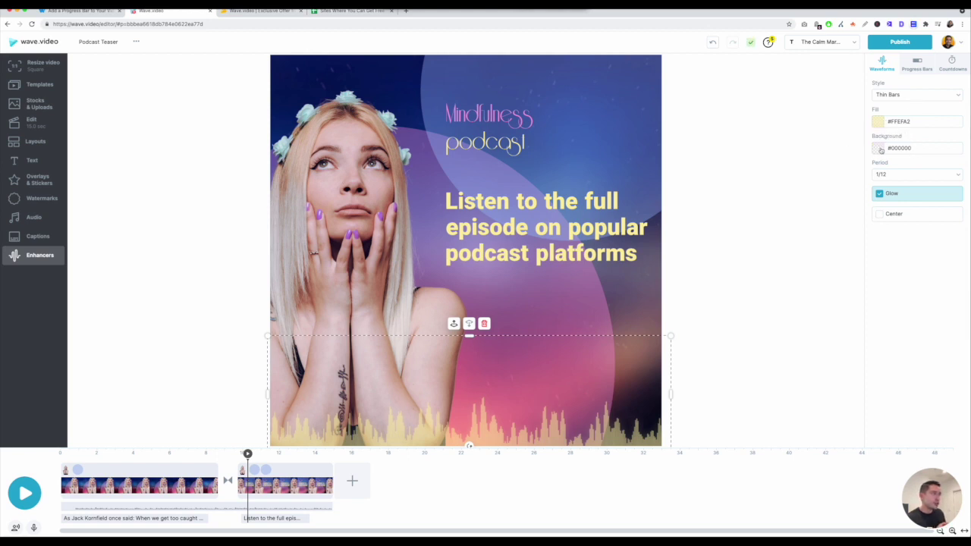
Try waveform periods of 1 and 2, and return the period to 1/12
left_click(882, 173)
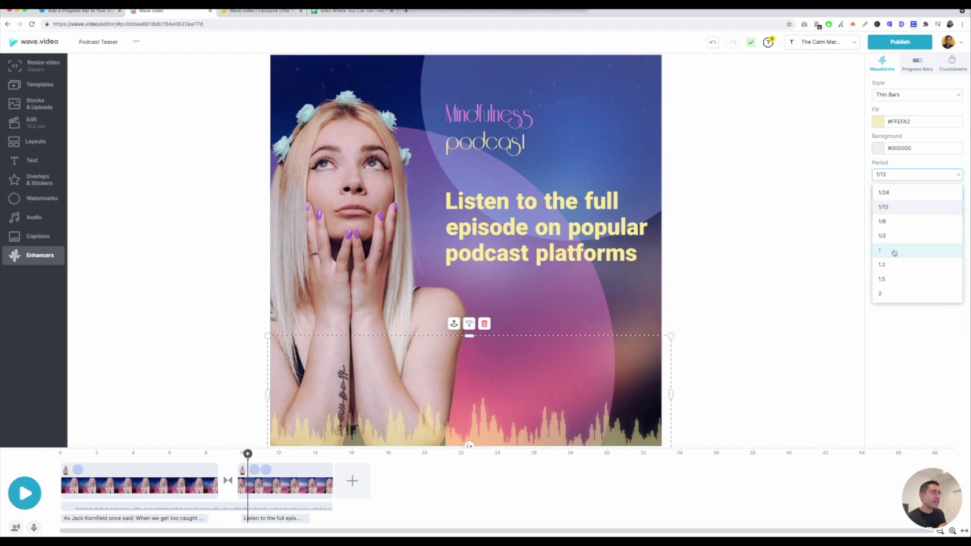
left_click(893, 252)
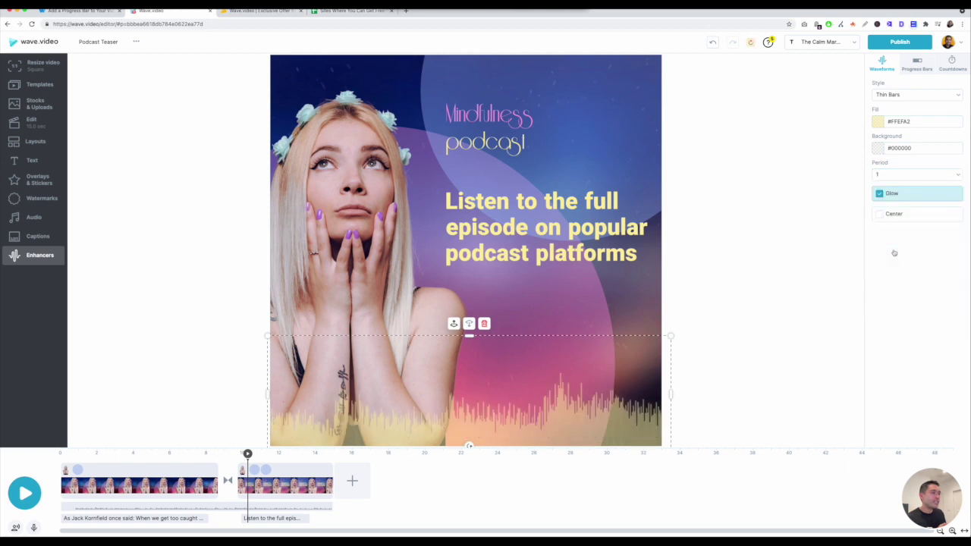
left_click(886, 175)
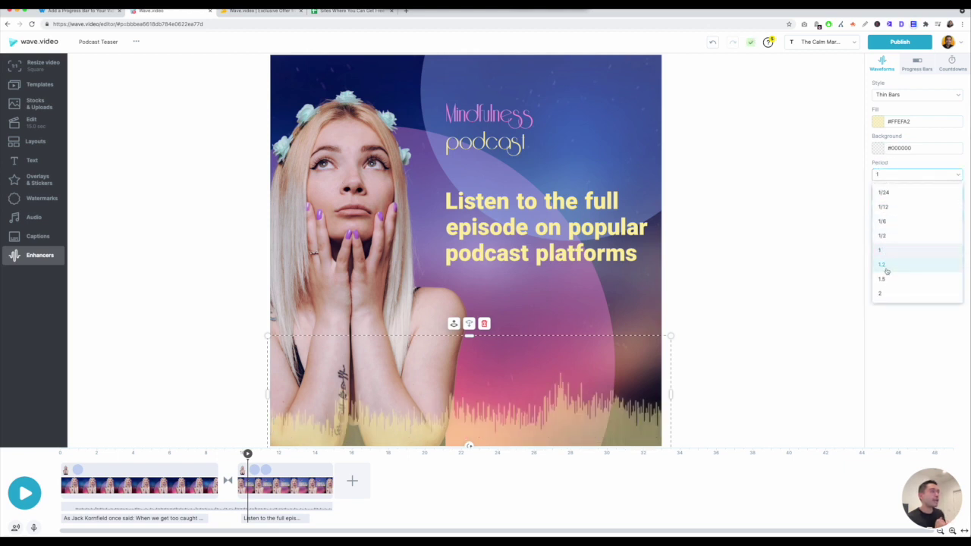
left_click(889, 295)
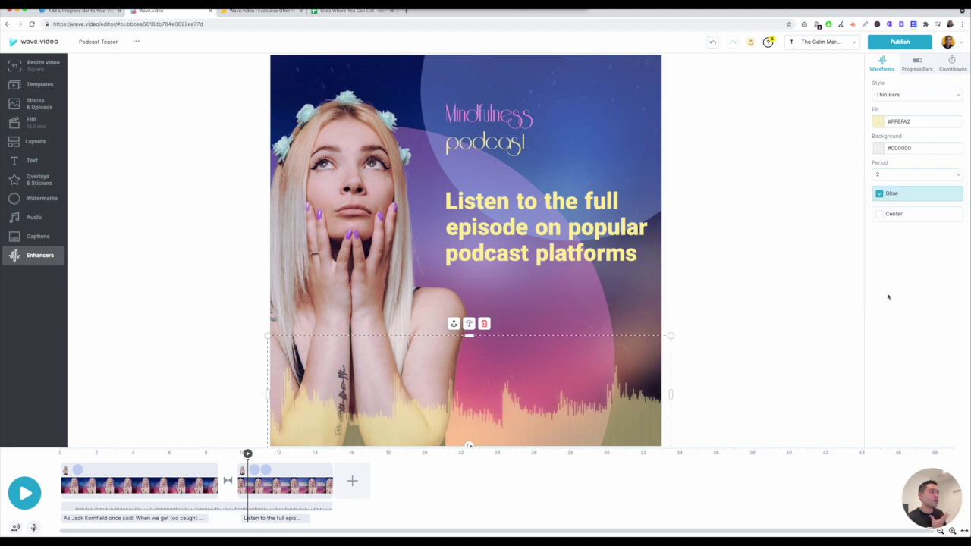
left_click(886, 175)
left_click(891, 206)
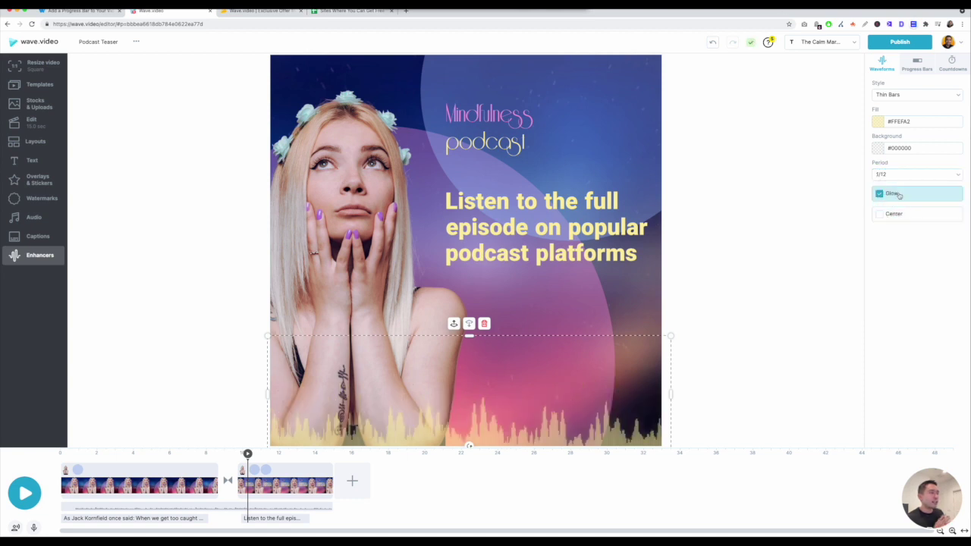
Toggle the waveform's Glow off and on, and its Center option on and off
left_click(880, 193)
left_click(880, 194)
left_click(880, 214)
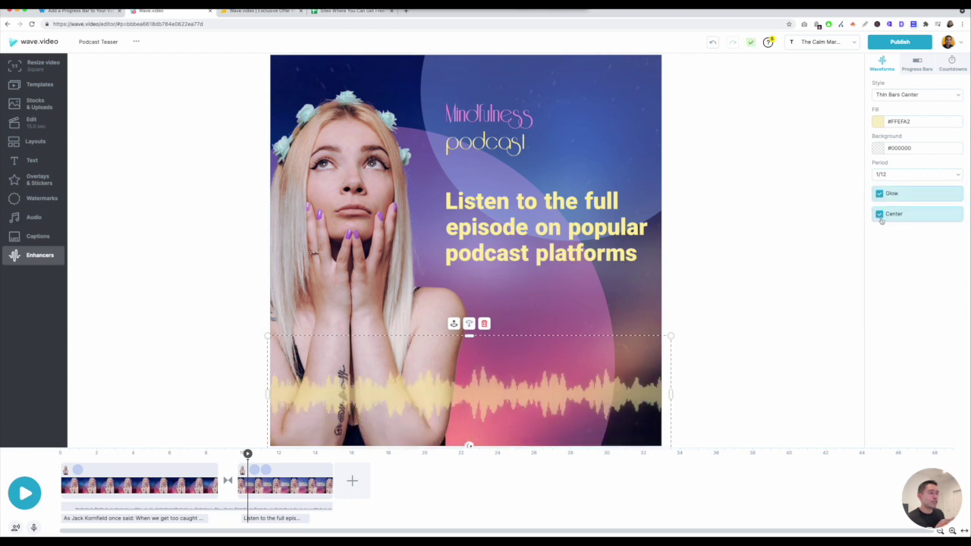
left_click(881, 217)
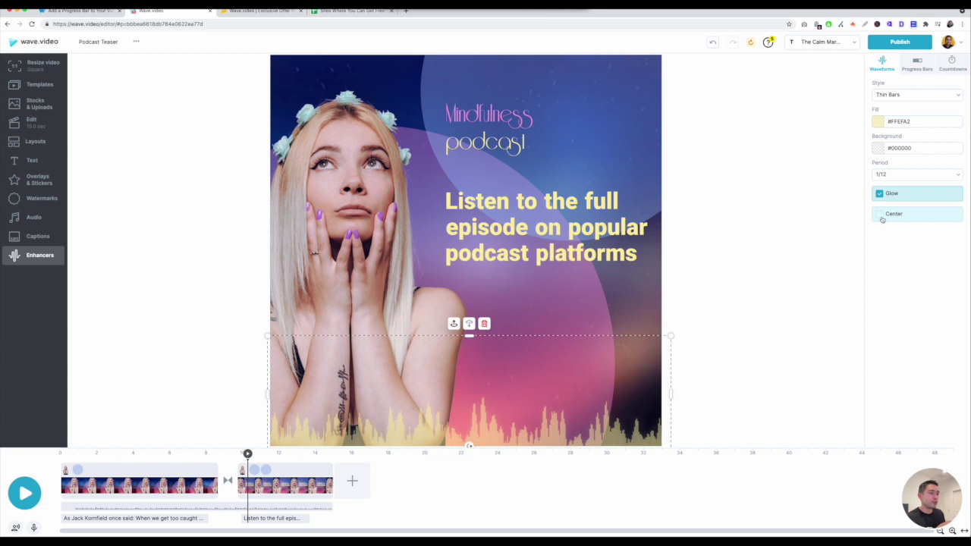
Add a progress bar to the video, trying the Perimeter preset before choosing Bottom
left_click(915, 68)
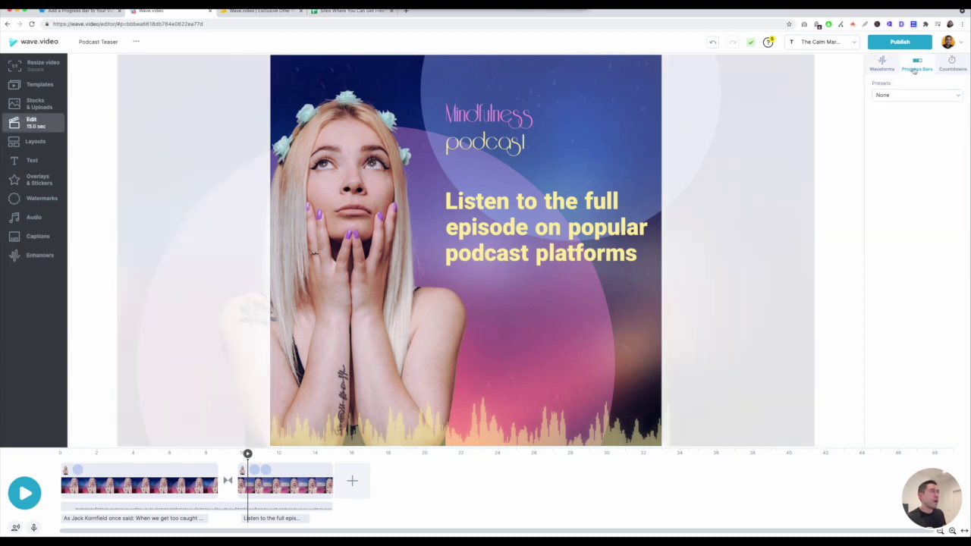
left_click(901, 97)
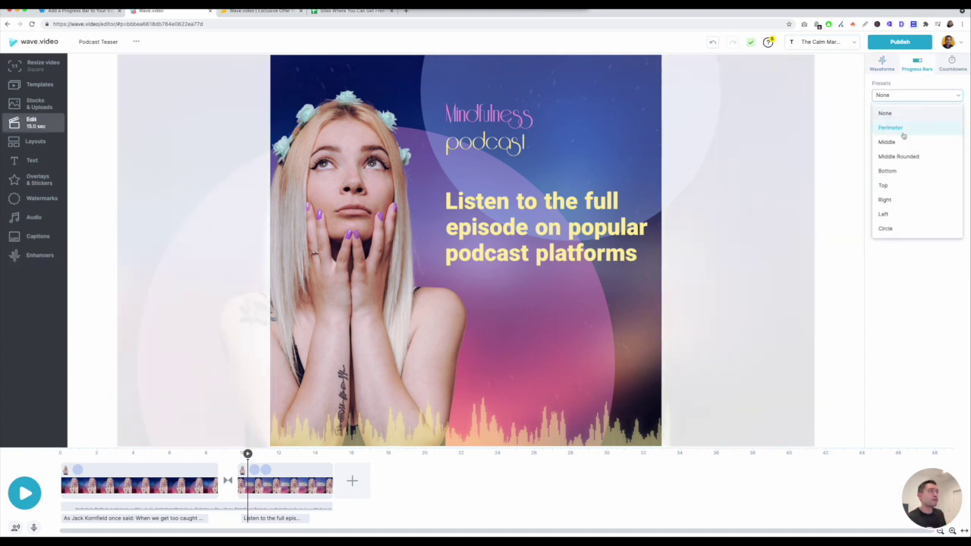
left_click(889, 128)
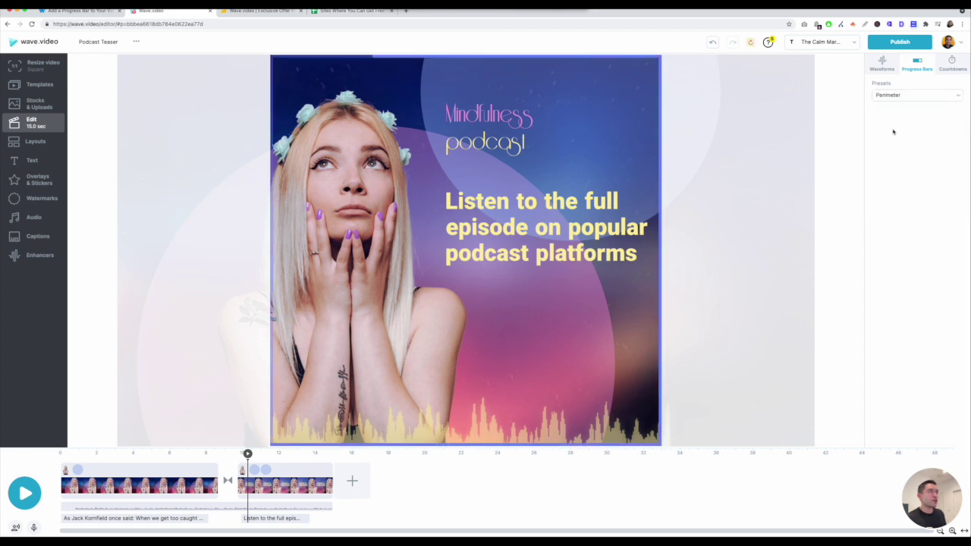
left_click(896, 96)
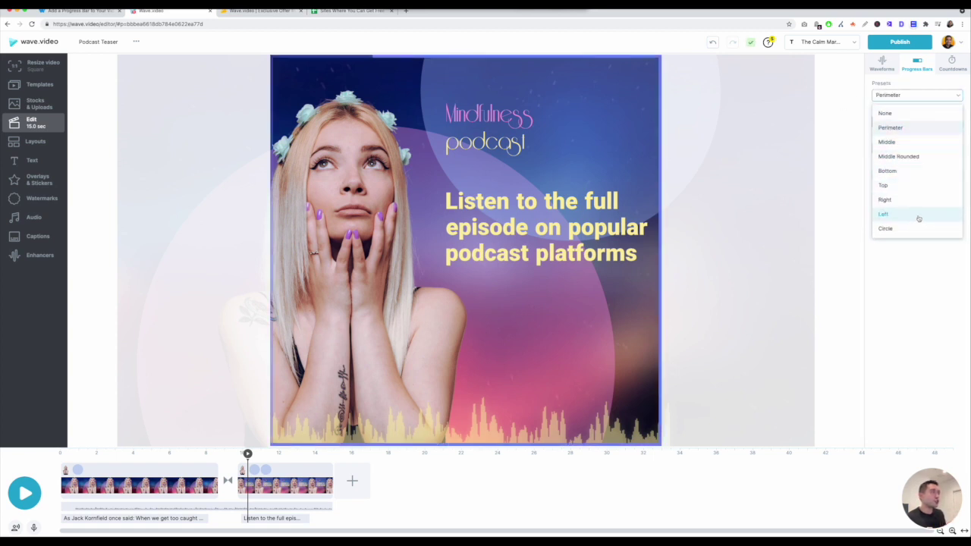
left_click(914, 171)
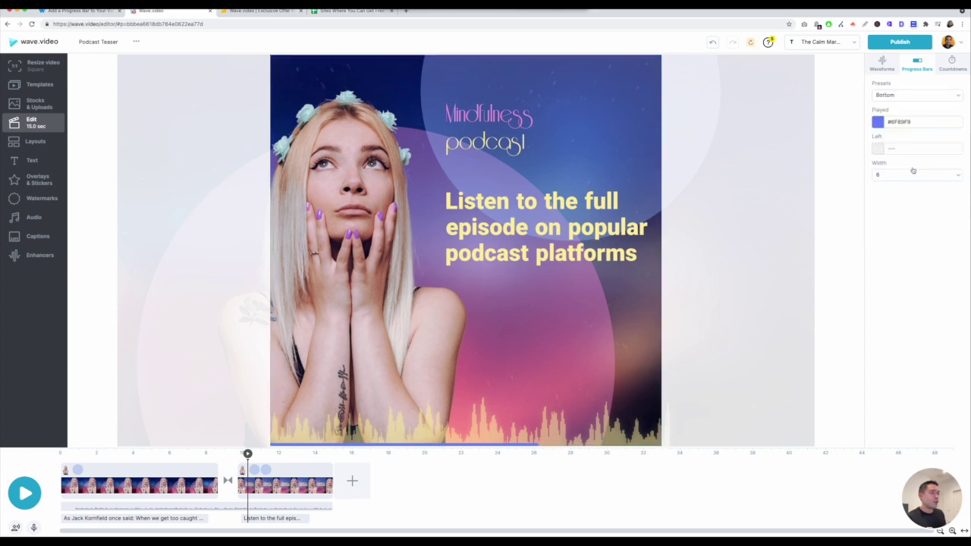
Set the progress bar's played color to red #FF0004
left_click(427, 449)
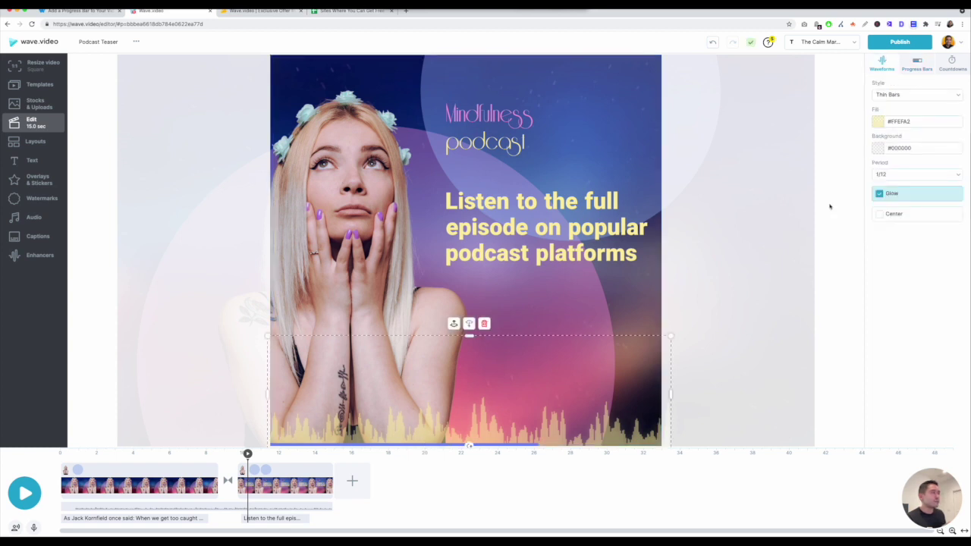
left_click(926, 68)
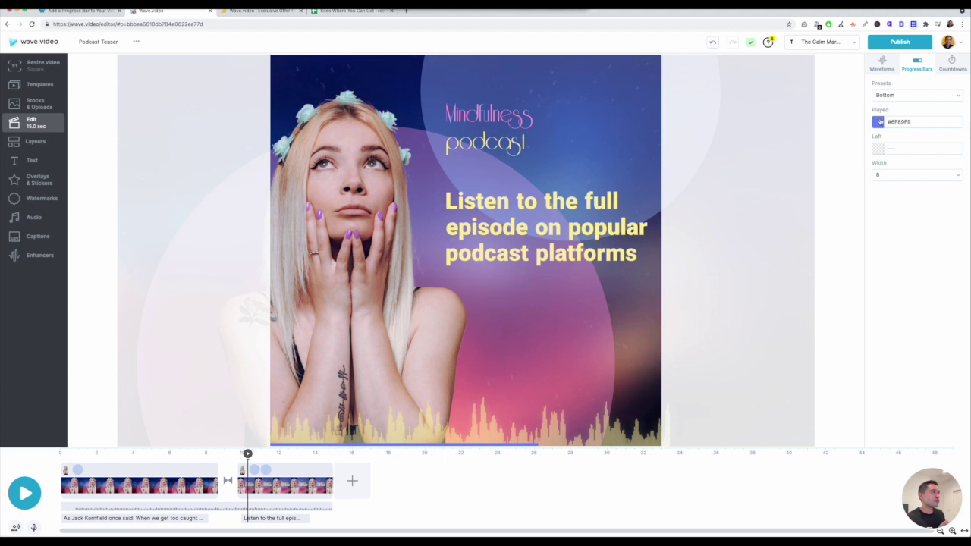
left_click(880, 122)
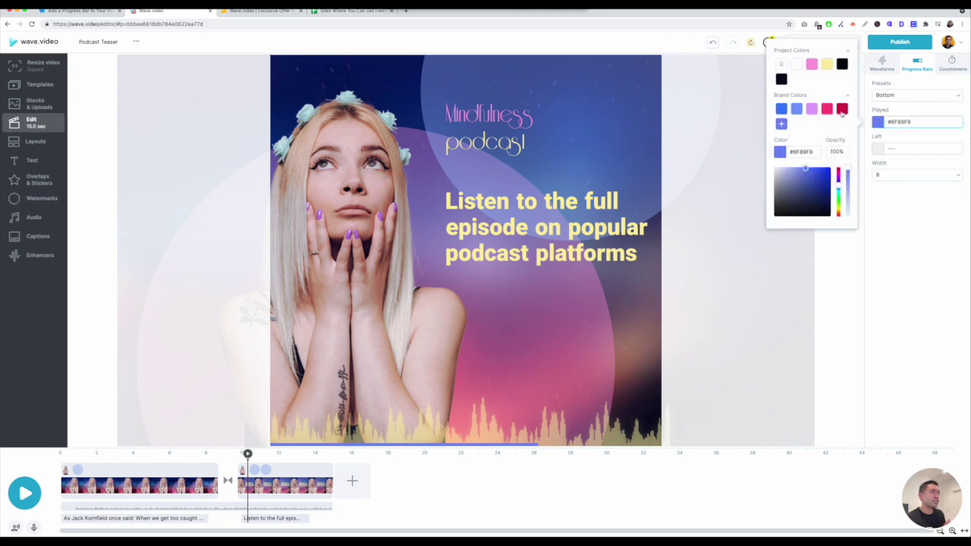
left_click_drag(837, 194, 839, 162)
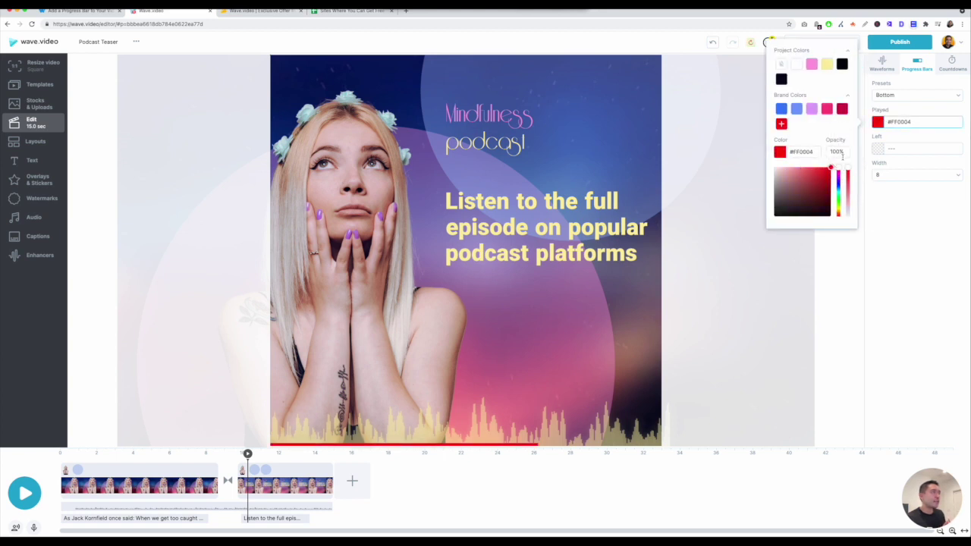
left_click(883, 287)
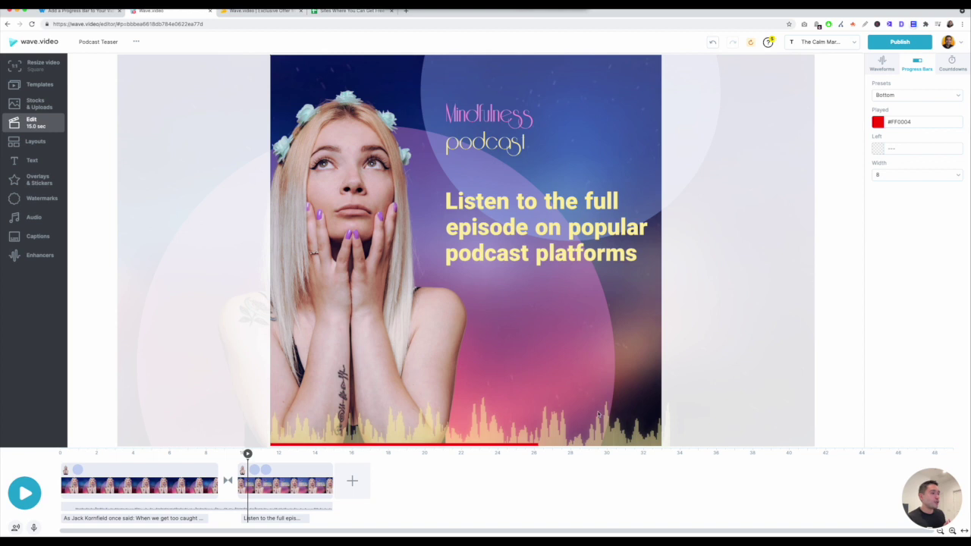
Stretch the waveform box slightly taller and move it up, clear of the red progress bar
left_click(472, 445)
left_click_drag(469, 336, 469, 331)
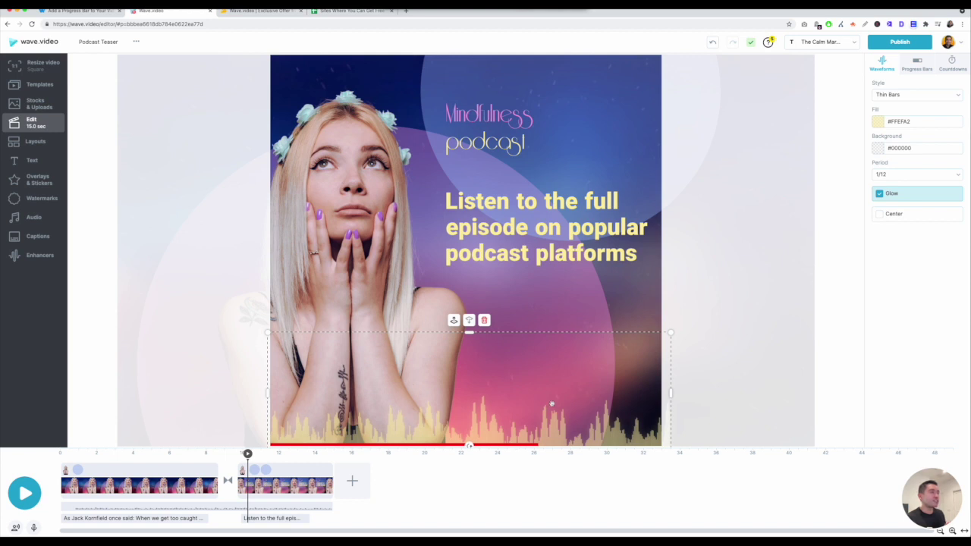
left_click(912, 70)
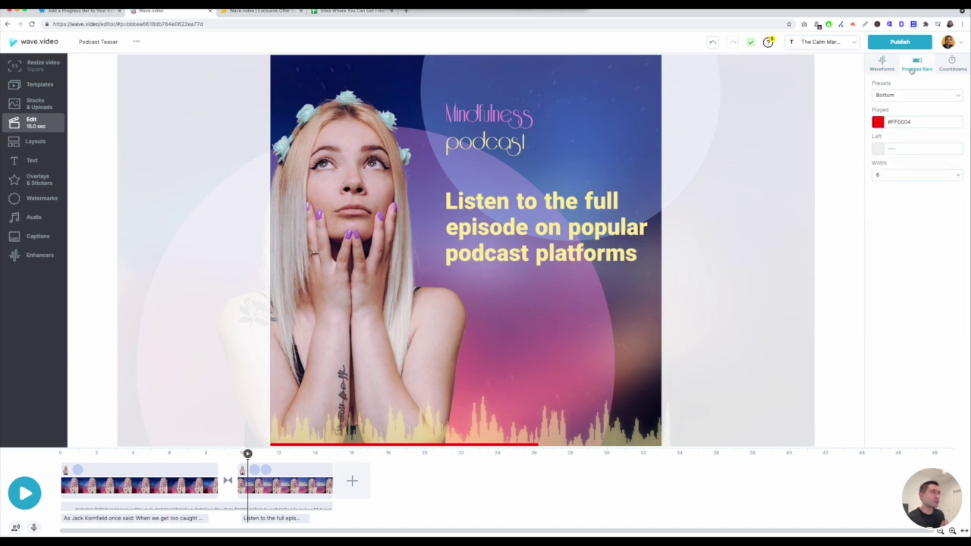
left_click(533, 444)
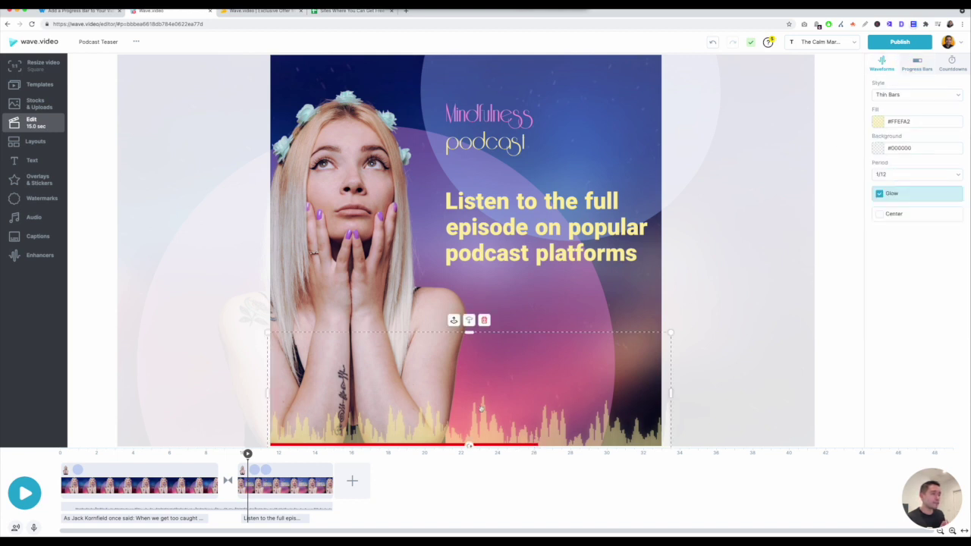
left_click(919, 69)
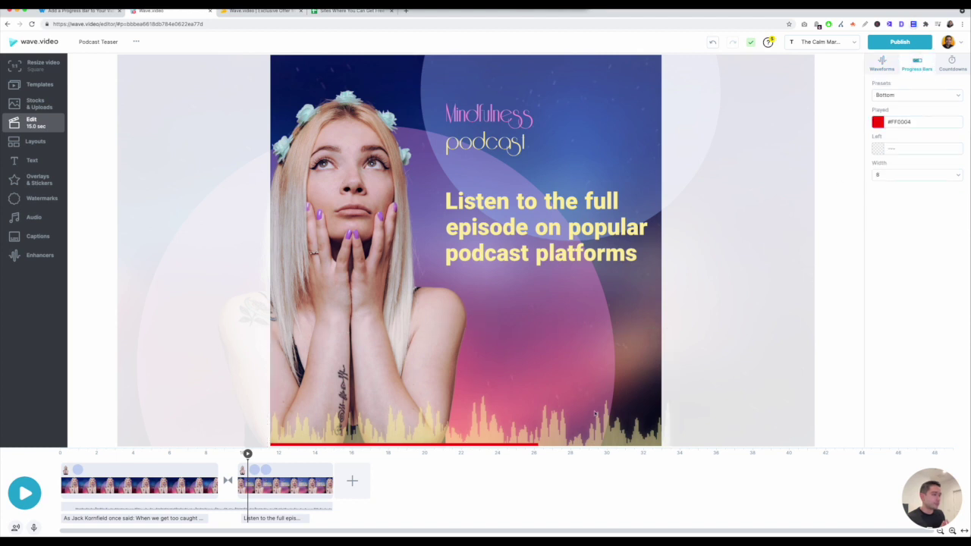
left_click(408, 446)
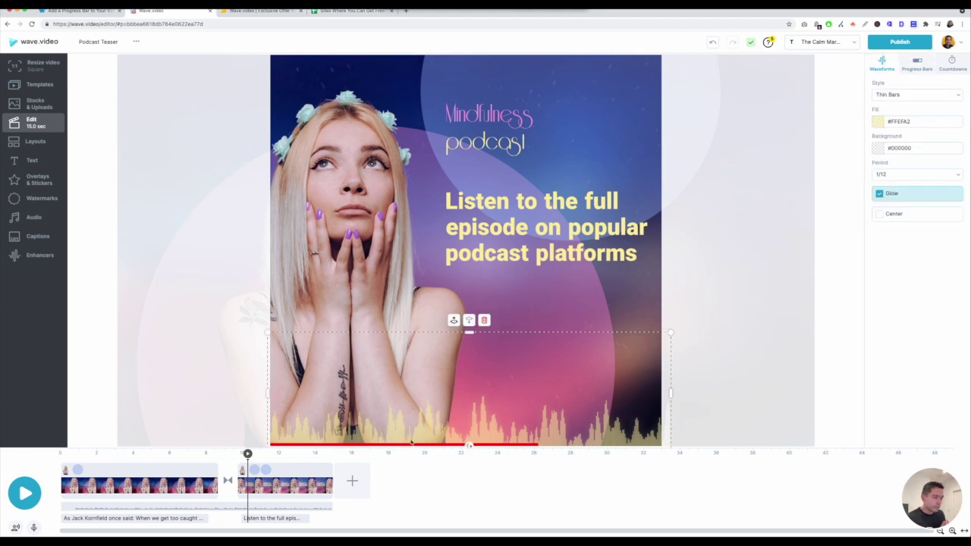
left_click_drag(412, 442, 431, 351)
left_click(433, 447)
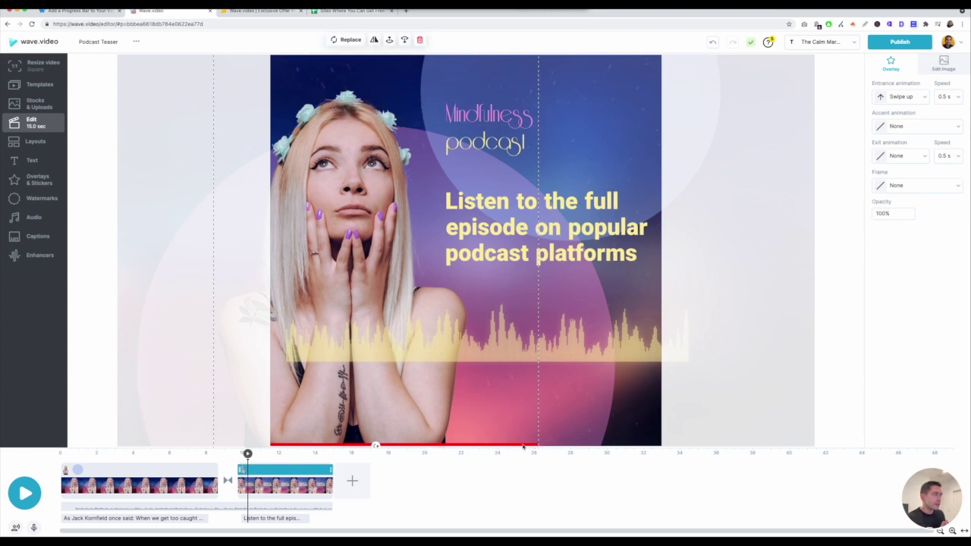
Set the bottom progress bar's width to 24
left_click(38, 255)
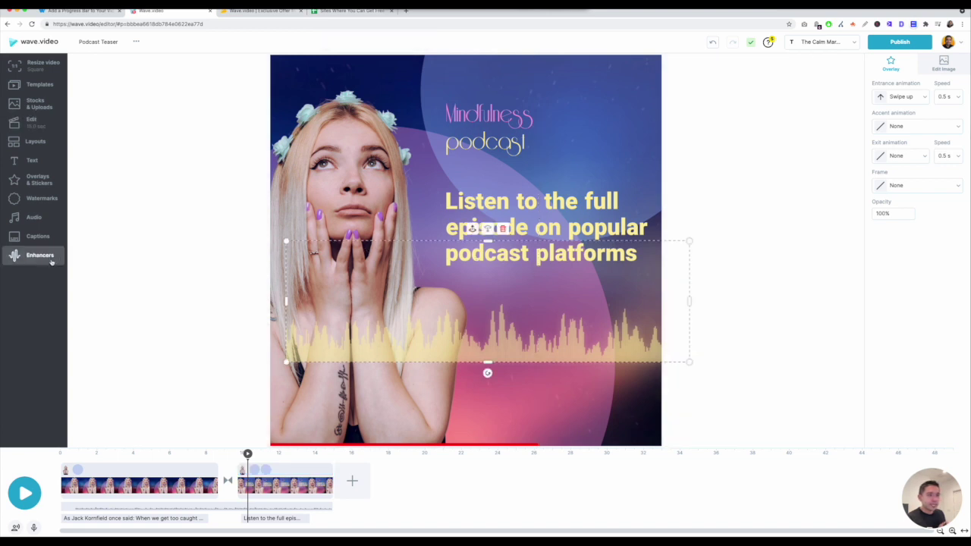
left_click(534, 446)
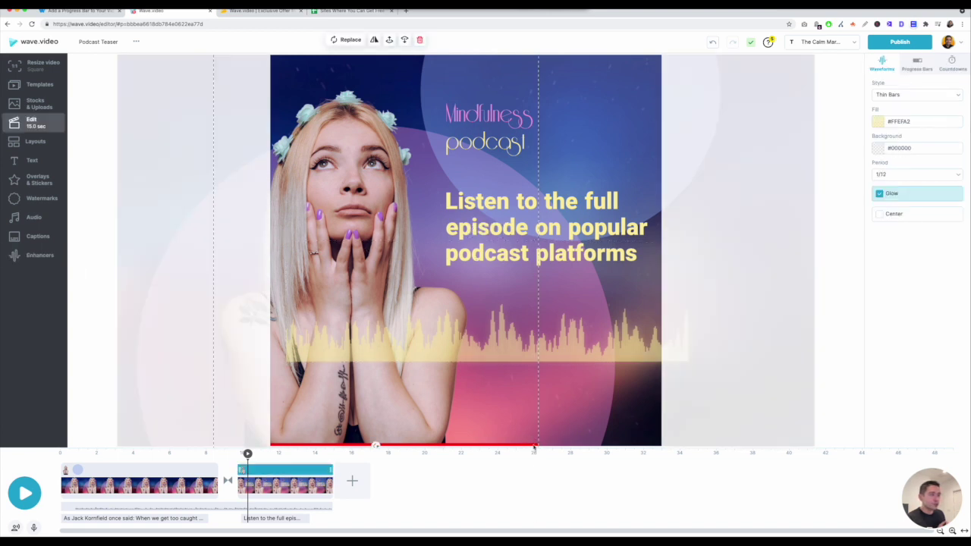
left_click(36, 256)
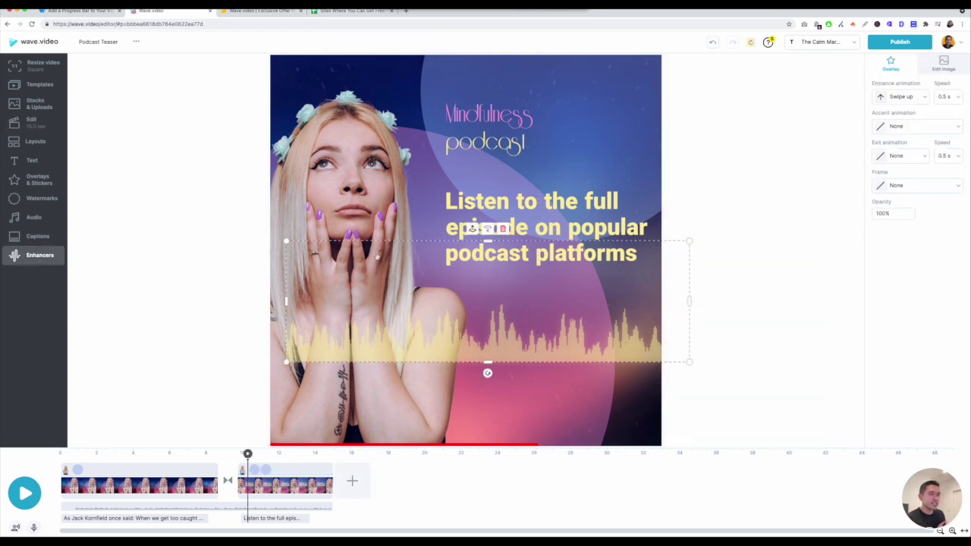
left_click(917, 64)
left_click(892, 175)
left_click(907, 278)
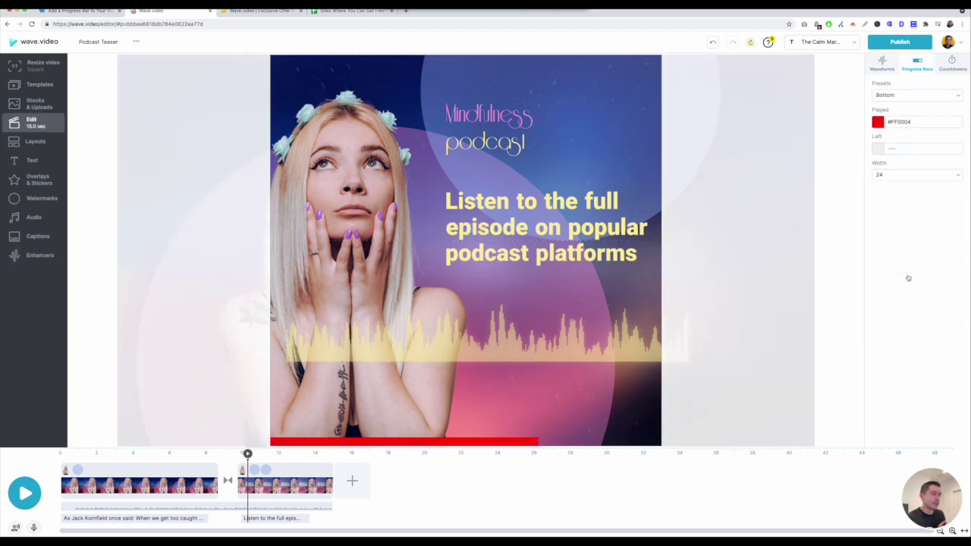
Make the bottom progress bar thinner and move the waveform down to the frame's lower edge
left_click(909, 123)
left_click(910, 175)
left_click(903, 234)
left_click_drag(557, 347, 543, 422)
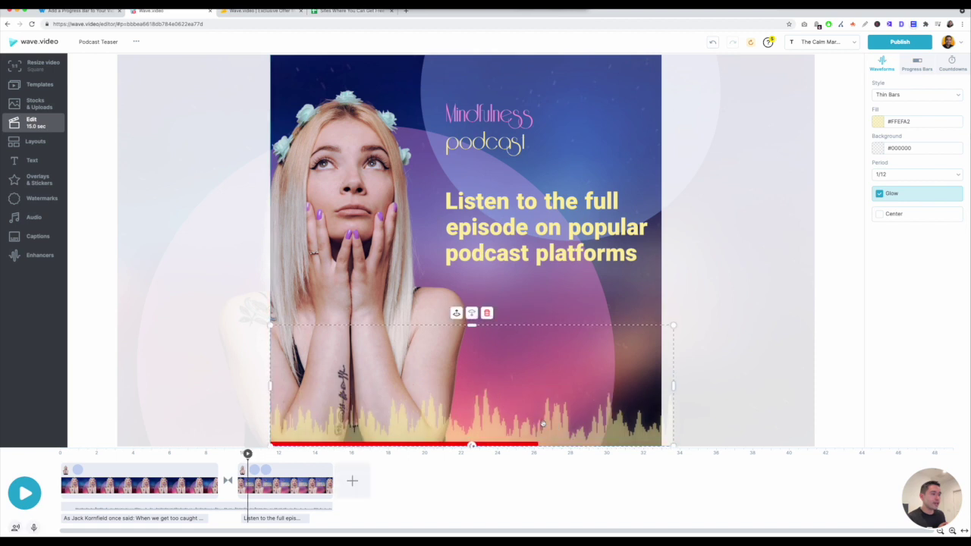
Remove the progress bar from the video by choosing the None preset
left_click(917, 65)
left_click(916, 95)
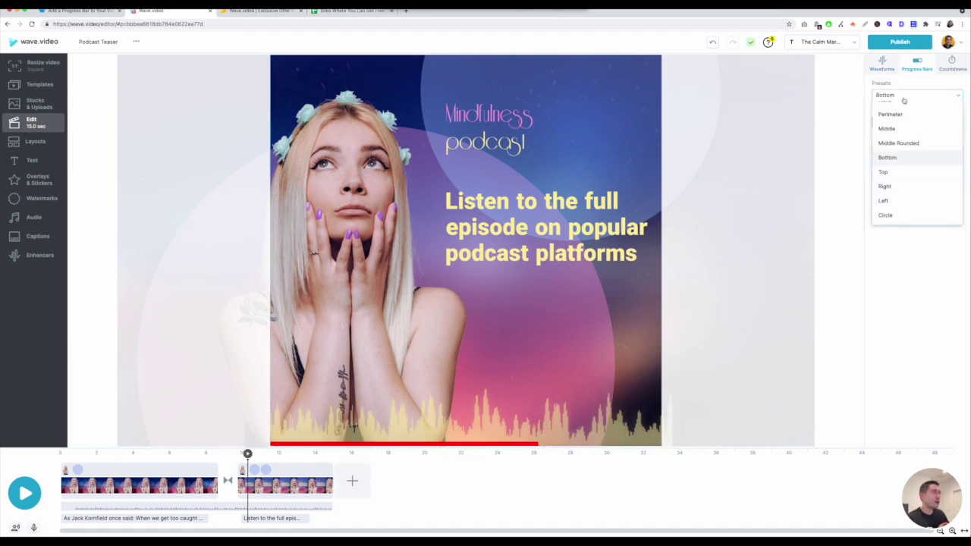
left_click(903, 112)
Narrow the waveform box so that its right side meets the edge of the video frame
left_click(890, 65)
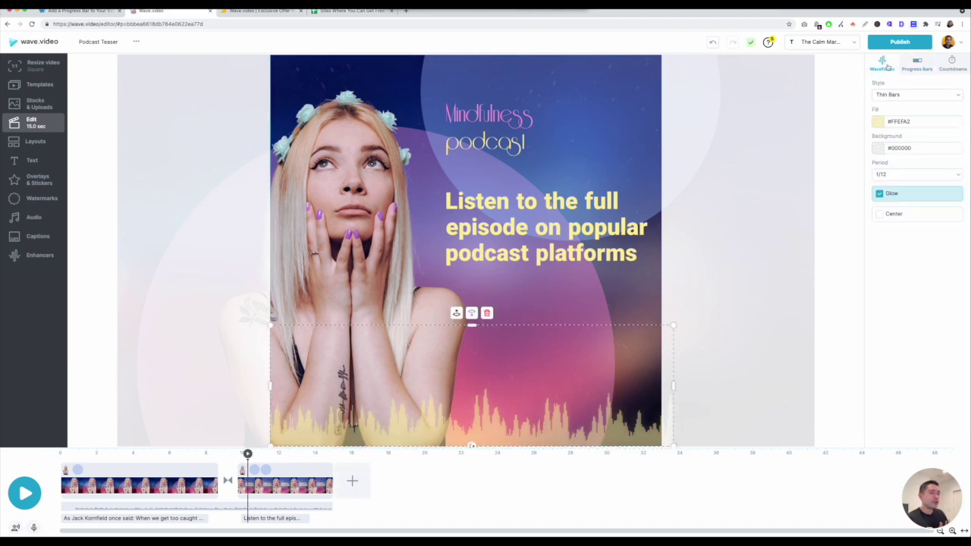
left_click_drag(676, 387, 660, 386)
left_click(475, 237)
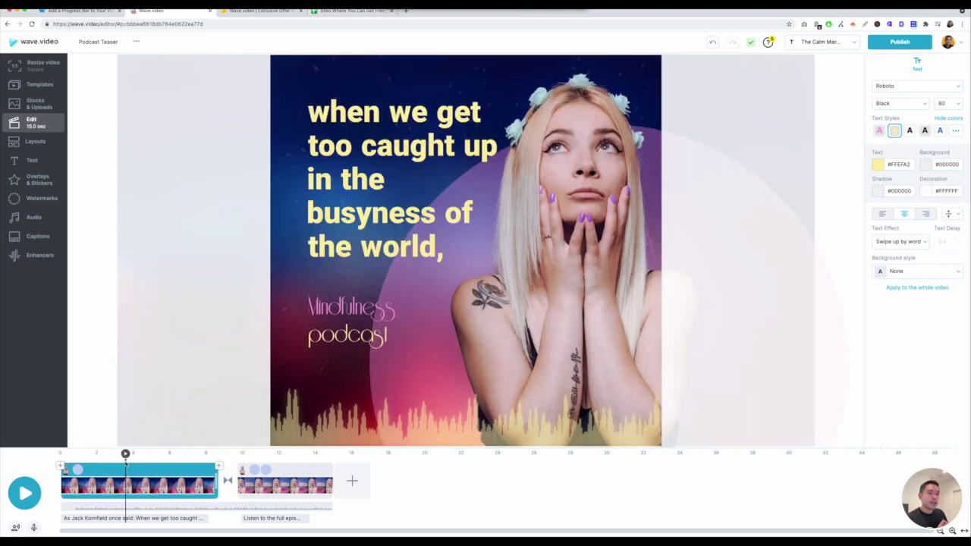
Open the style settings for the captions of the first clip
left_click(126, 484)
left_click(38, 236)
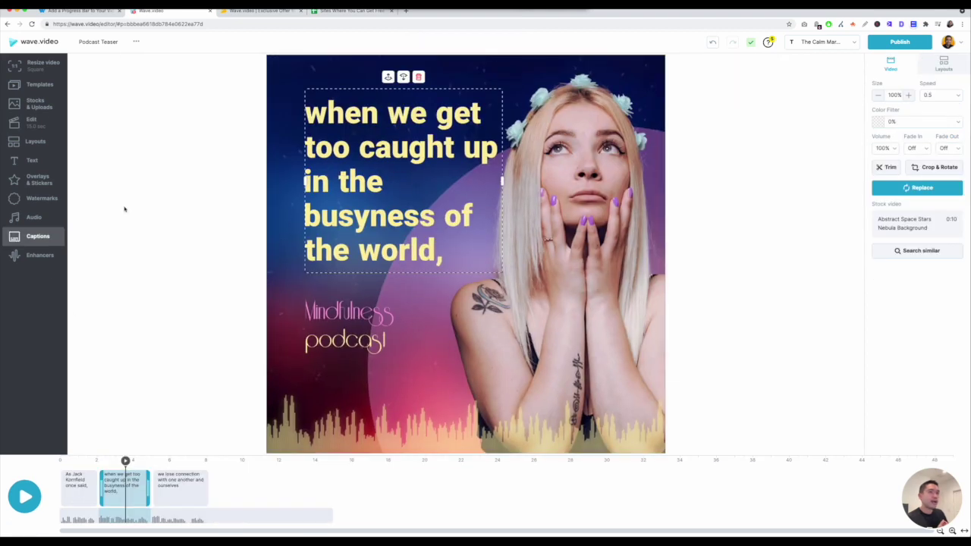
left_click(916, 69)
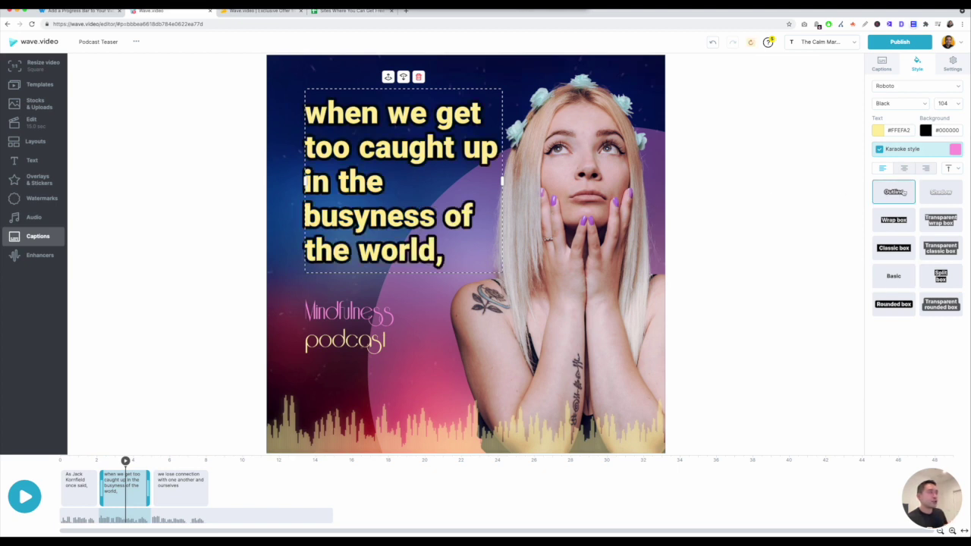
Try the Wrap box, Classic box and Rounded box caption styles before returning to Basic
left_click(900, 215)
left_click(894, 248)
left_click(893, 276)
left_click(895, 304)
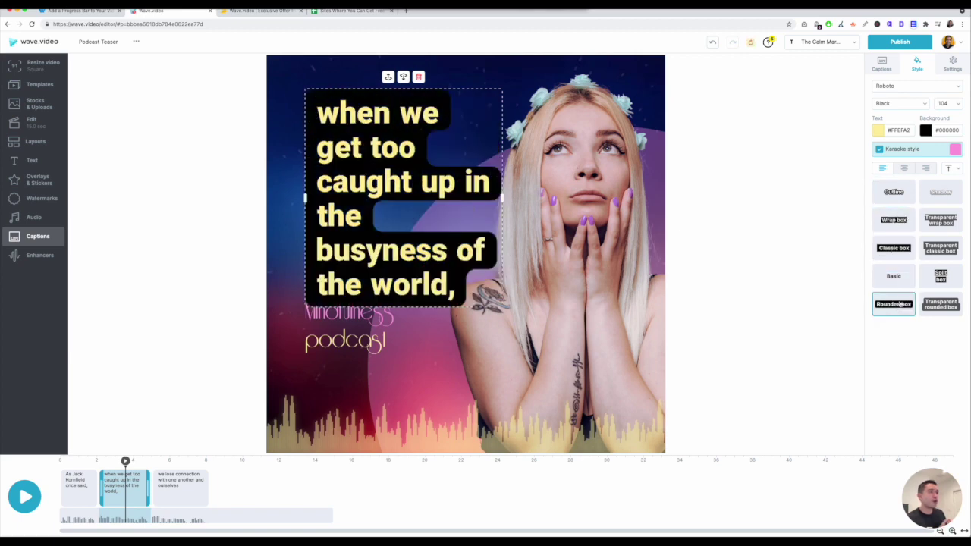
left_click(896, 277)
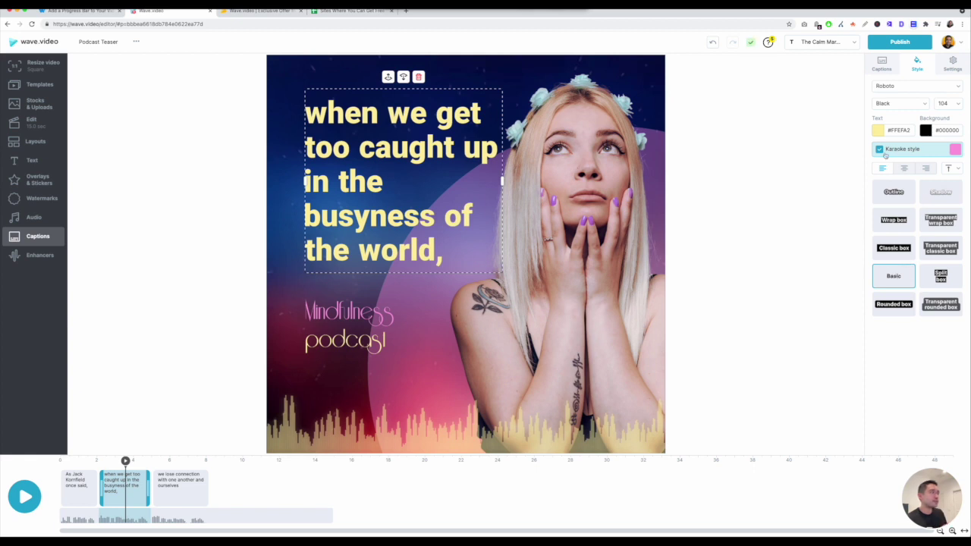
Examine the font and font weight choices available for the captions
left_click(950, 85)
left_click(918, 104)
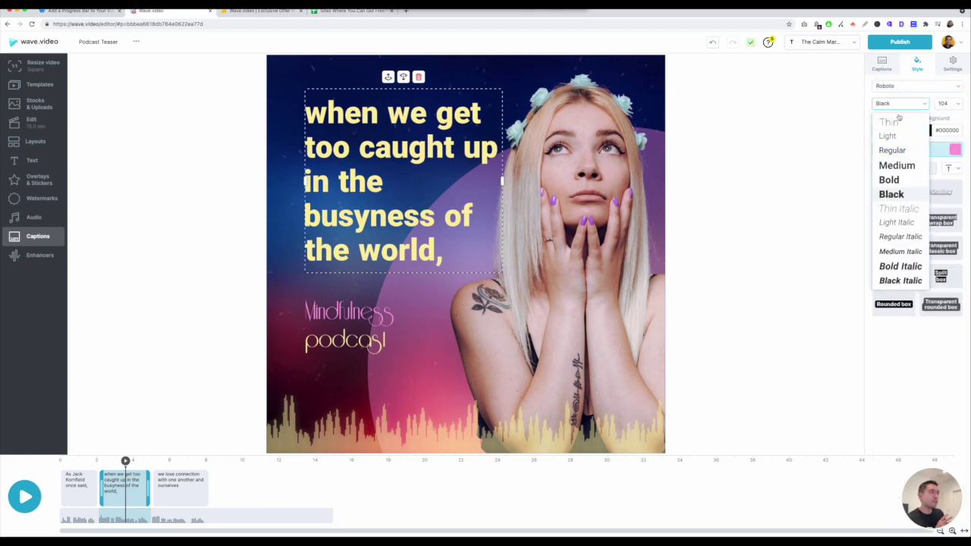
left_click(932, 100)
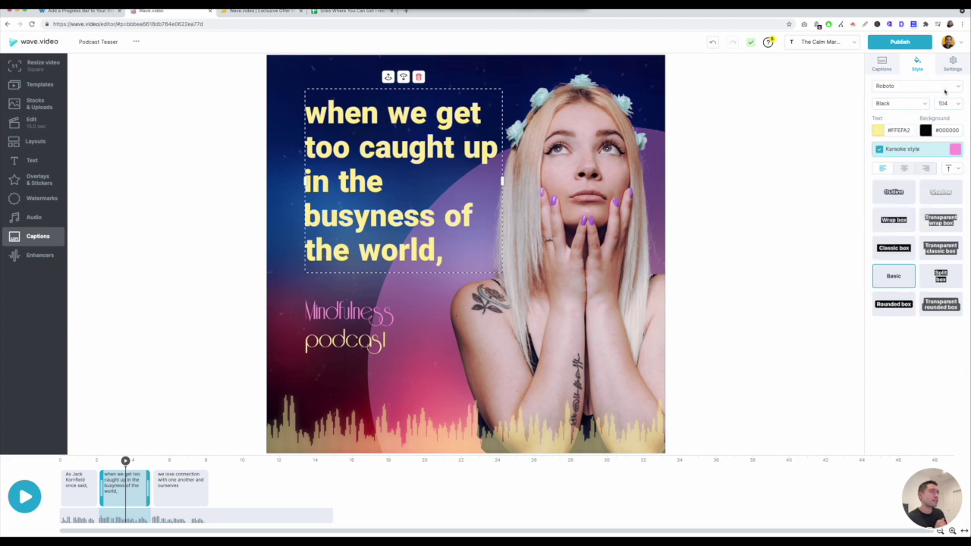
Review the burnt-in and download settings for captions and the list of caption lines
left_click(953, 63)
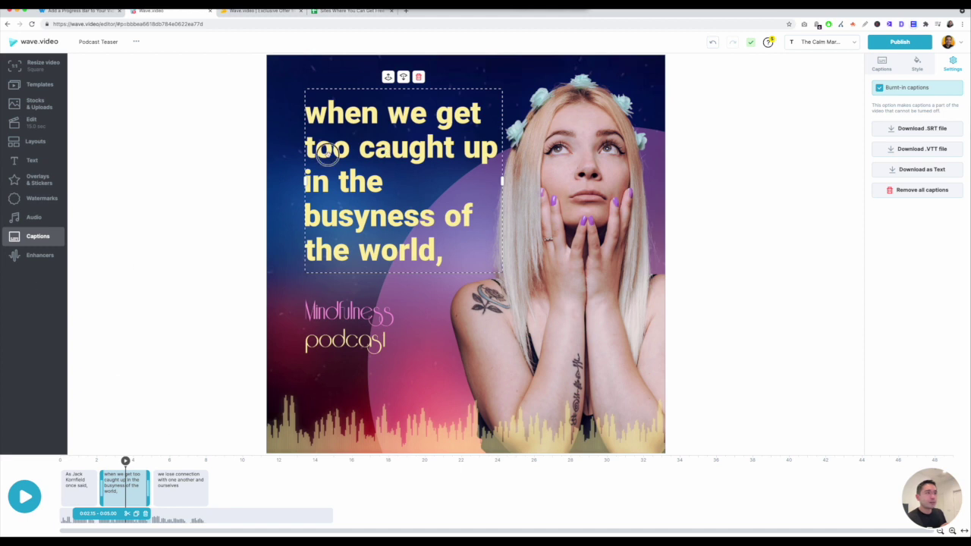
left_click(106, 499)
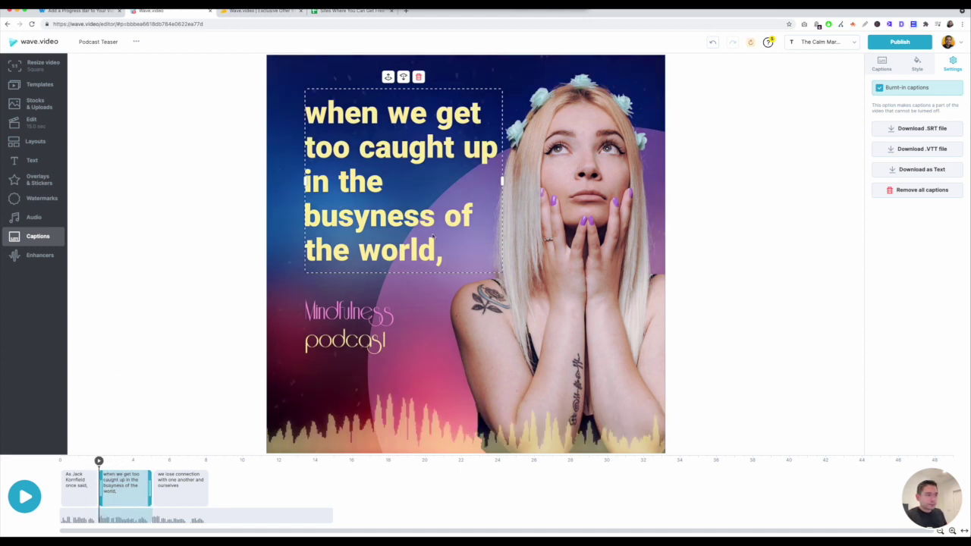
left_click(882, 63)
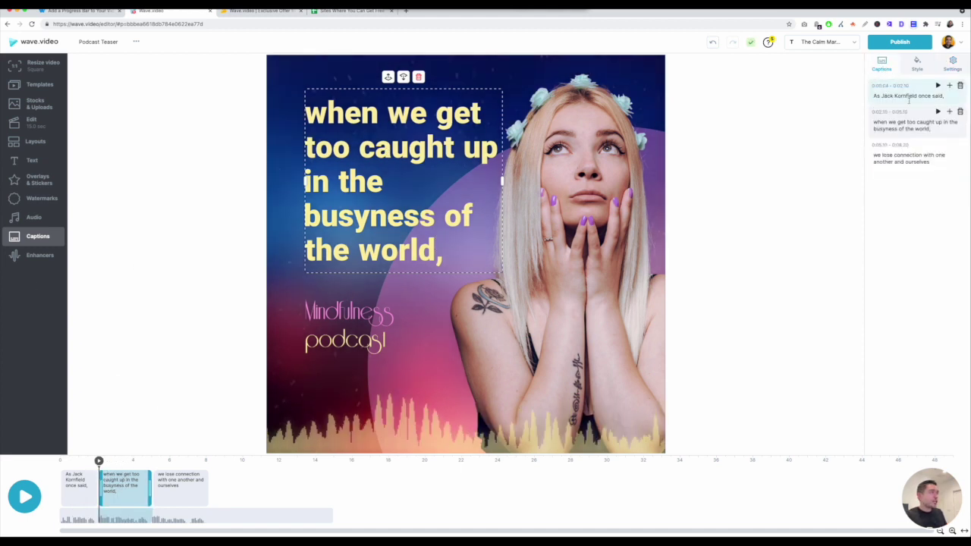
left_click(394, 212)
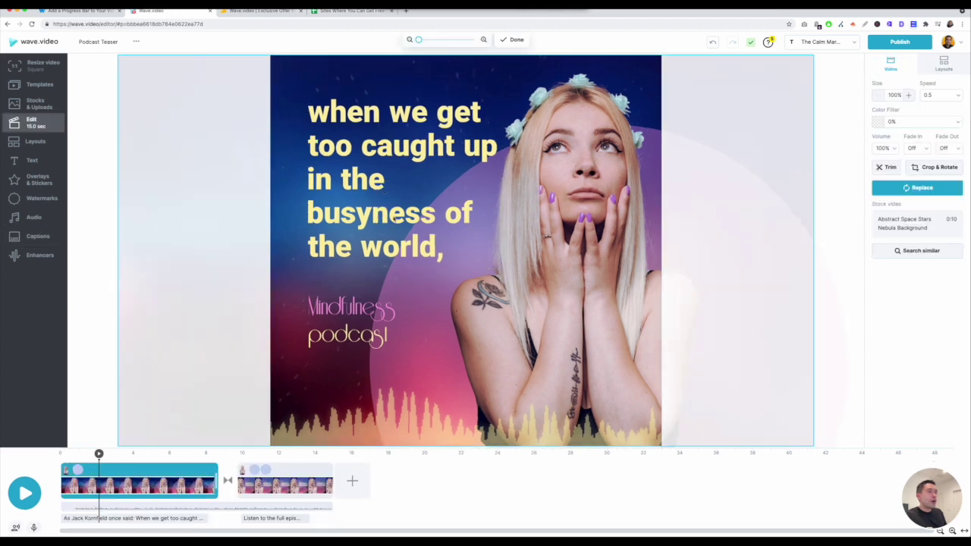
left_click(407, 222)
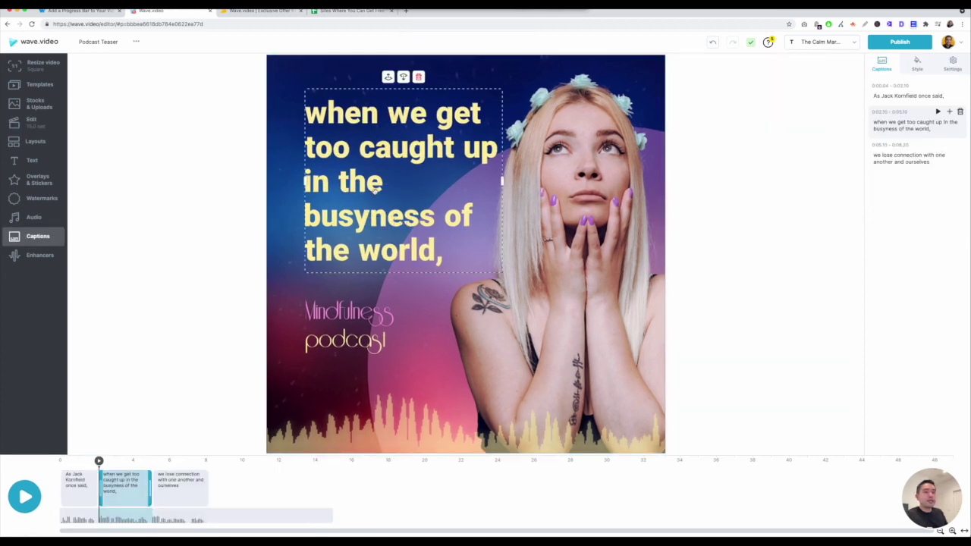
Select the woman overlay in the first clip and play the clip to preview its karaoke-style caption
left_click(566, 222)
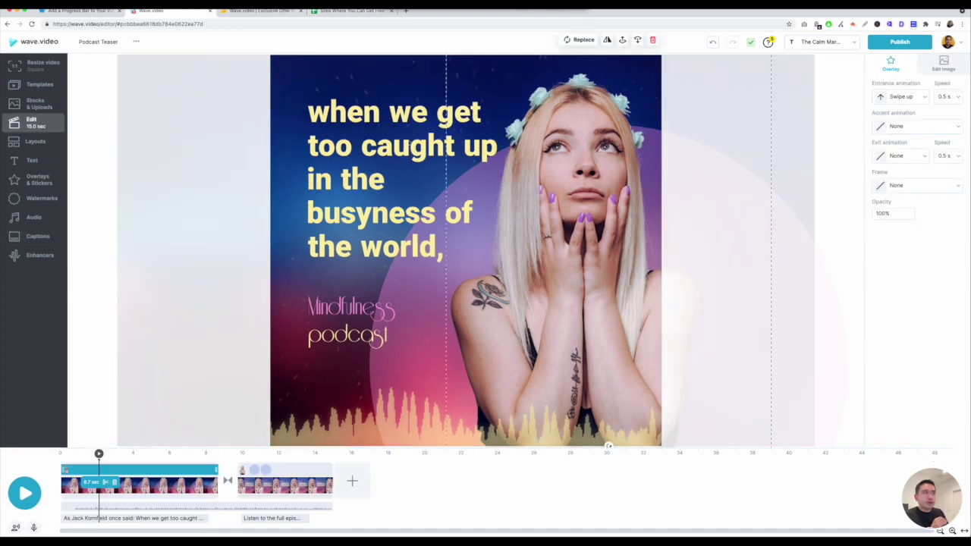
left_click_drag(587, 134, 574, 86)
left_click(25, 493)
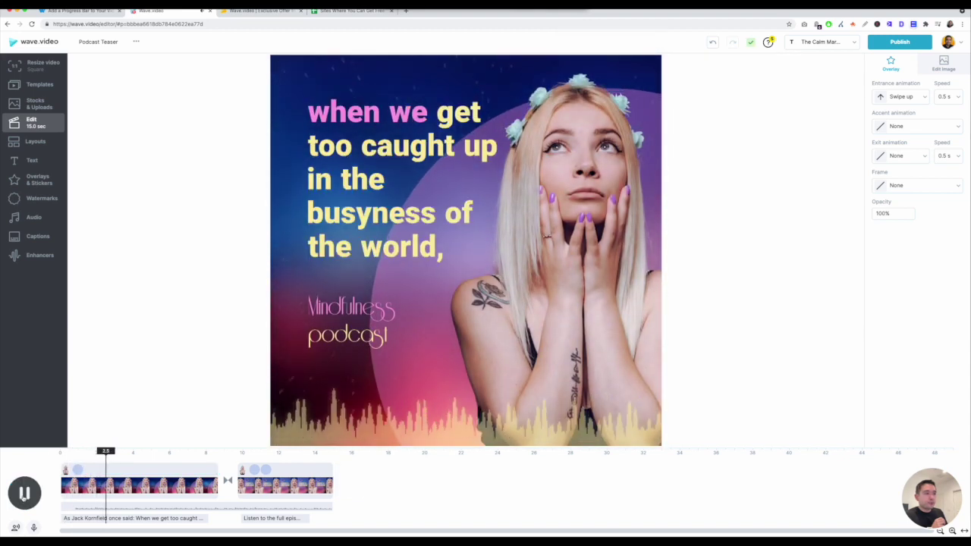
left_click(152, 482)
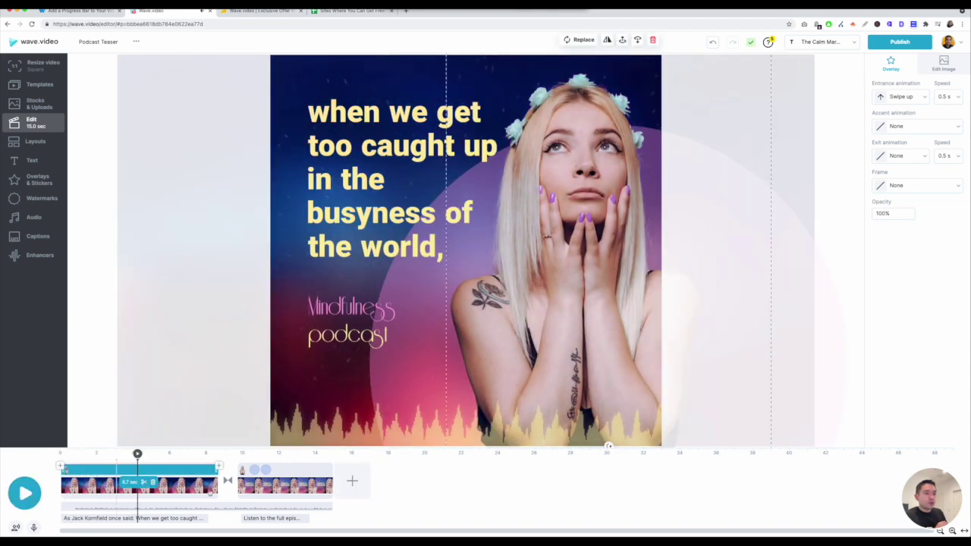
Set the transition between the two clips to Circle after trying Arc, and play the video through it
left_click(230, 483)
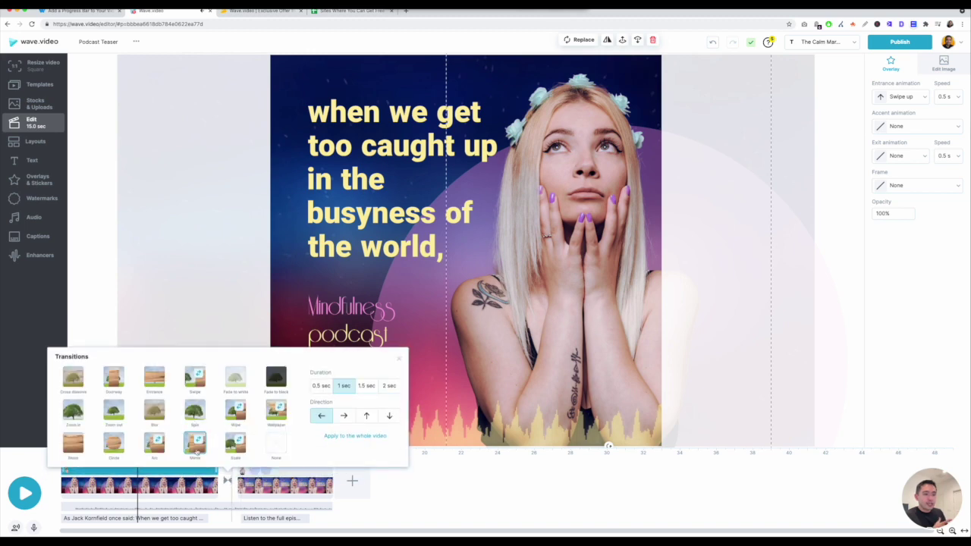
left_click(156, 449)
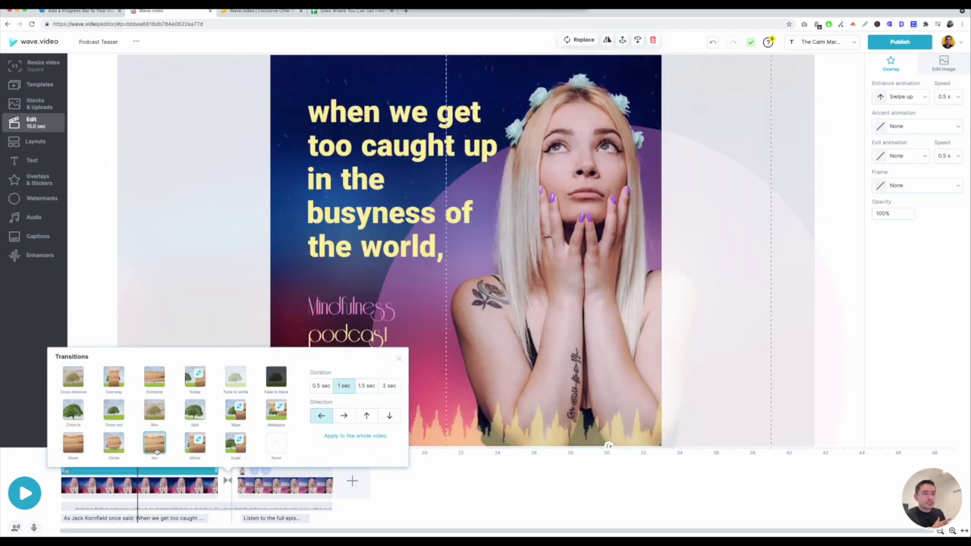
left_click(114, 448)
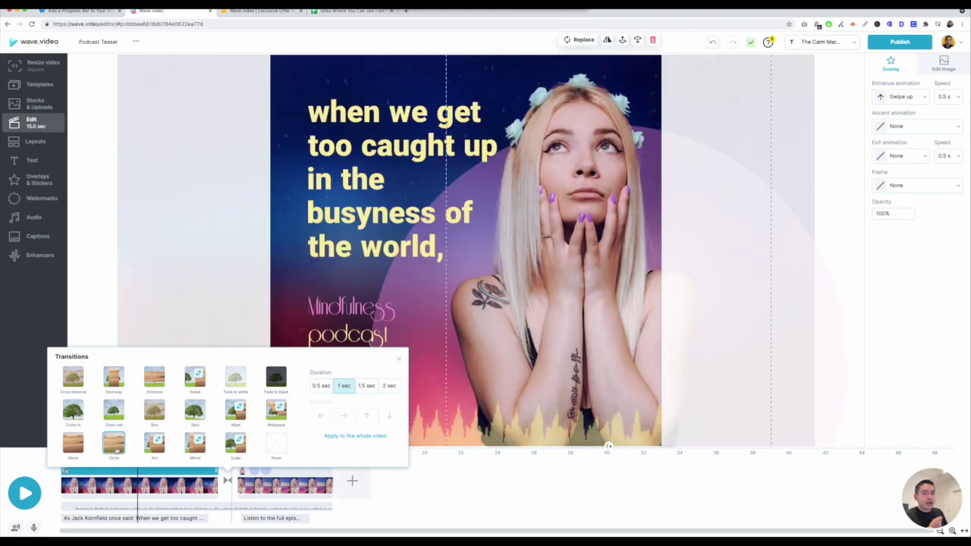
left_click(29, 466)
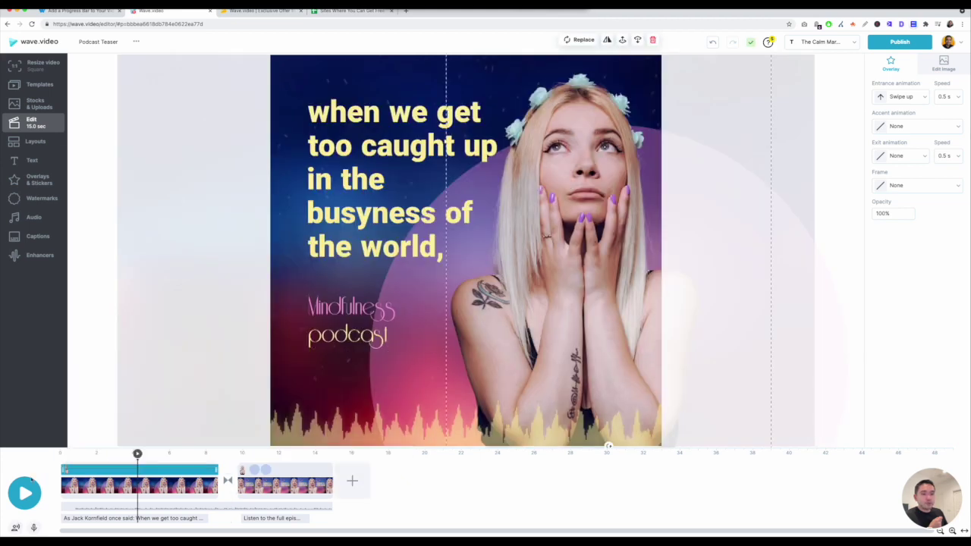
left_click(25, 493)
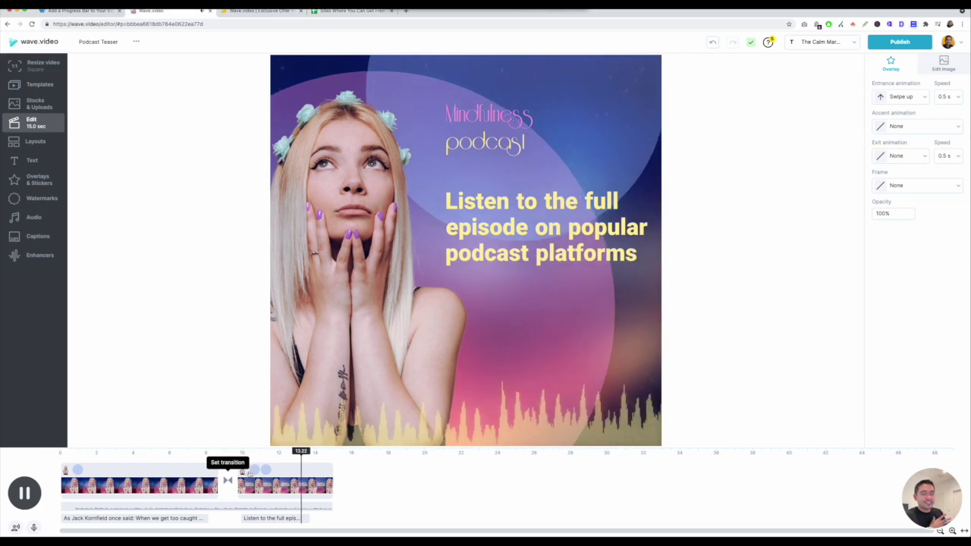
left_click(27, 500)
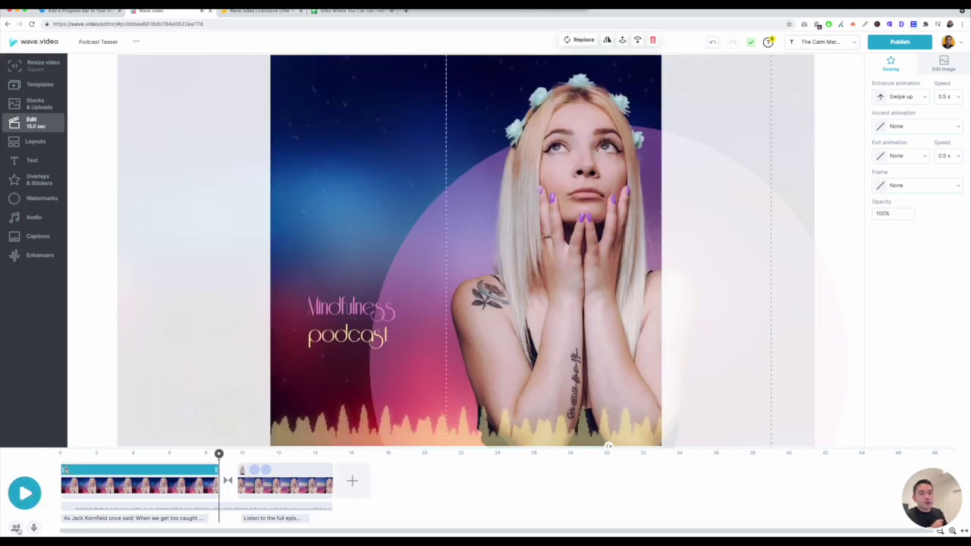
Look at the language, voice and text options for Text-to-Speech without generating a voice
left_click(15, 527)
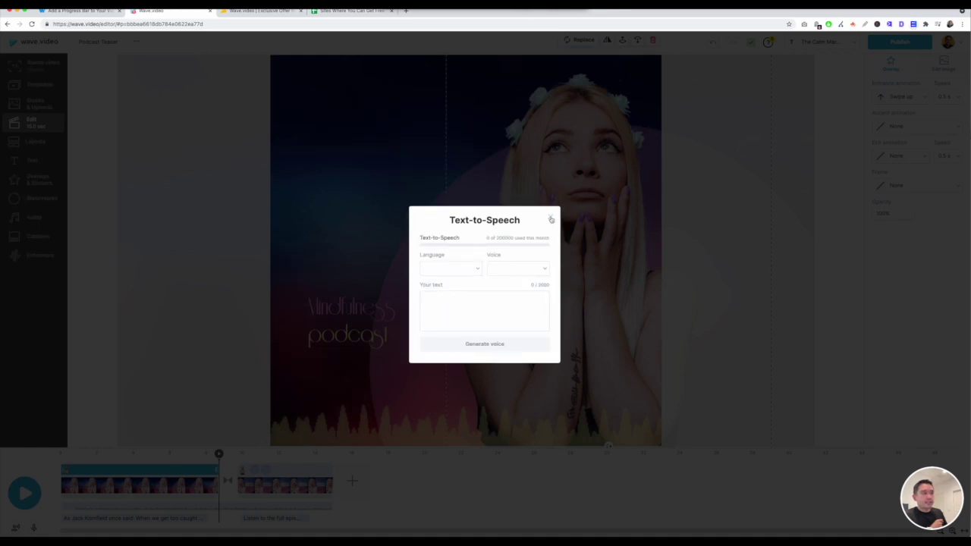
left_click(550, 218)
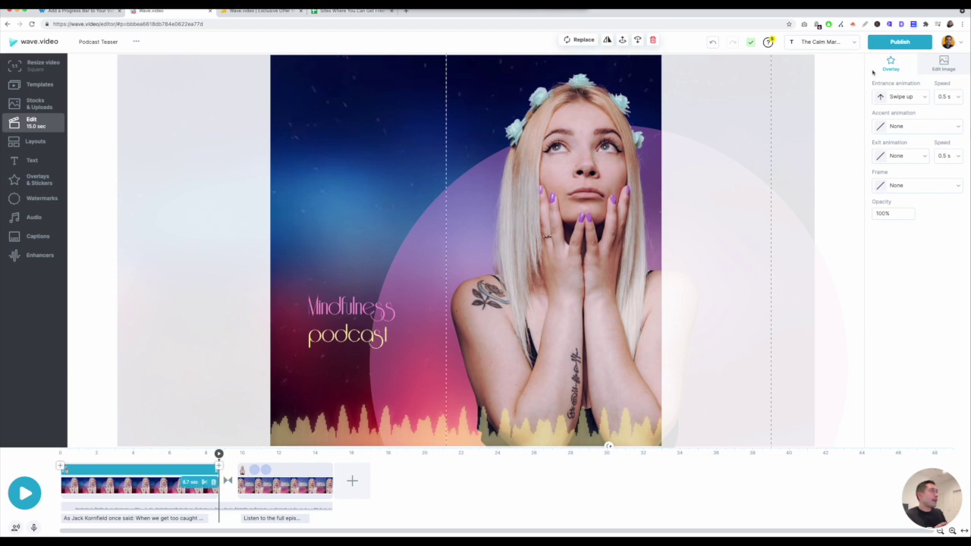
Browse the free background stock images and add the Abstract blue light background image as a new last clip
left_click(47, 106)
left_click(220, 163)
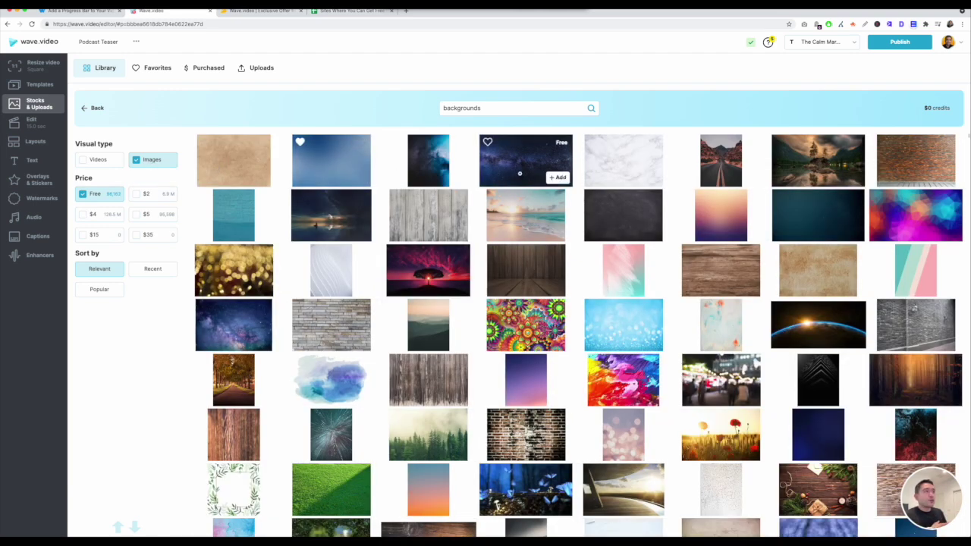
scroll(440, 228, "down", 5)
scroll(436, 220, "up", 5)
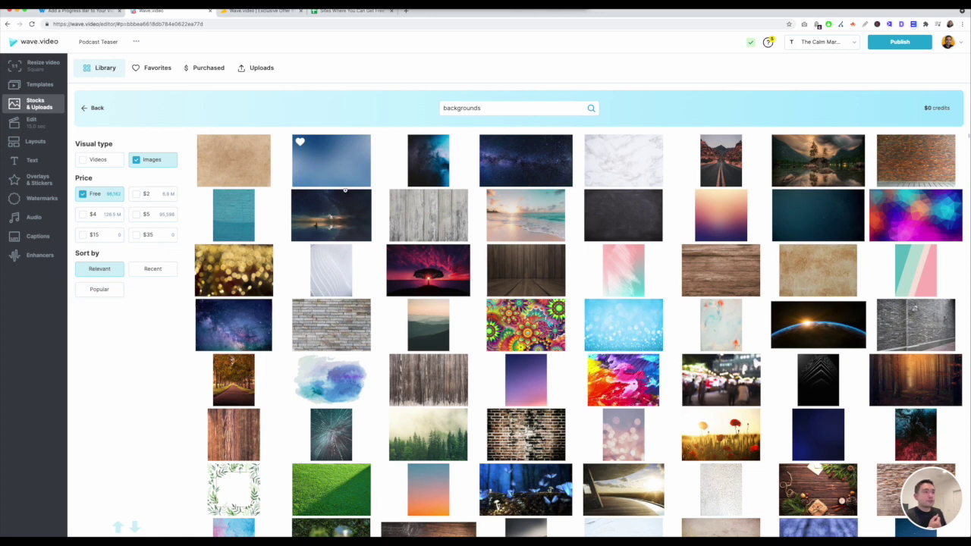
mouse_move(348, 167)
left_click(354, 178)
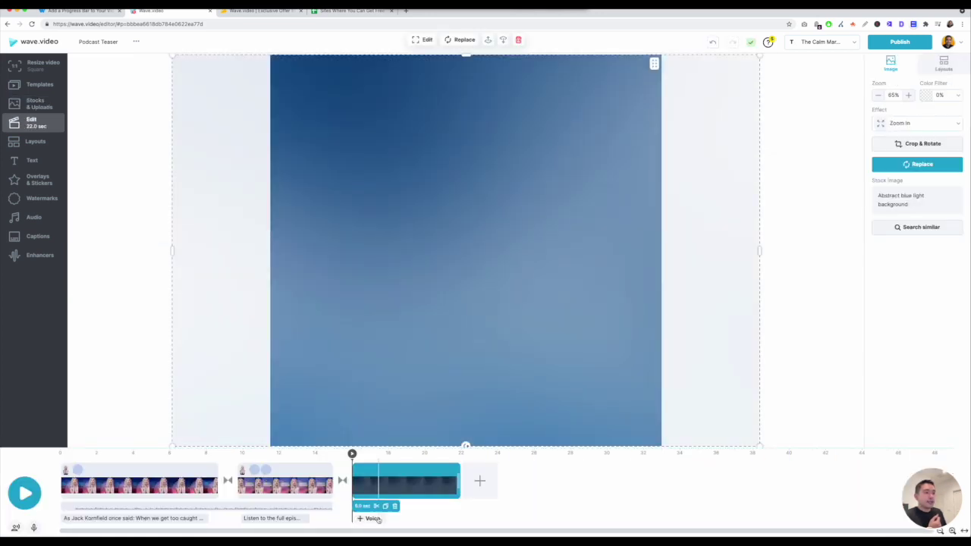
Delete the blue background clip from the end of the timeline
mouse_move(385, 484)
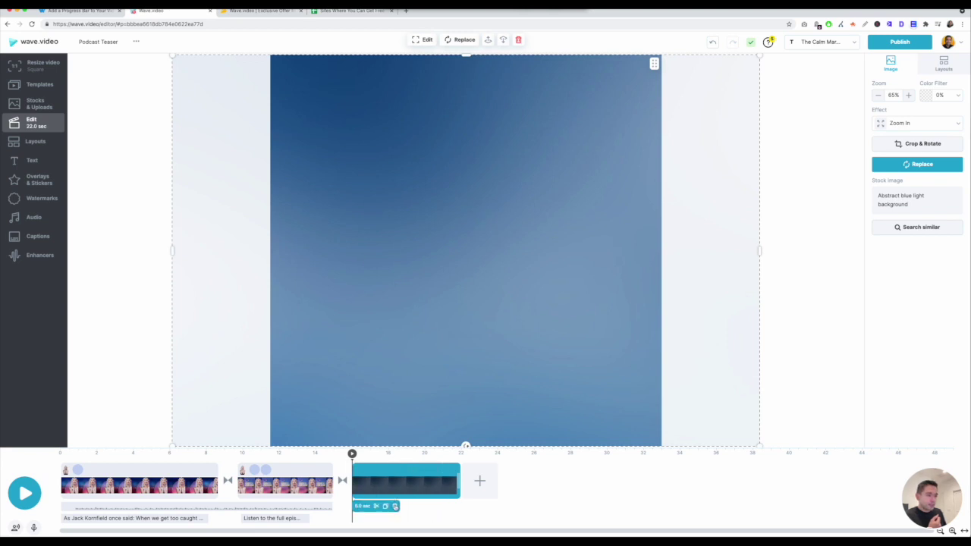
left_click(395, 506)
Replace the first clip's background with the Abstract blue light background stock image and play the clip to check it
left_click(431, 70)
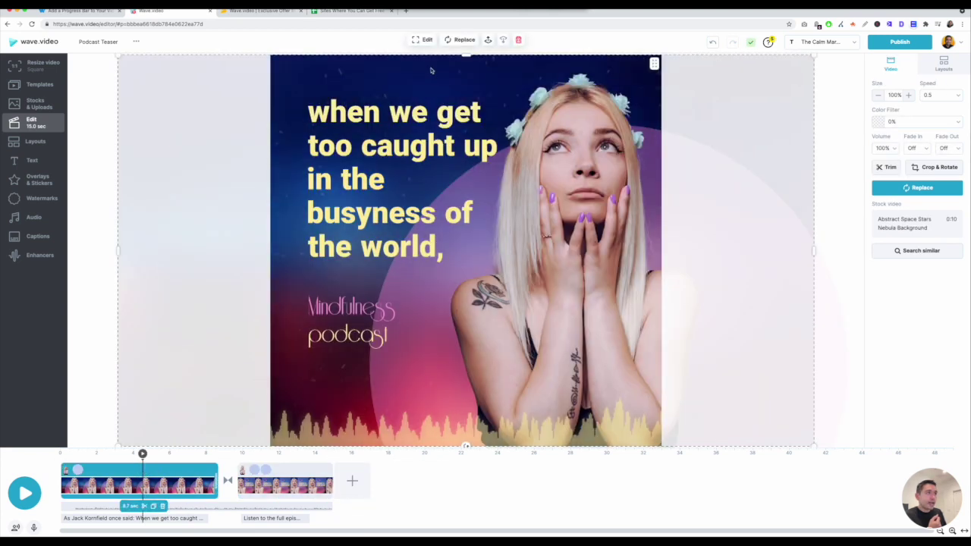
left_click(444, 41)
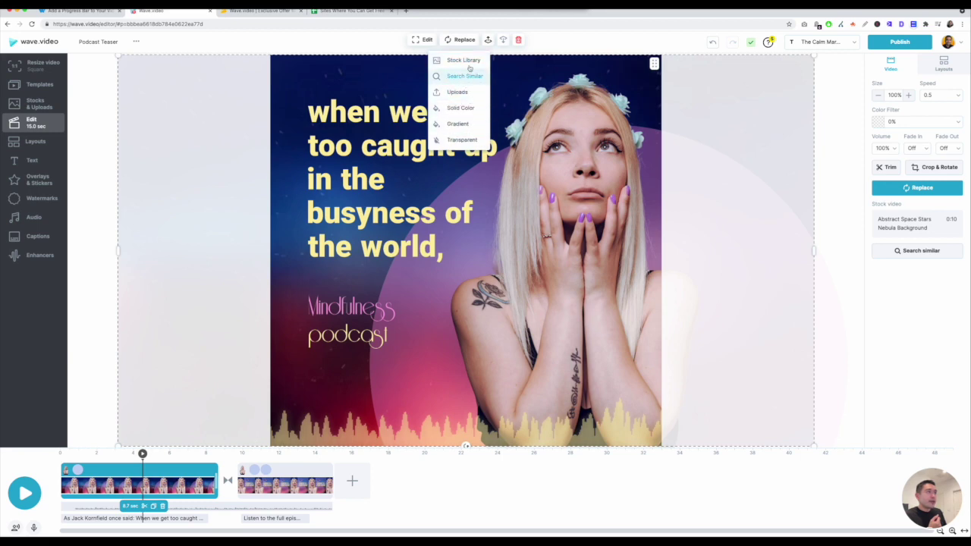
left_click(471, 64)
left_click(350, 162)
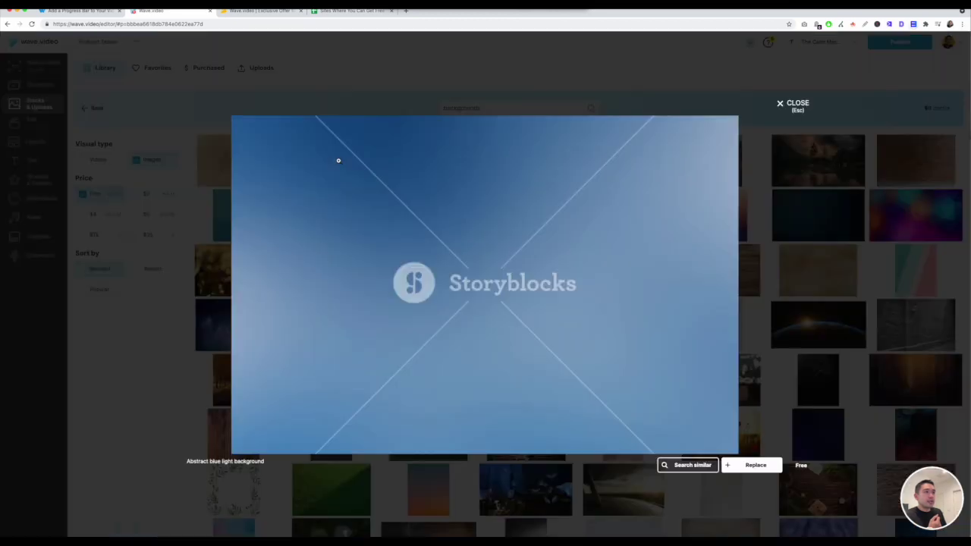
left_click(738, 463)
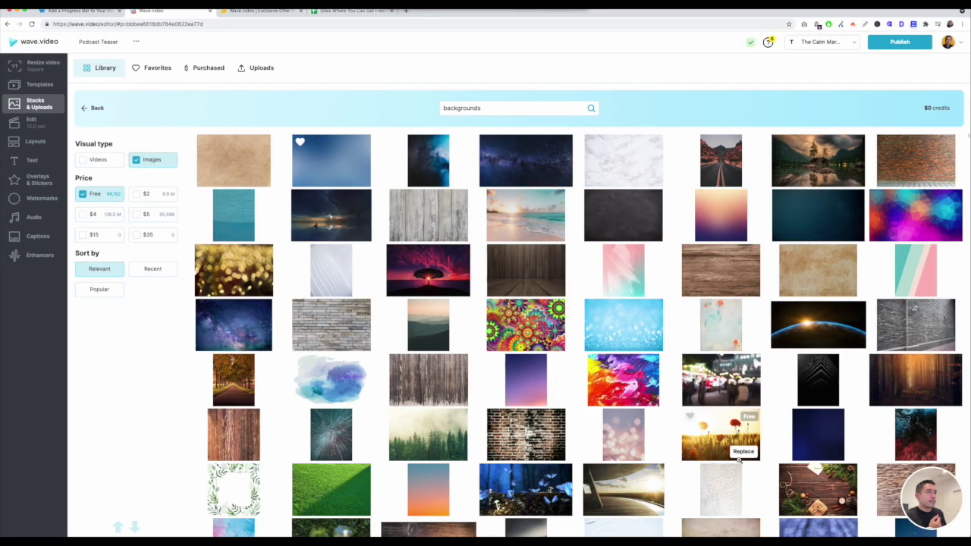
mouse_move(345, 159)
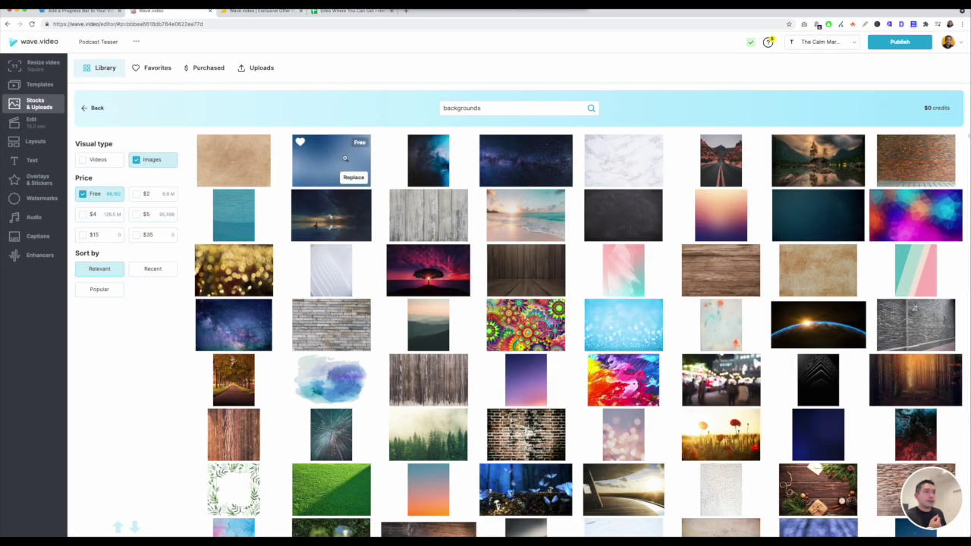
left_click(354, 178)
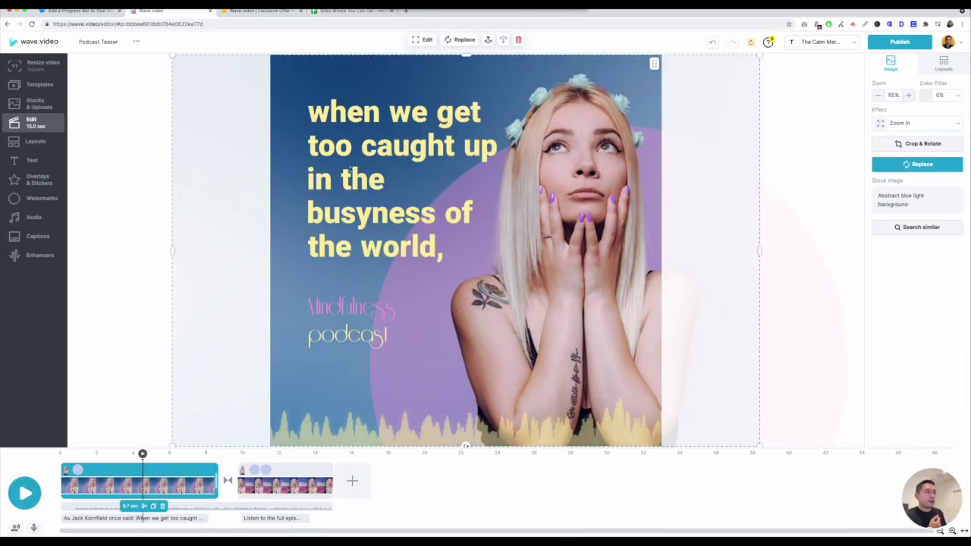
left_click(24, 493)
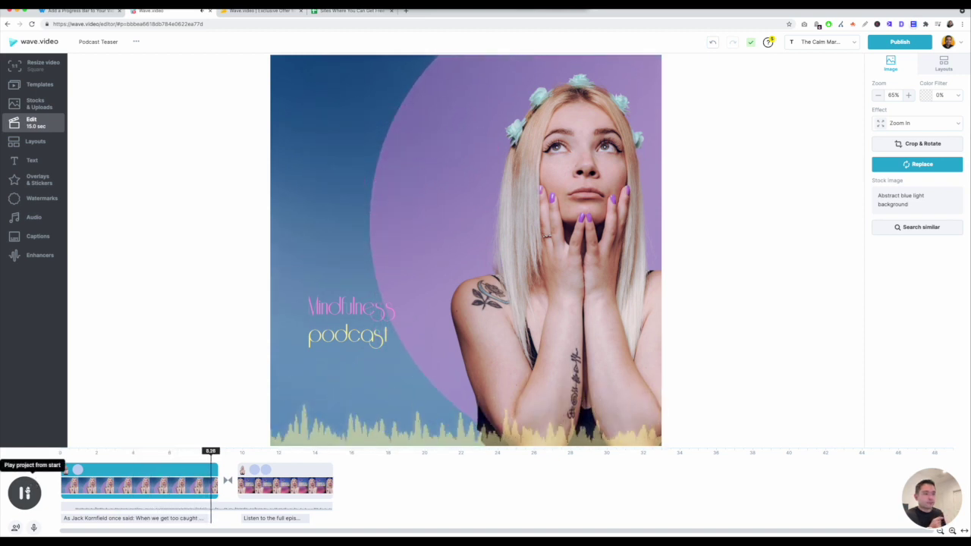
left_click(25, 493)
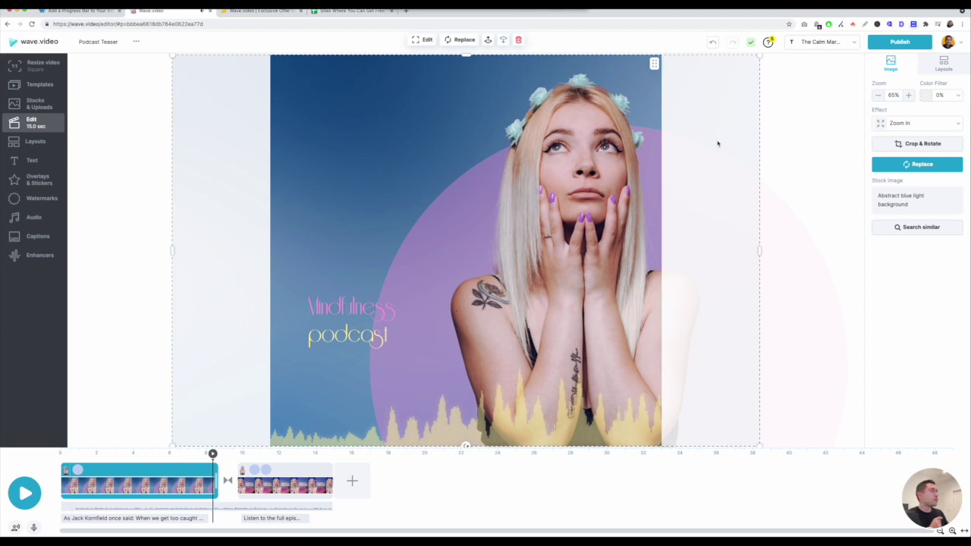
Look at the clip's layout presets, the available brands and the account options without changing anything
left_click(940, 67)
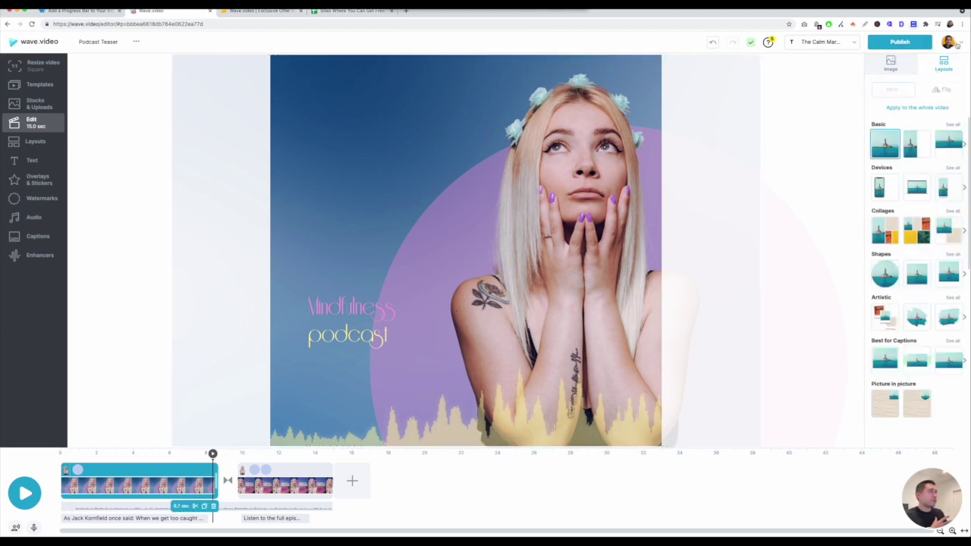
left_click(851, 44)
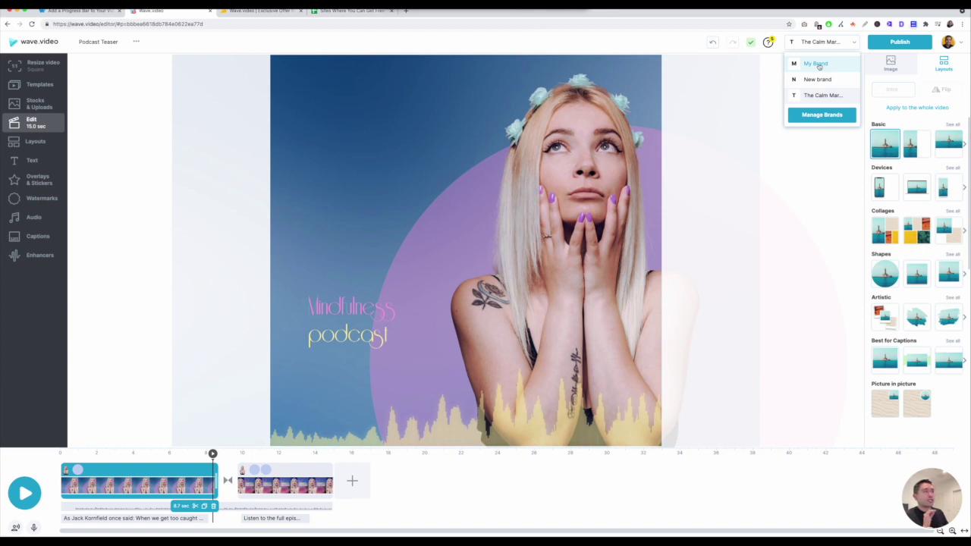
left_click(839, 199)
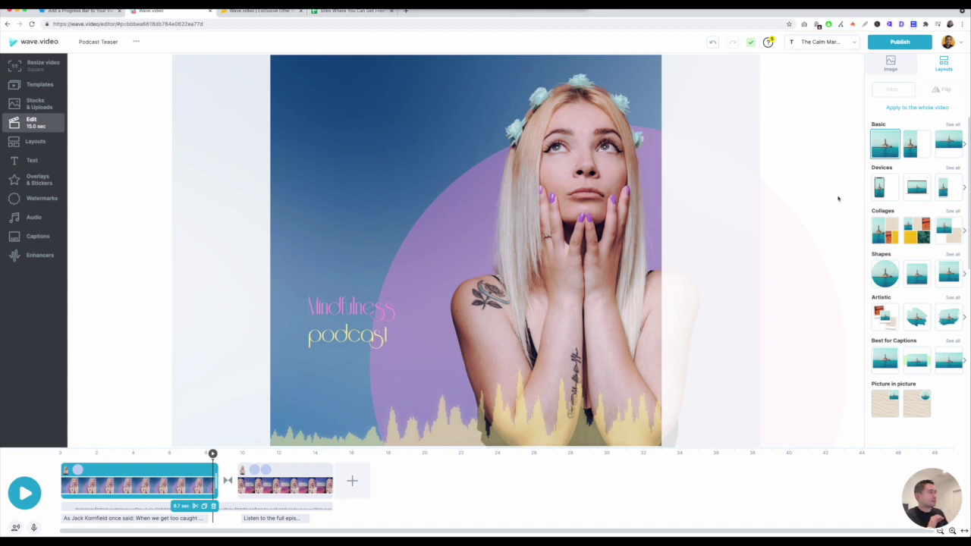
left_click(962, 43)
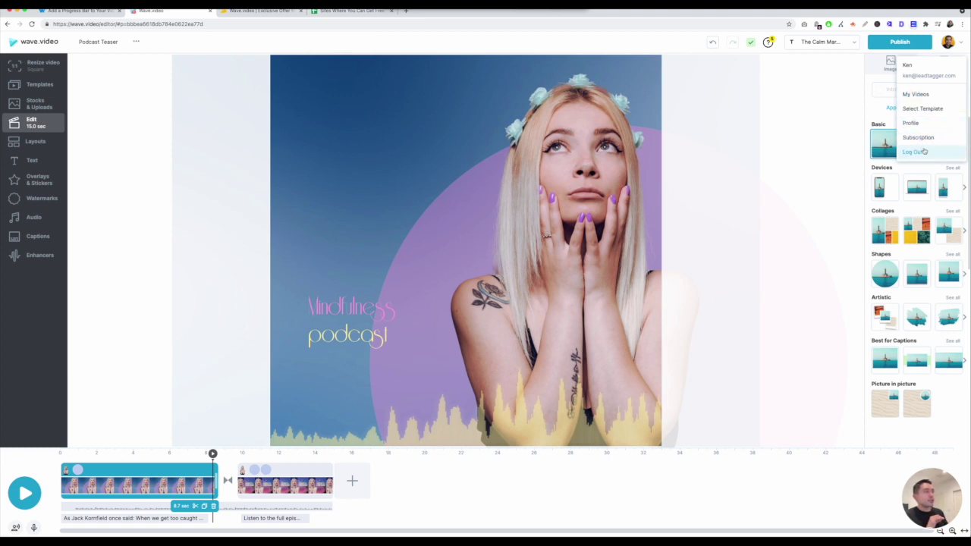
left_click(843, 96)
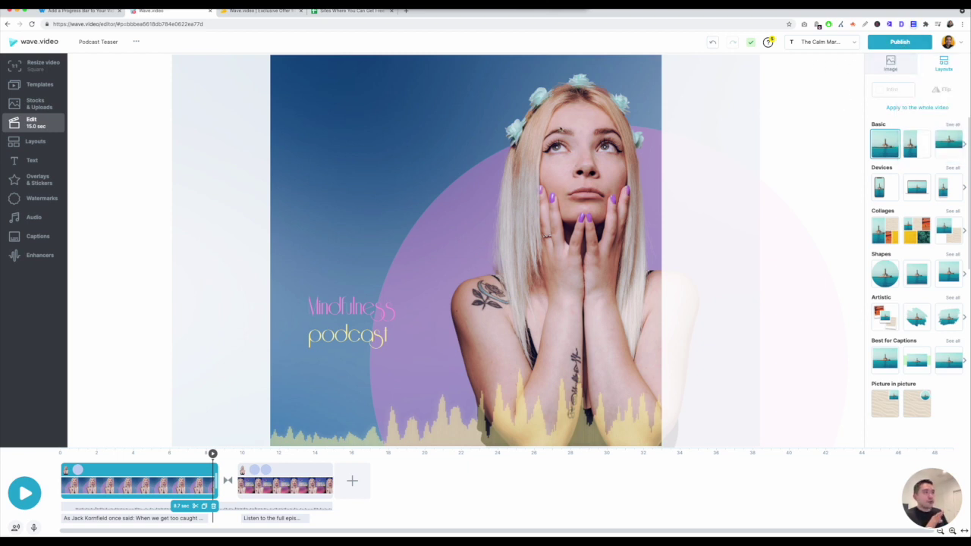
Look at the publish options and the video render settings, including the quality choices, and return to editing without rendering
left_click(892, 42)
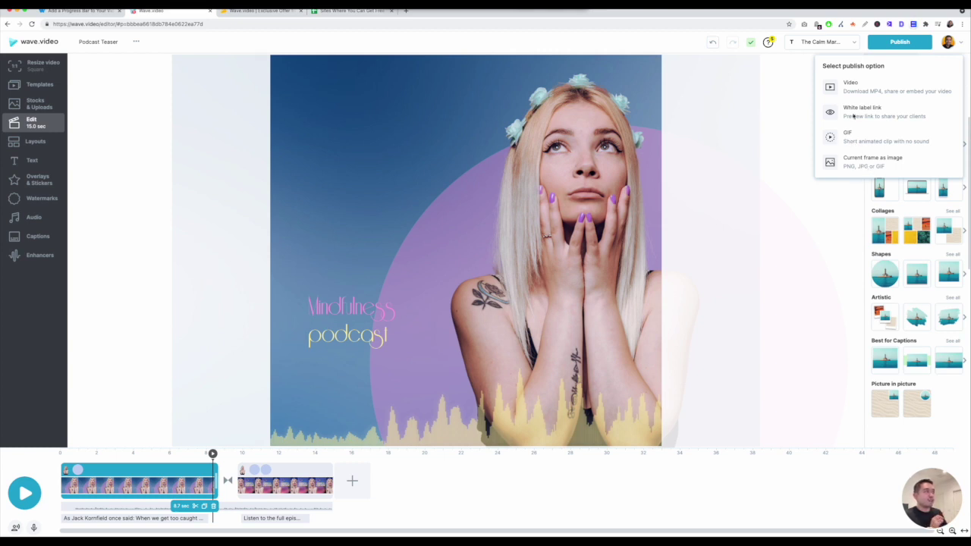
left_click(836, 91)
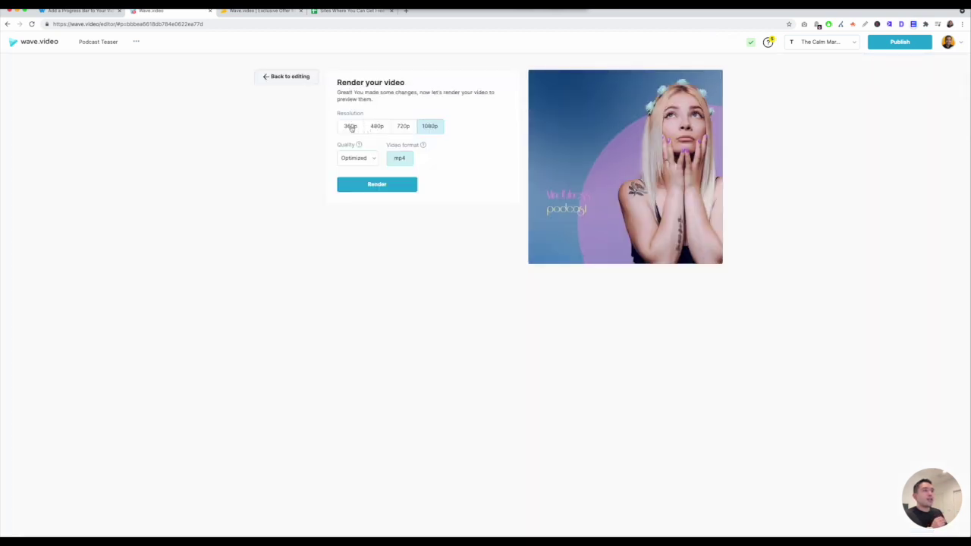
left_click(371, 160)
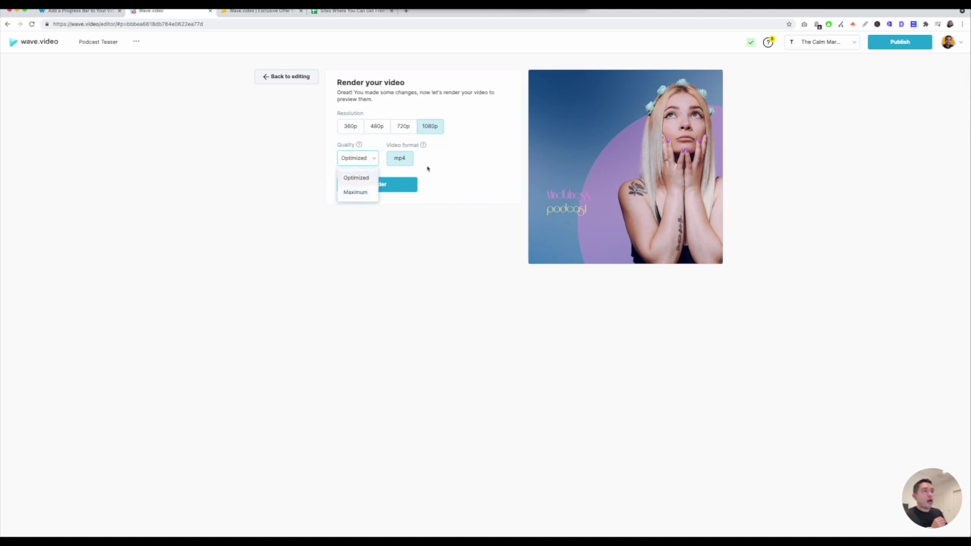
left_click(410, 156)
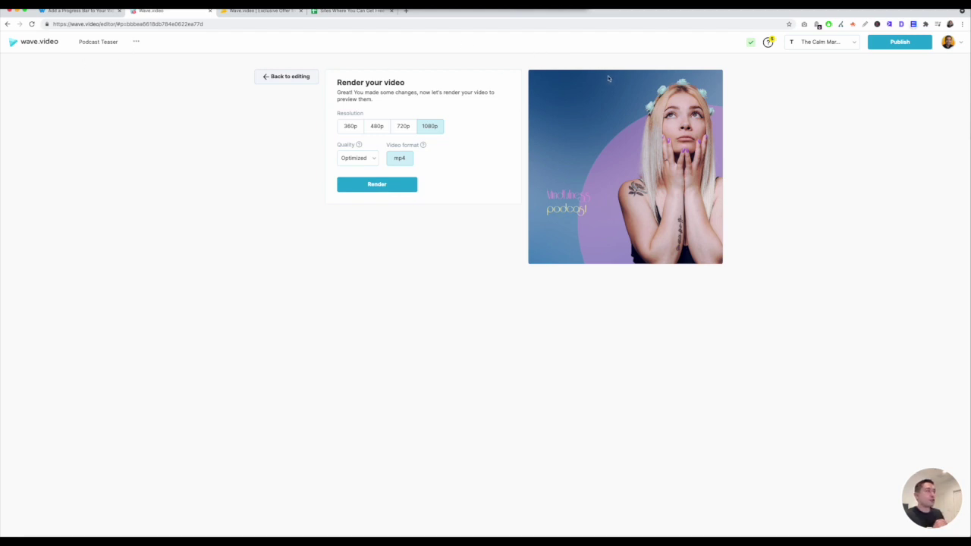
left_click(265, 77)
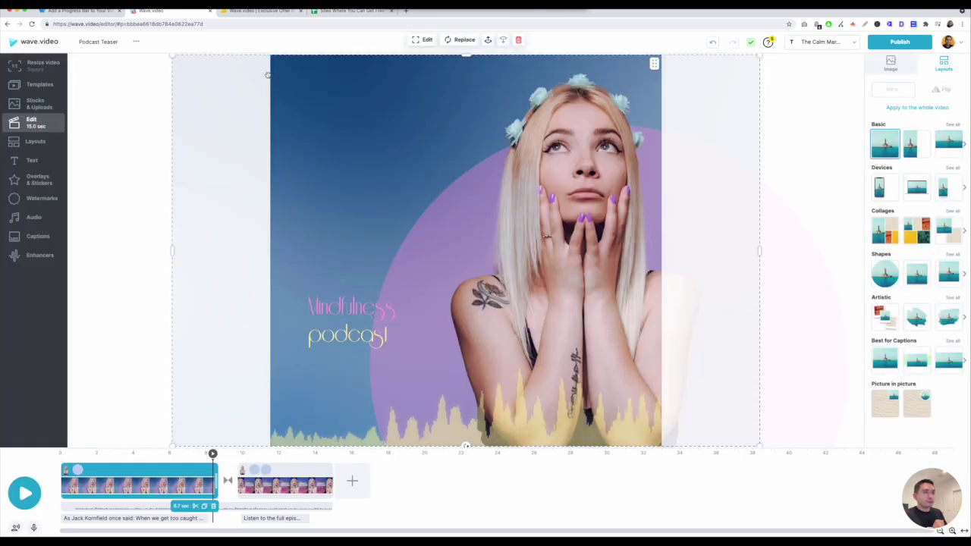
Open video 189 from the Podcast folder inside The Calm Marketer in My Videos
left_click(51, 43)
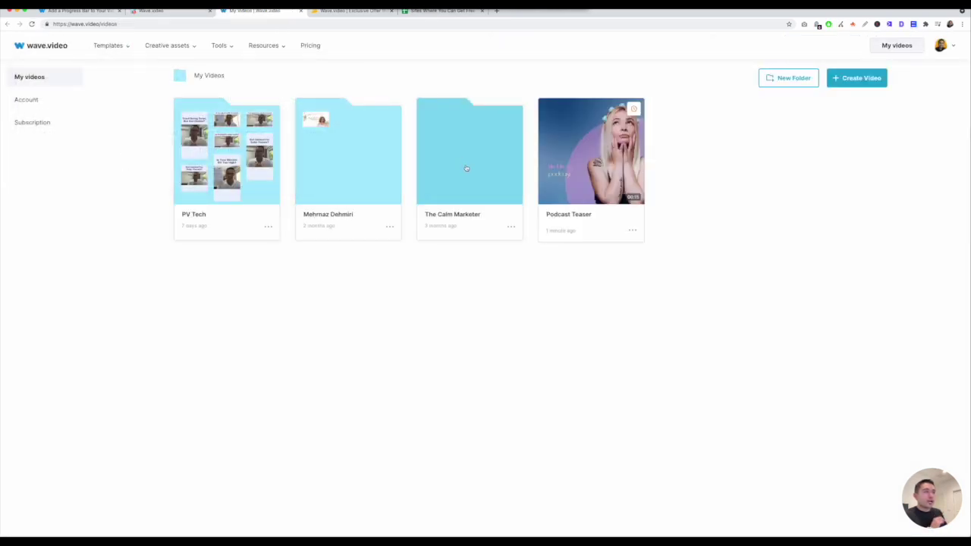
left_click(461, 164)
left_click(375, 157)
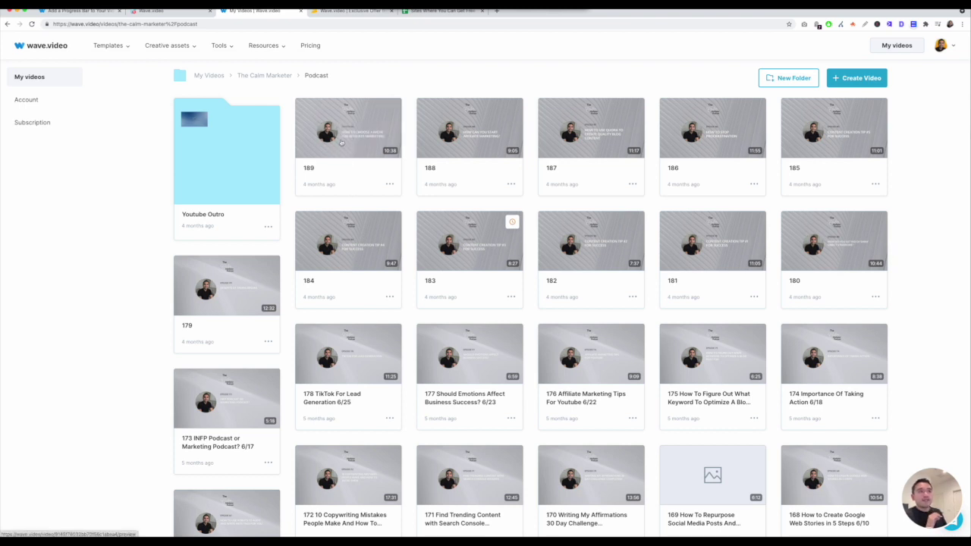
left_click(341, 142)
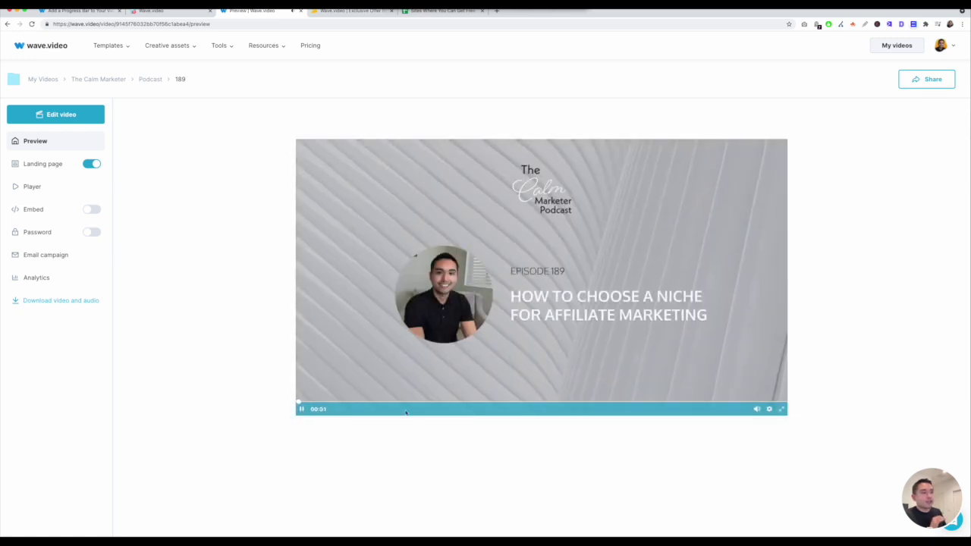
Preview podcast video 189 at several points and return to its opening title
mouse_move(757, 410)
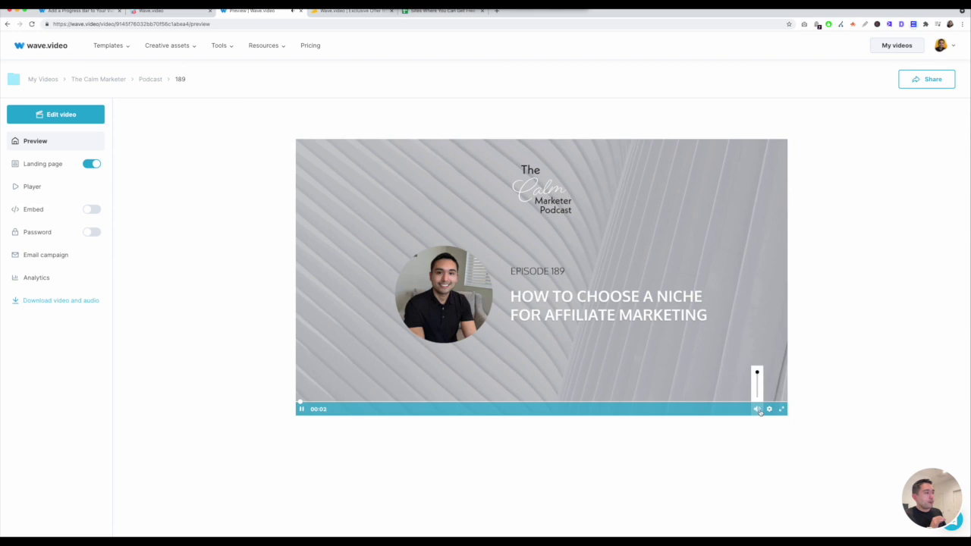
left_click(408, 402)
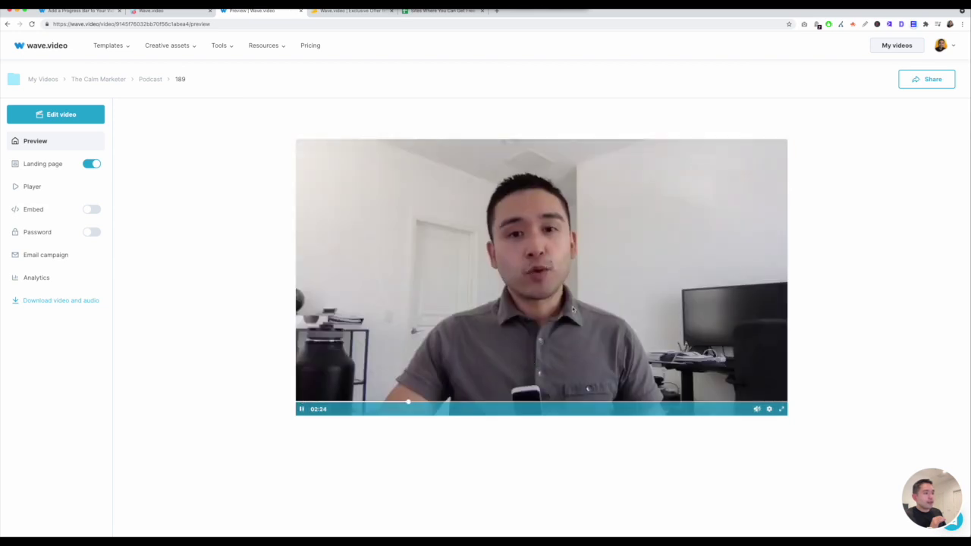
left_click(531, 403)
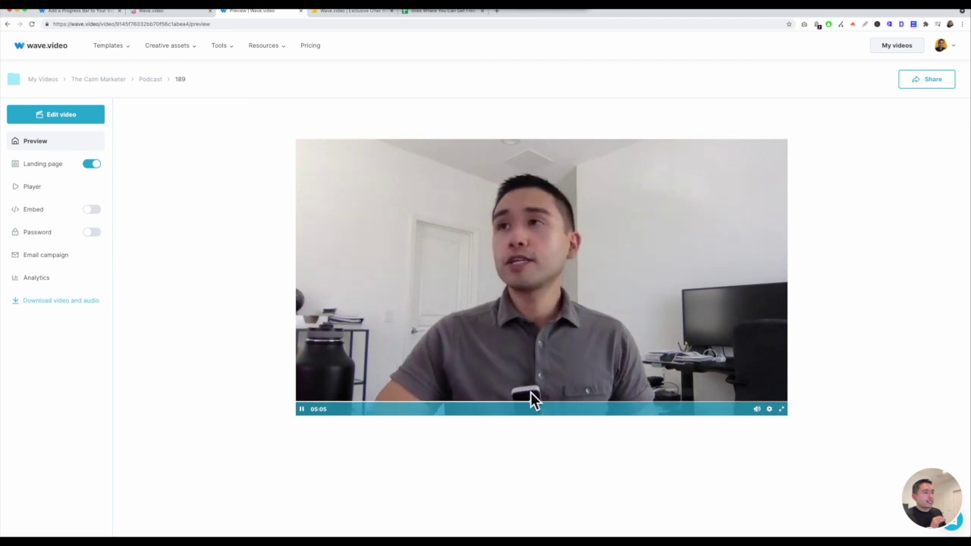
left_click(322, 402)
left_click(309, 404)
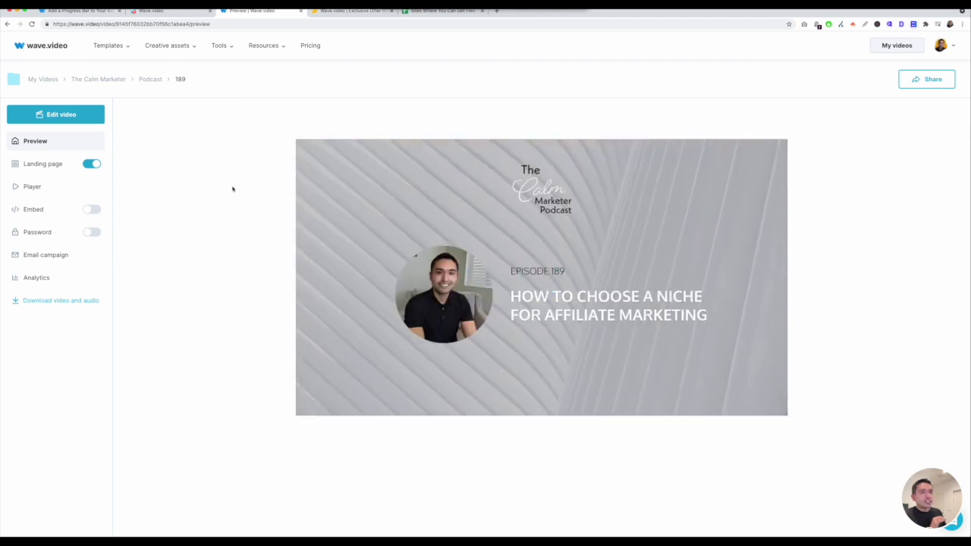
Open the video's landing page settings and enter "Headline" as the headline and "Body Text" as the body text
left_click(47, 165)
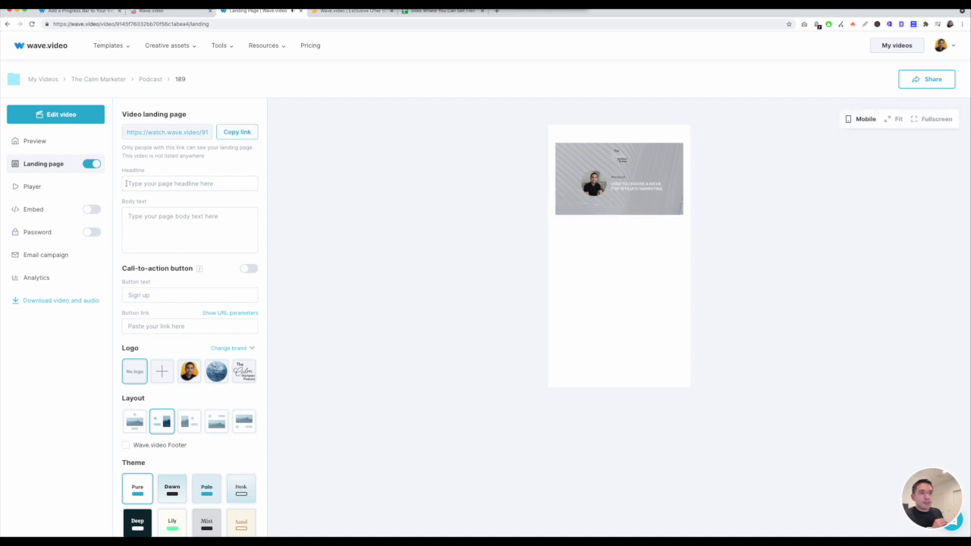
left_click(147, 184)
type("Headline")
key("Tab")
type("Bo")
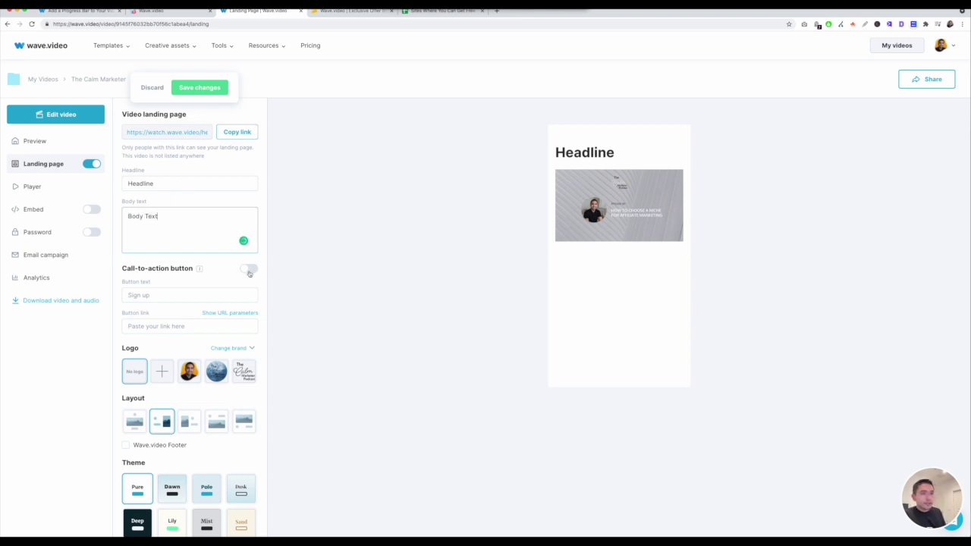
Enable the landing page's call-to-action button and set its link to leadtagger.com
left_click(249, 270)
left_click(167, 327)
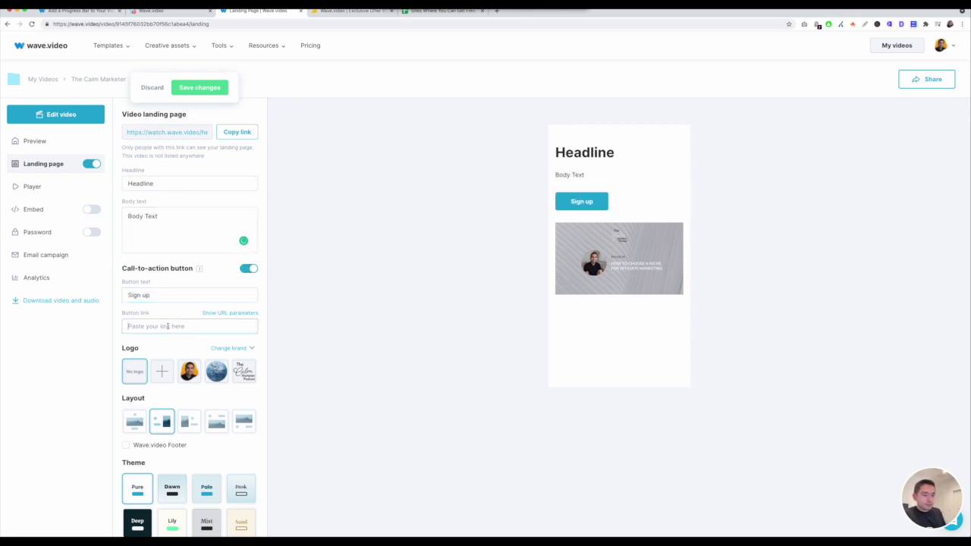
type("leadtagger.com")
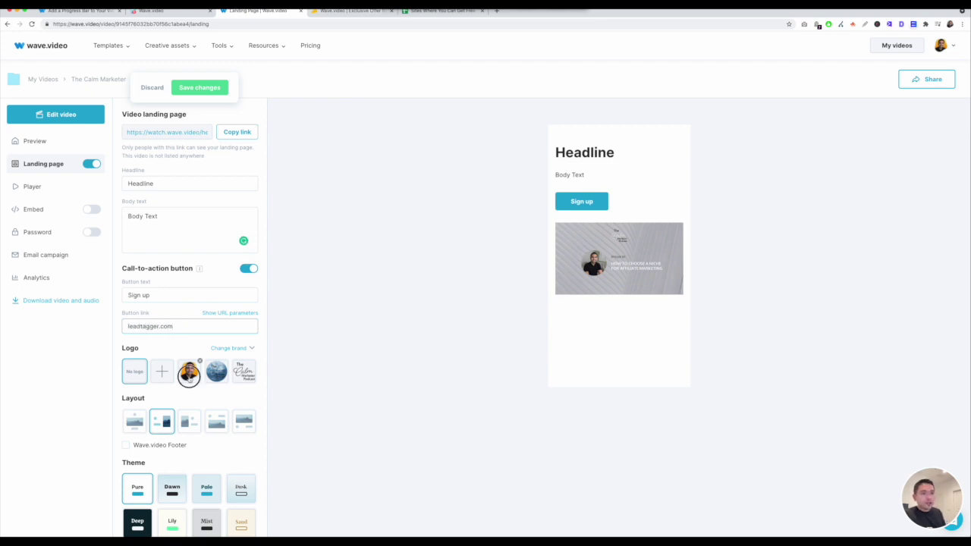
Add the portrait photo with the orange background as the landing page logo and choose the layout with the video above the text
left_click(189, 375)
scroll(190, 377, "down", 1)
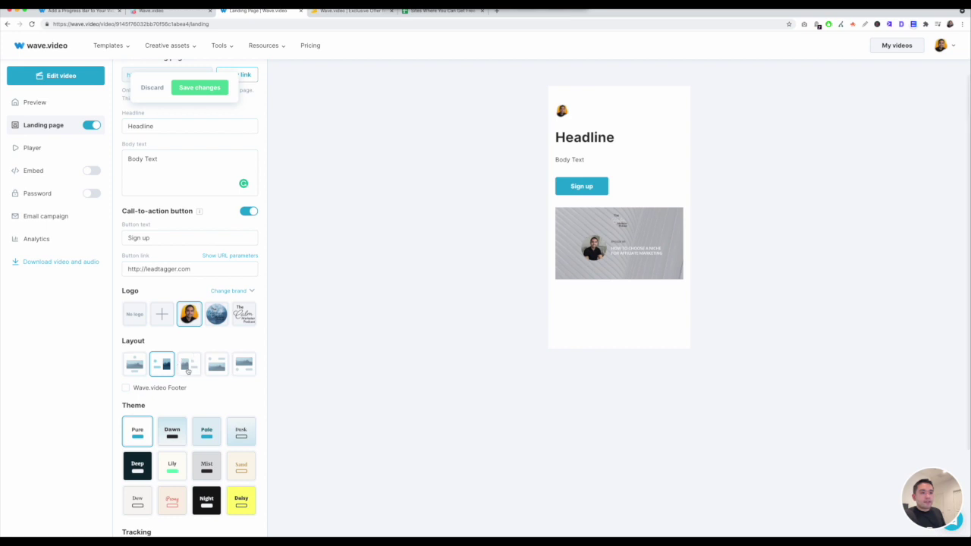
left_click(242, 369)
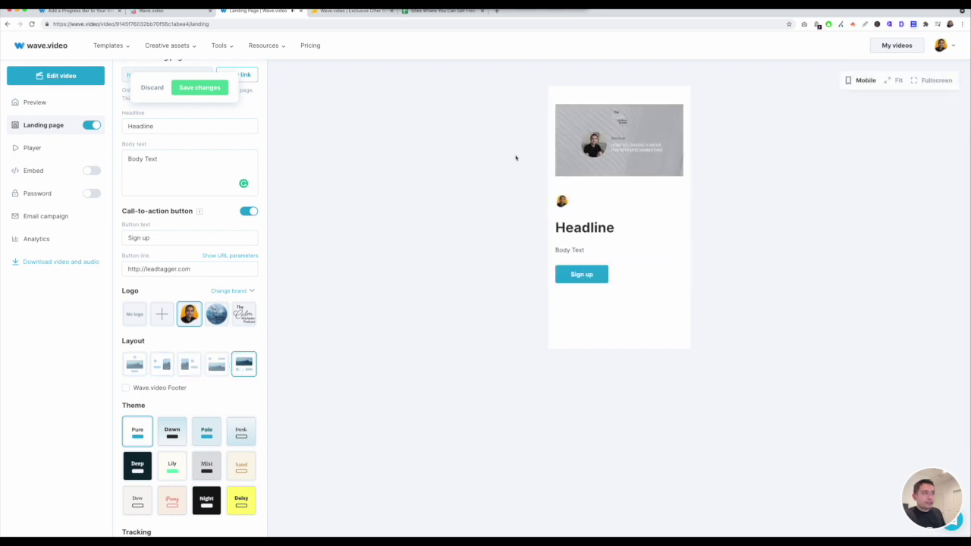
Try several landing page themes, including Dawn and Polo, and settle on the yellow Daisy theme
scroll(174, 357, "down", 2)
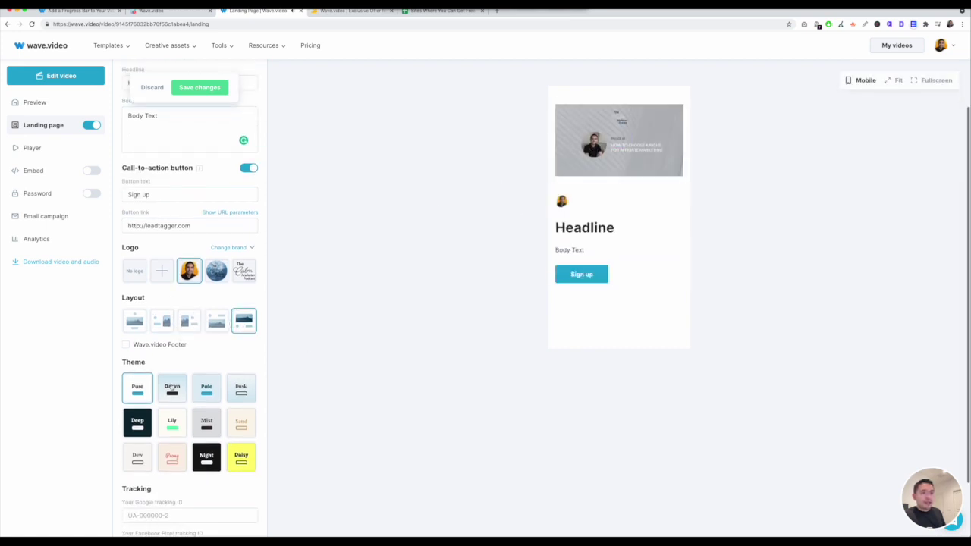
left_click(174, 362)
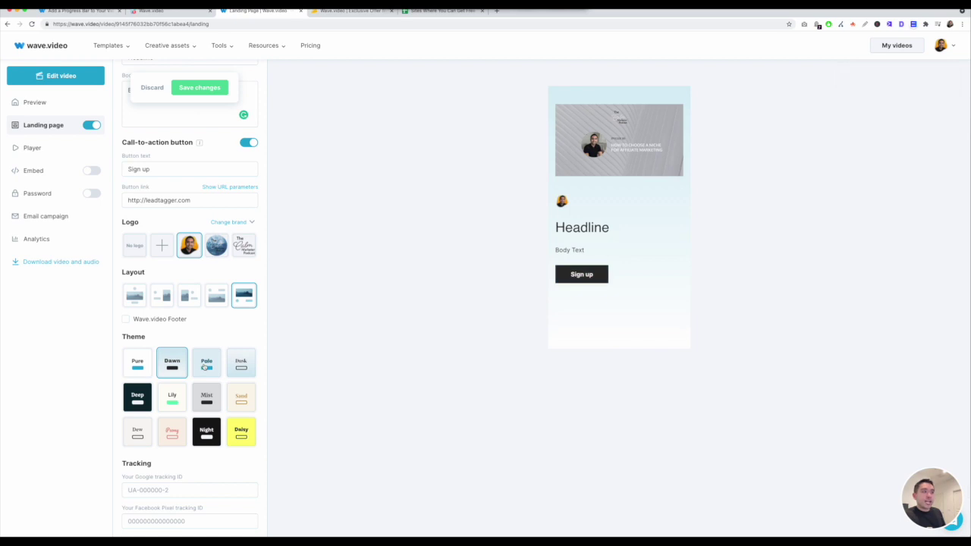
left_click(204, 367)
left_click(240, 367)
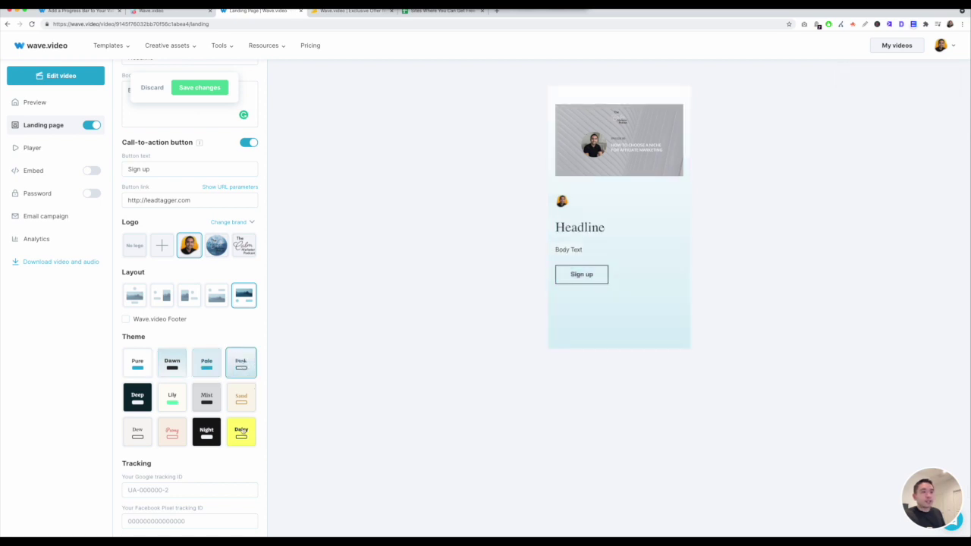
left_click(241, 431)
left_click(172, 438)
left_click(147, 440)
left_click(241, 437)
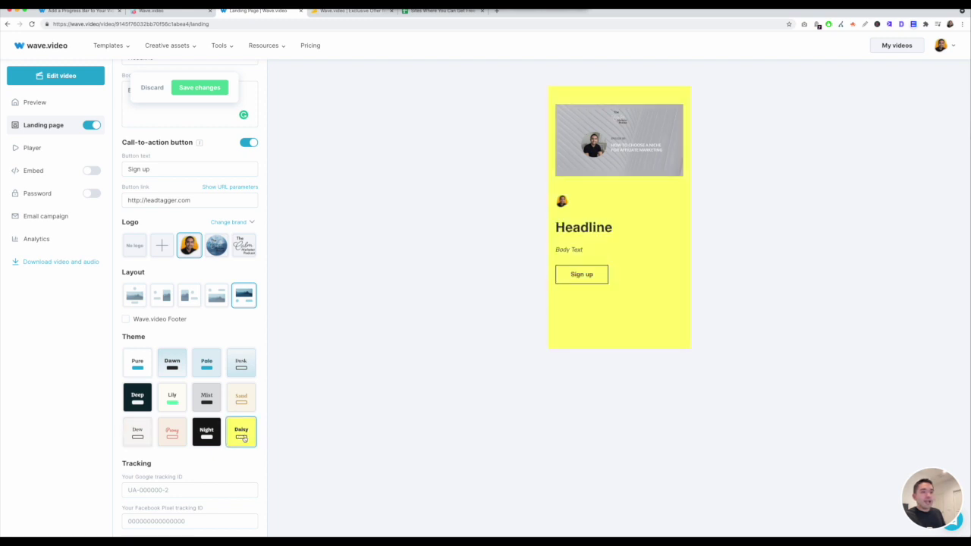
Save the landing page changes and copy the landing page link
scroll(241, 437, "down", 1)
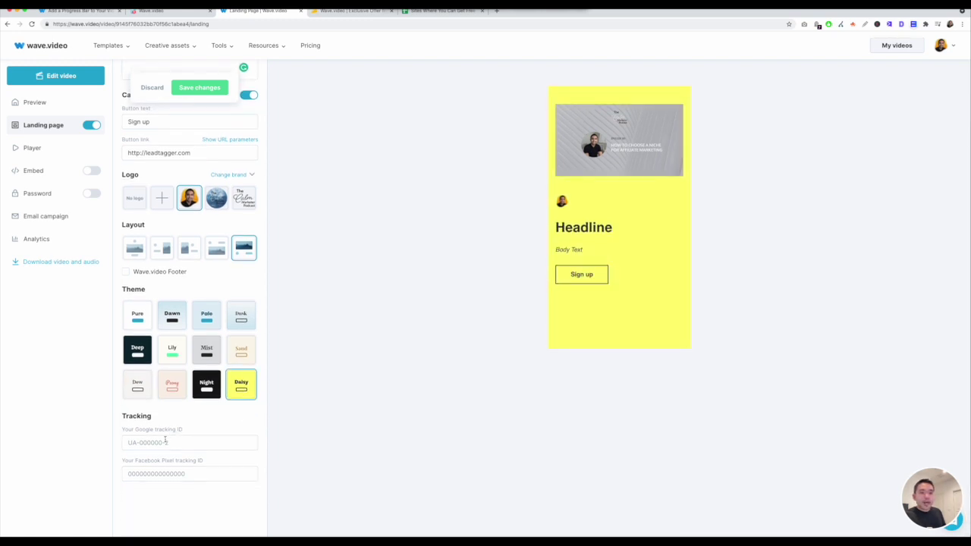
scroll(211, 458, "up", 5)
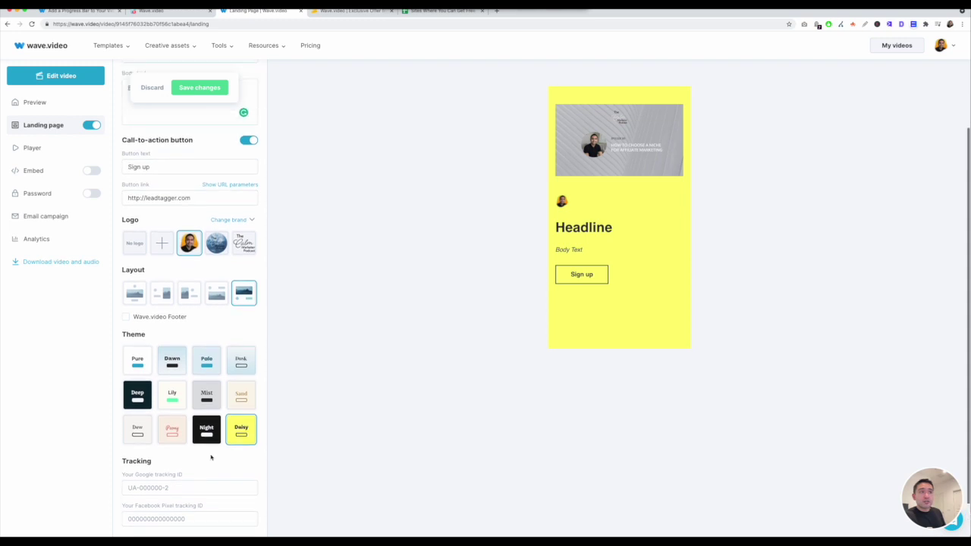
mouse_move(480, 319)
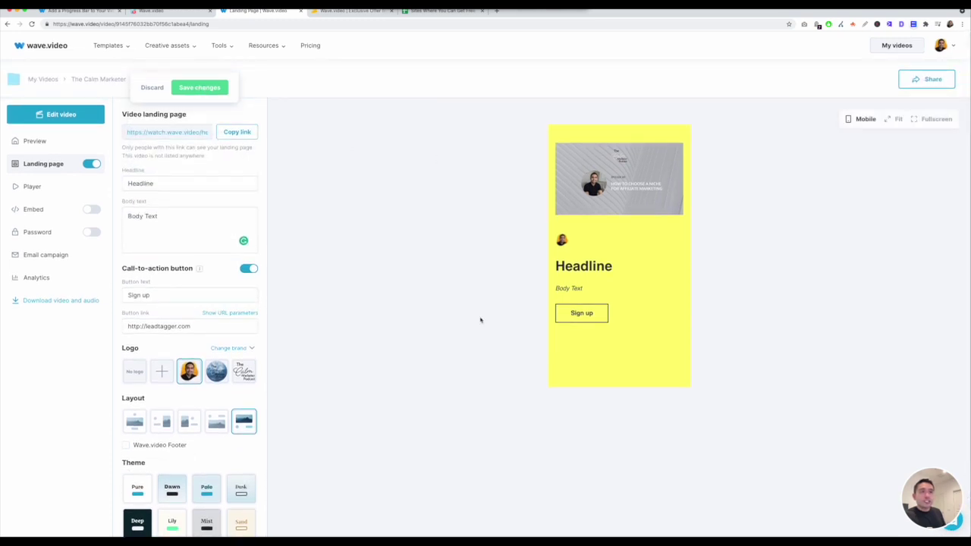
left_click(200, 87)
left_click(234, 131)
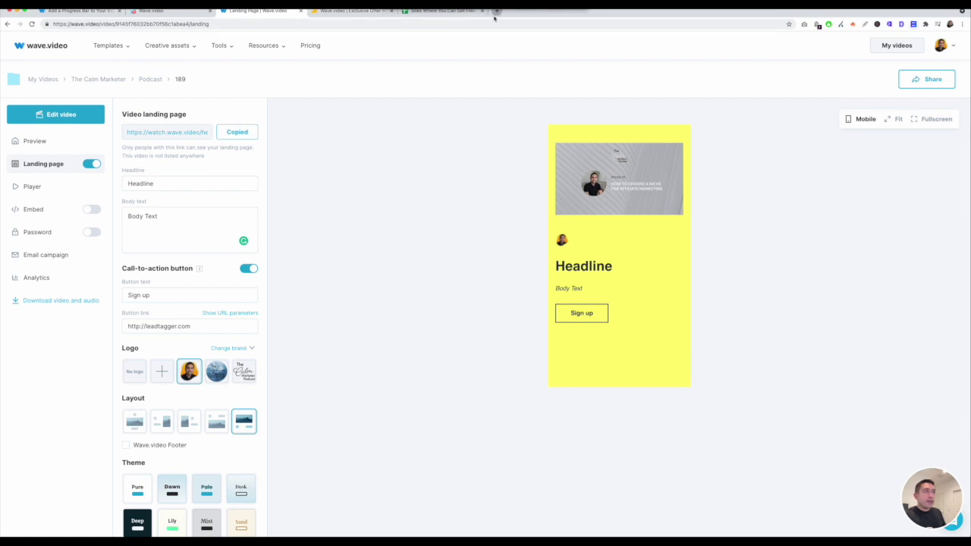
Open the copied landing page link in a new browser tab and pause its video
left_click(496, 11)
key("ctrl+v")
key("Return")
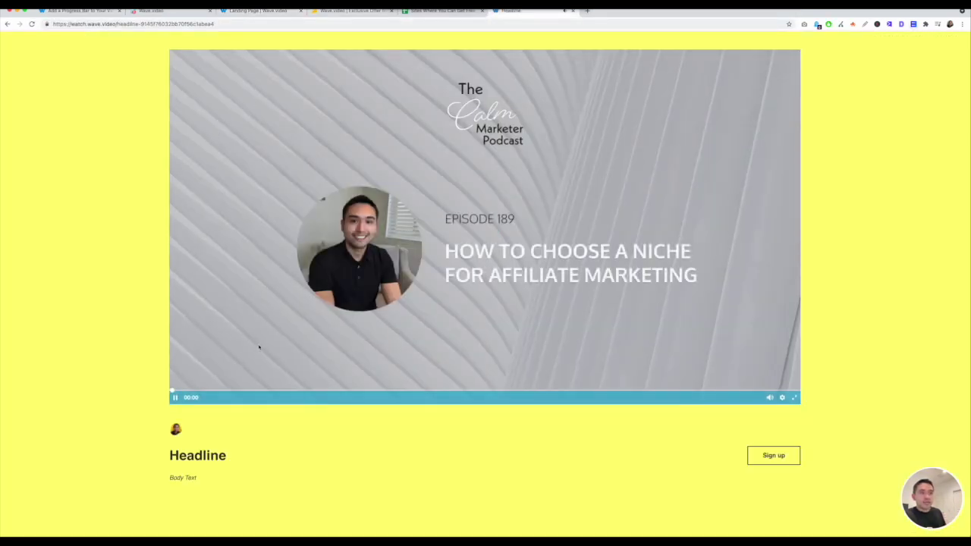
left_click(175, 397)
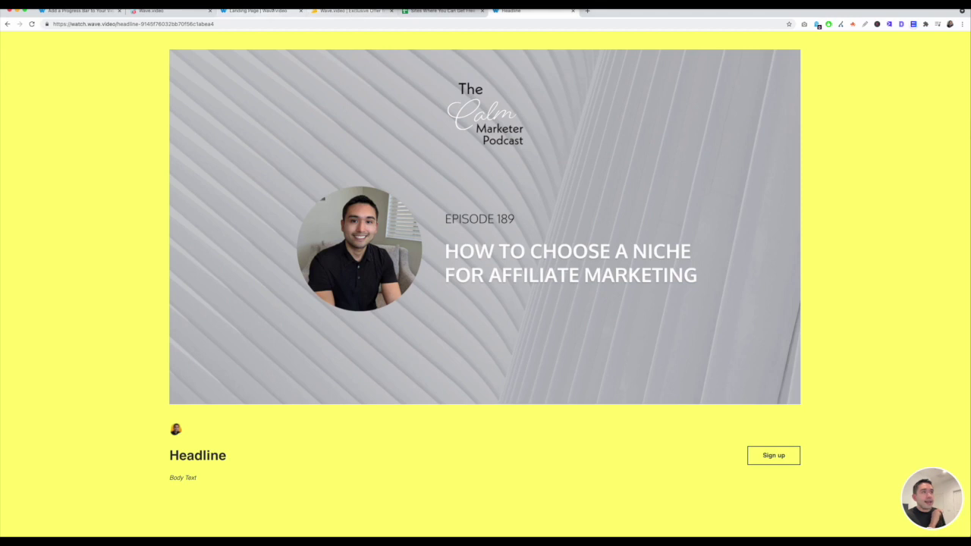
Return to the video's hosting settings and change the player color to red, #D22020
left_click(251, 12)
left_click(39, 189)
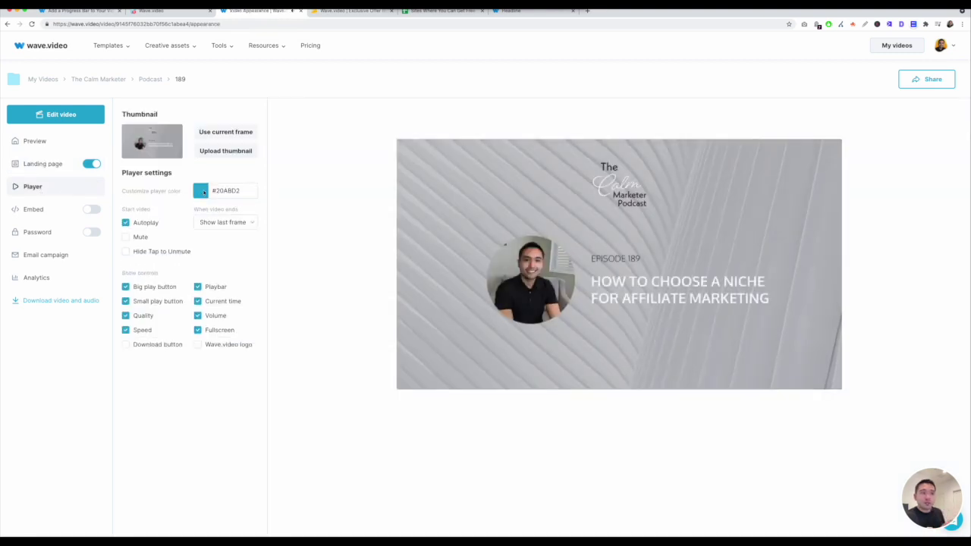
left_click(228, 190)
left_click(202, 191)
left_click(178, 192)
left_click(258, 199)
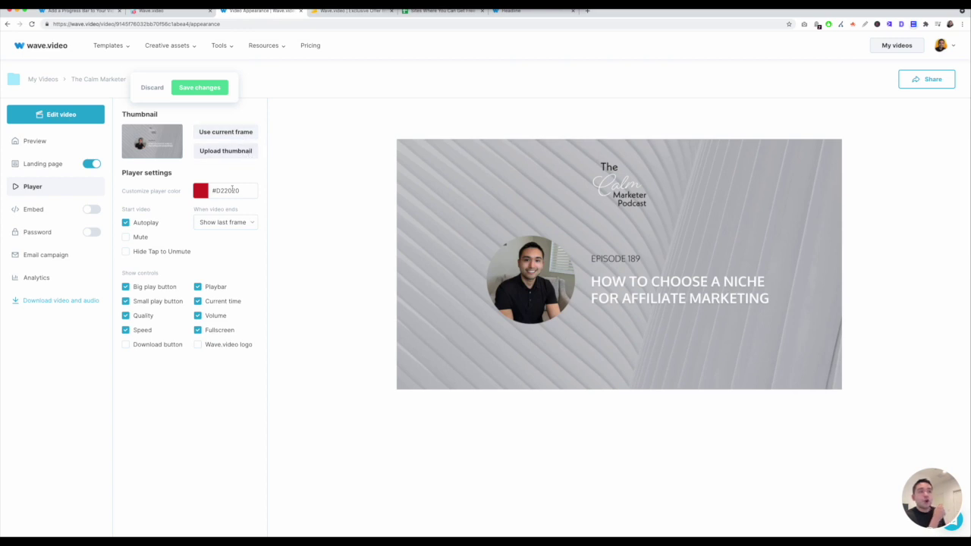
Turn off Autoplay, try the Mute and Hide Tap to Unmute options, and keep Show last frame for when the video ends
left_click(127, 225)
left_click(126, 237)
left_click(126, 252)
left_click(126, 252)
left_click(128, 237)
left_click(222, 226)
left_click(247, 218)
Try hiding and restoring the big play button, small play button, quality and speed controls on the player
left_click(126, 286)
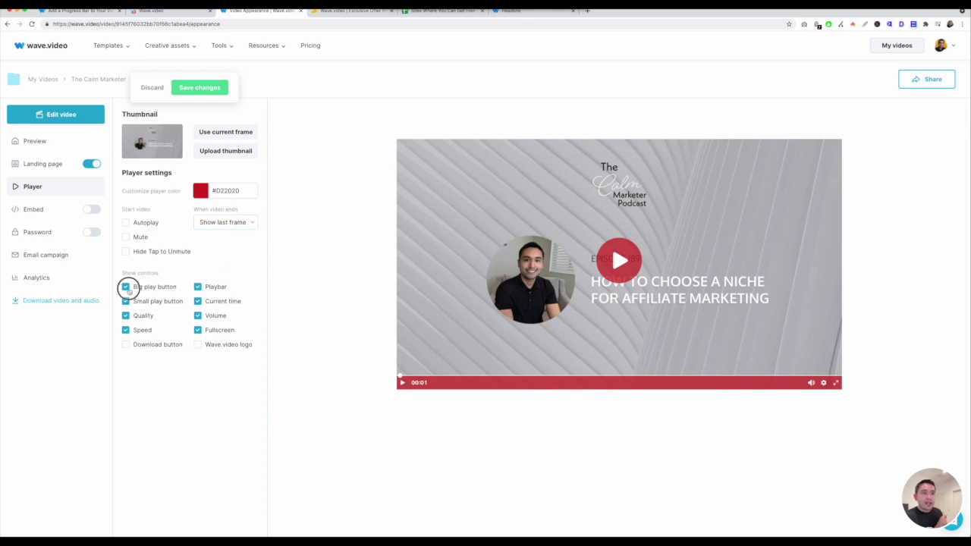
left_click(126, 301)
left_click(126, 287)
left_click(126, 301)
left_click(125, 315)
left_click(126, 330)
left_click(126, 316)
left_click(126, 330)
Try switching the fullscreen, volume and download button controls, restoring each to its original setting
left_click(198, 330)
left_click(198, 316)
left_click(198, 330)
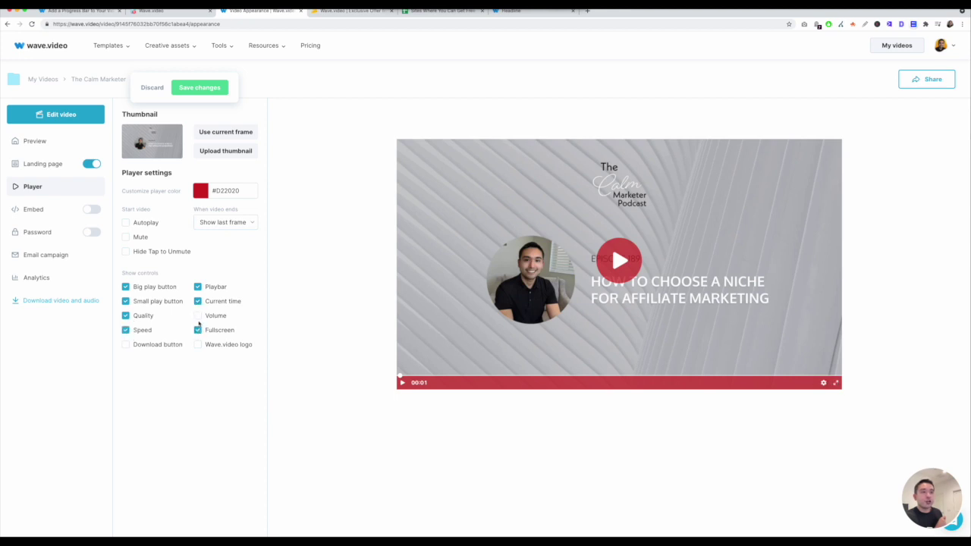
left_click(198, 316)
left_click(127, 345)
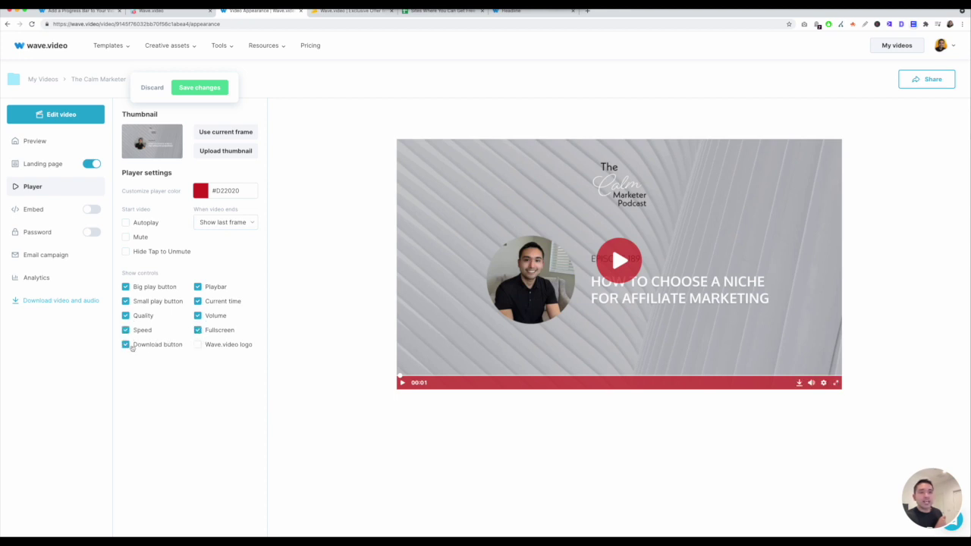
left_click(126, 345)
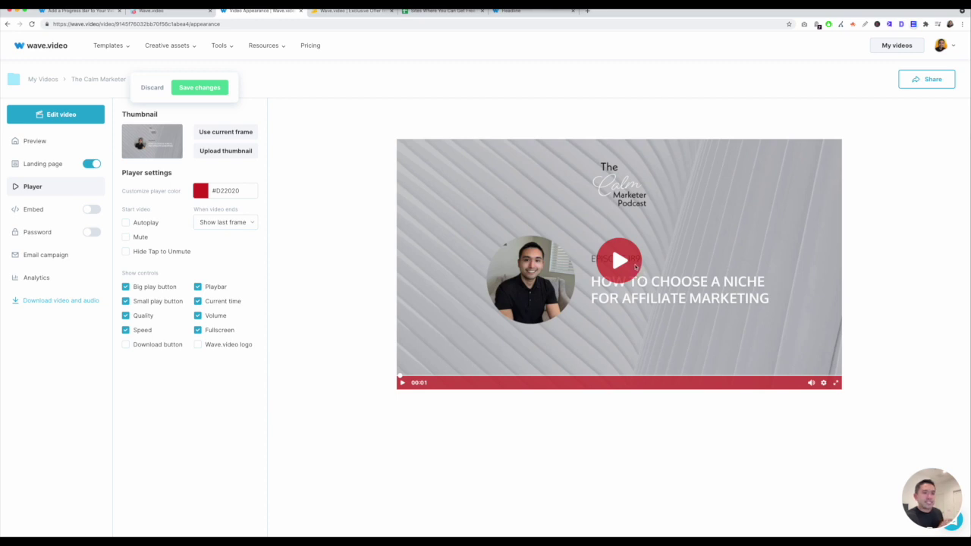
Save the player changes while switching to the embed settings, and enable password protection for viewing the video
left_click(46, 212)
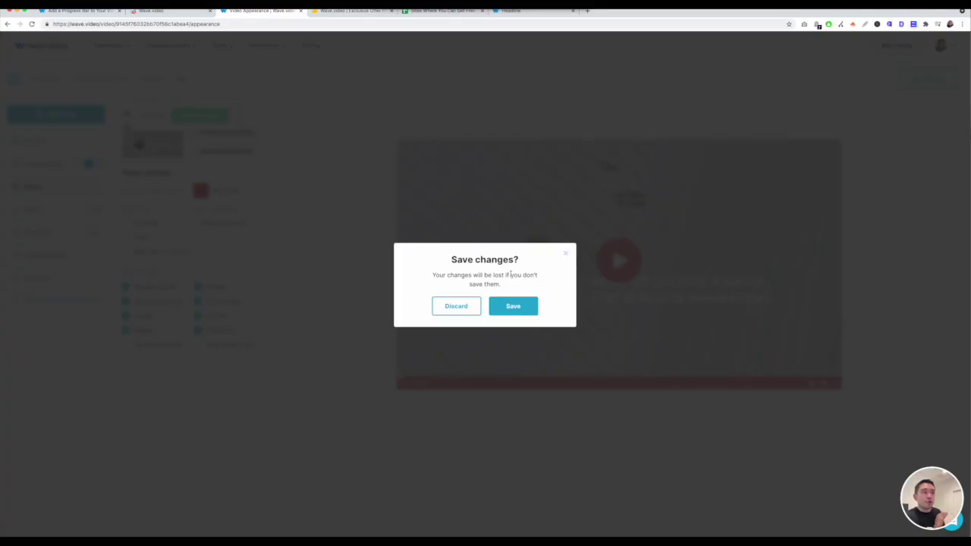
left_click(491, 305)
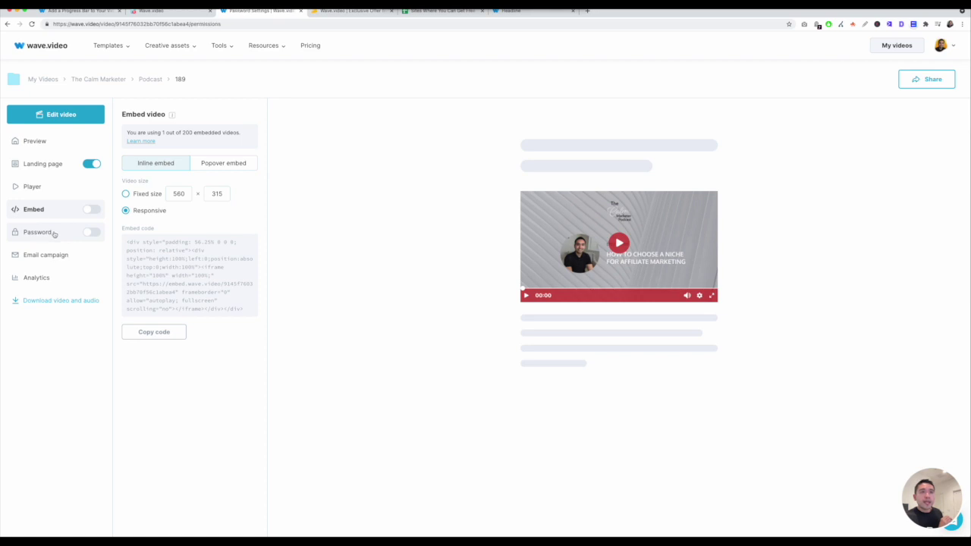
left_click(54, 233)
left_click(85, 231)
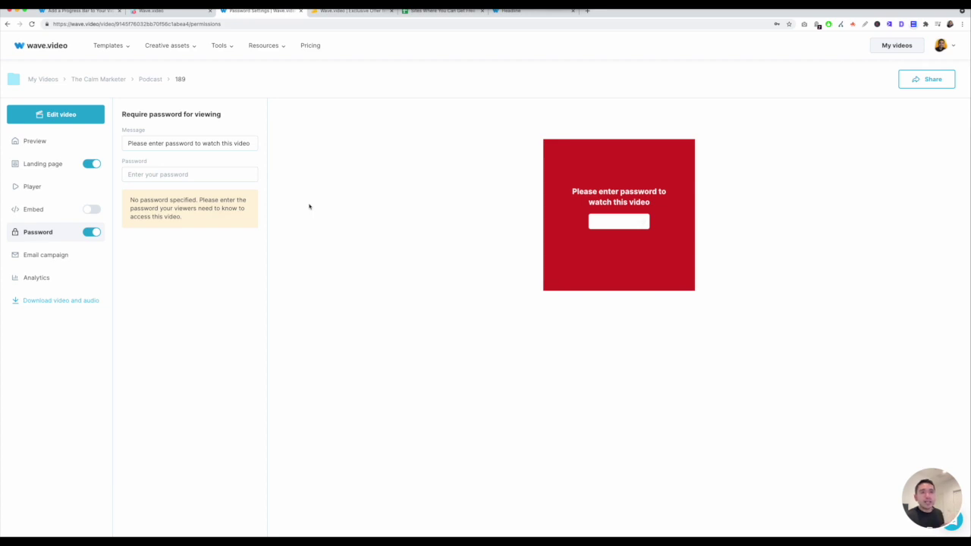
Review the video's email campaign options and its analytics, including the available time periods
left_click(69, 256)
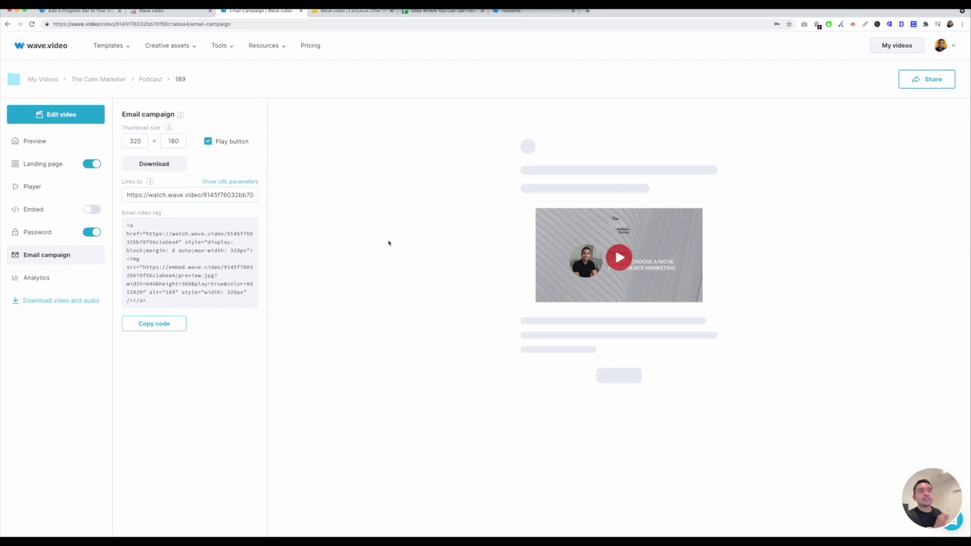
left_click(65, 279)
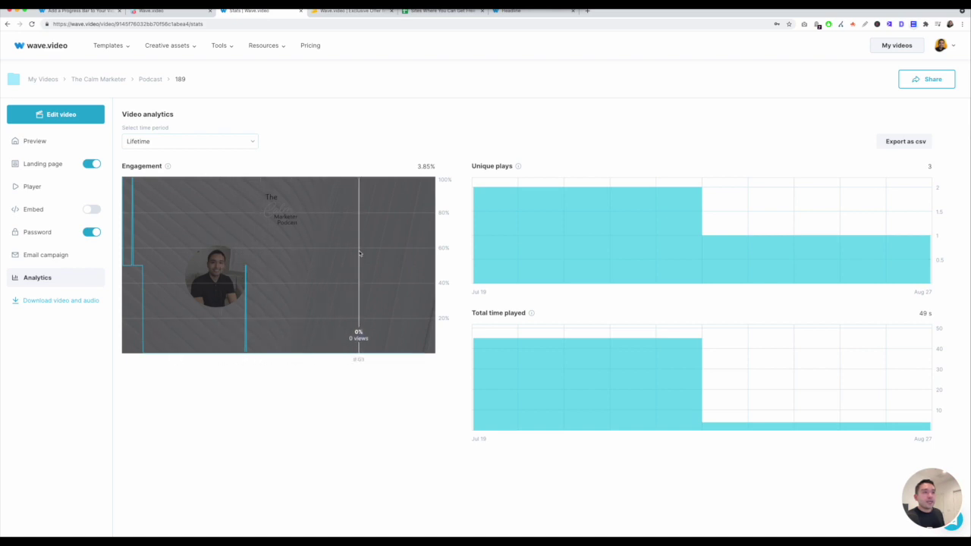
left_click(225, 140)
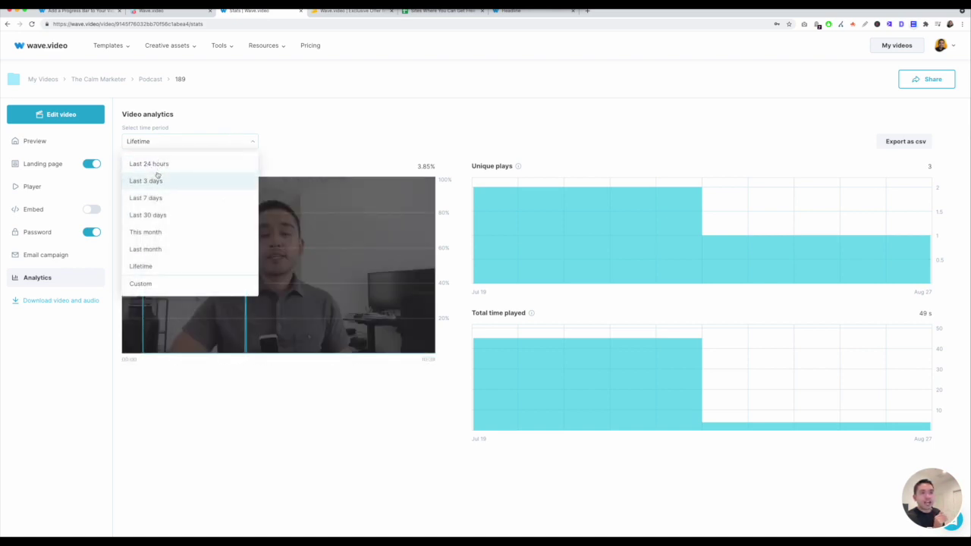
left_click(342, 156)
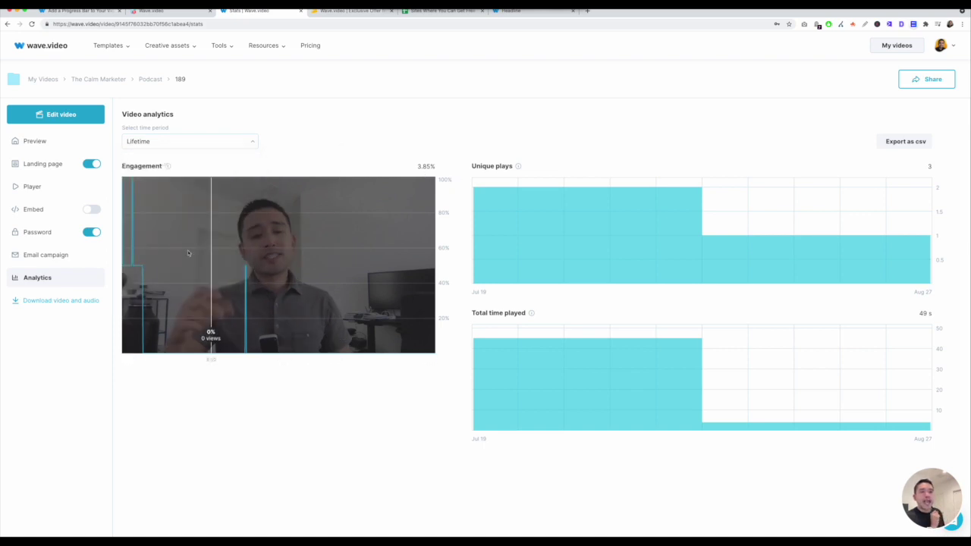
Return to the video preview and view the options for sharing the video page
left_click(34, 142)
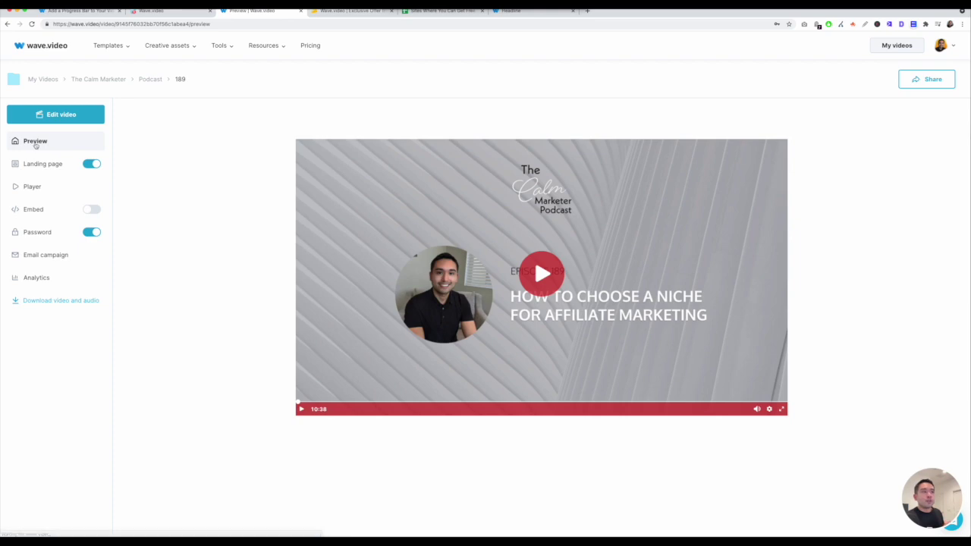
left_click(933, 81)
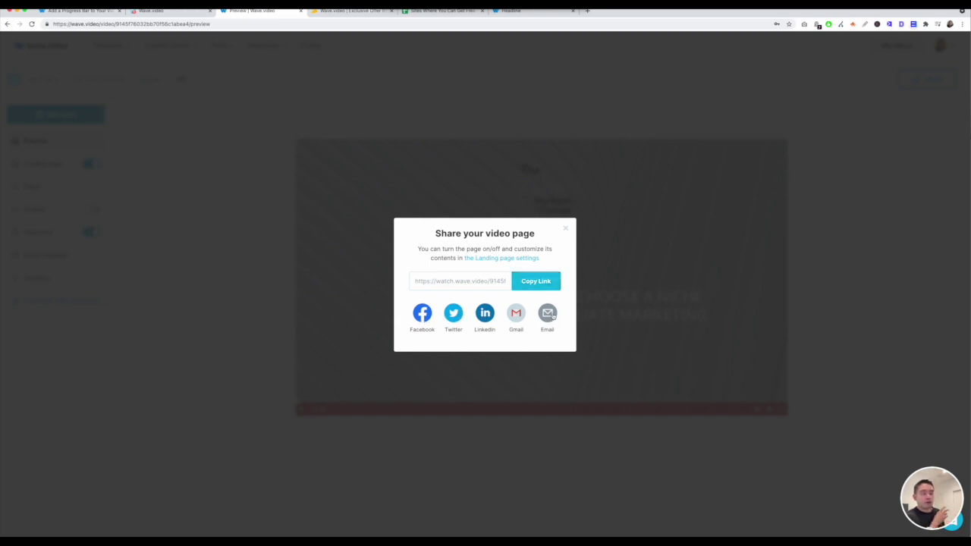
left_click(564, 230)
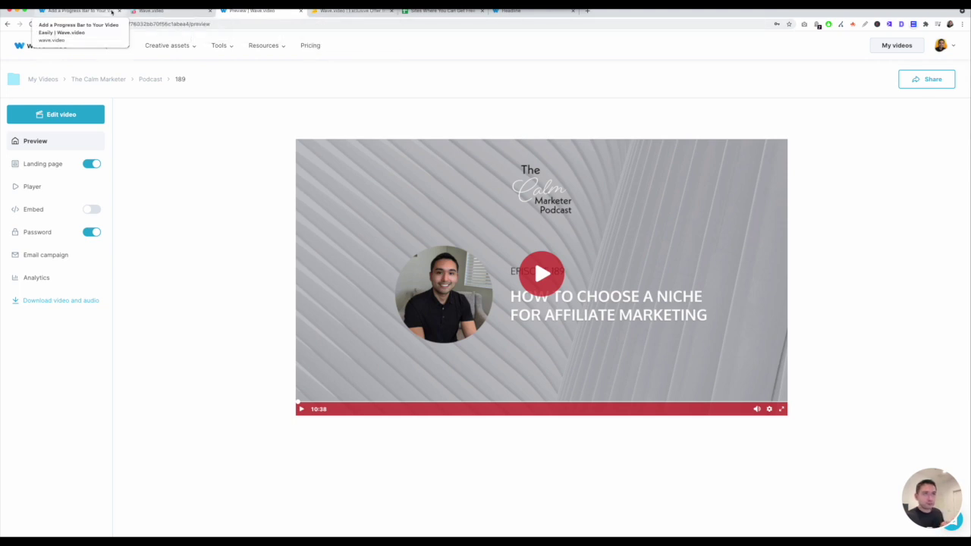
Open the Wave.video pricing page and compare the features and prices of the Free, Creator and Business plans
left_click(40, 48)
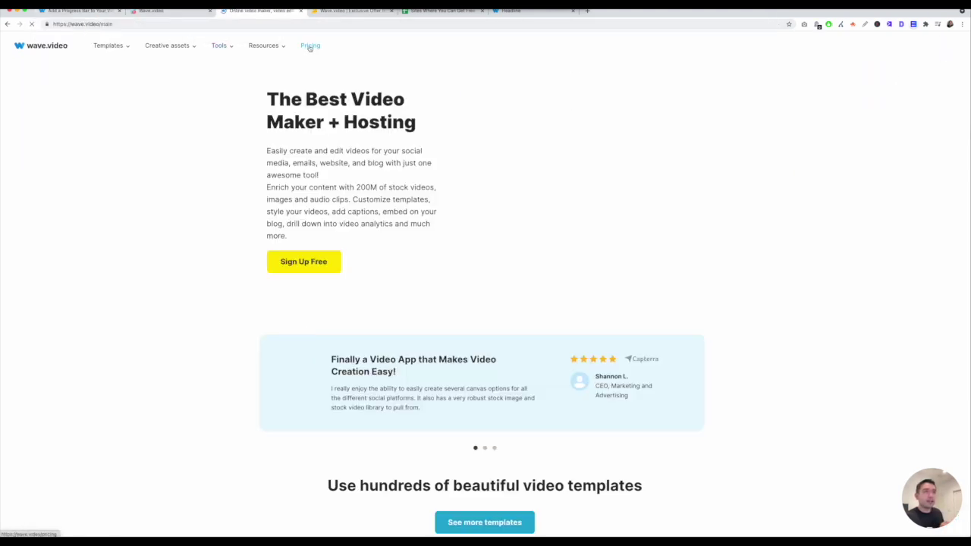
left_click(310, 46)
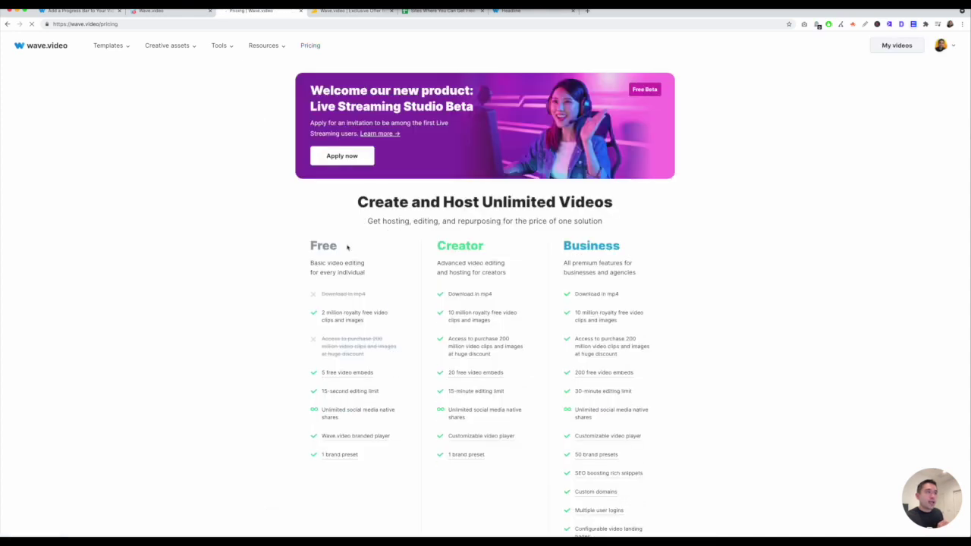
scroll(334, 425, "down", 1)
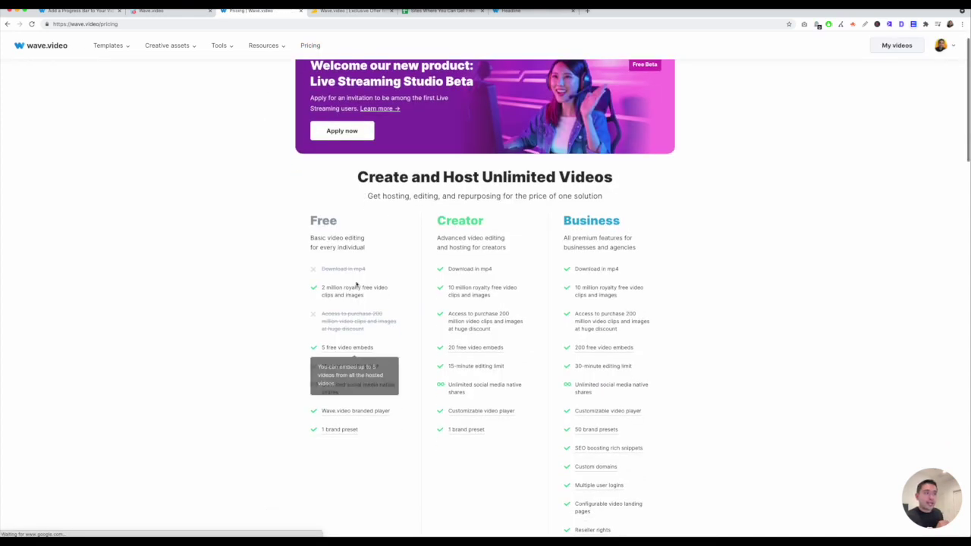
scroll(350, 279, "down", 1)
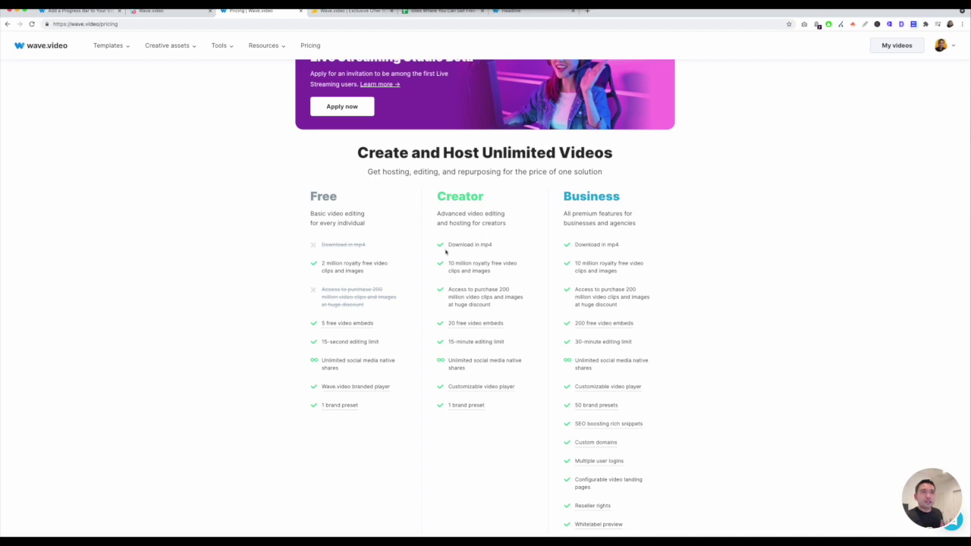
scroll(456, 194, "down", 1)
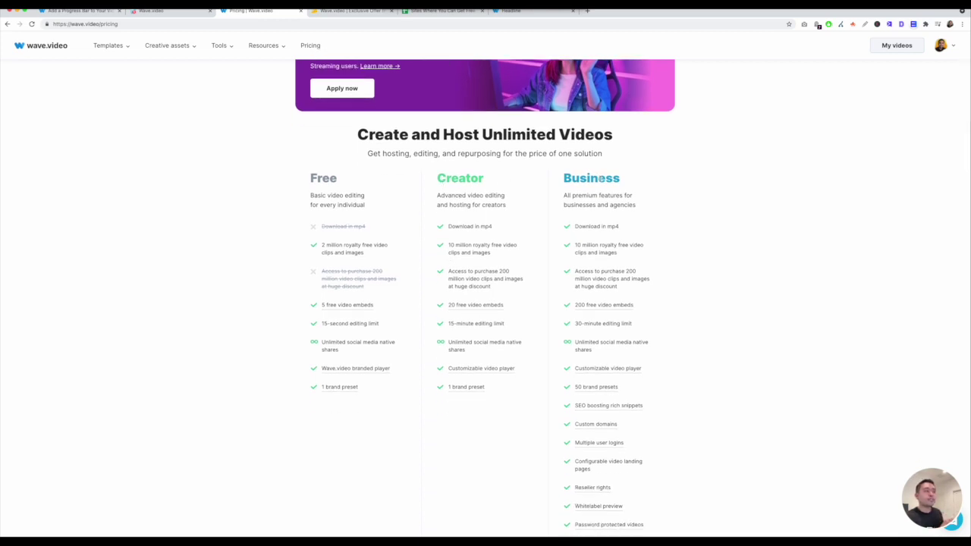
scroll(531, 197, "down", 4)
scroll(496, 201, "up", 2)
scroll(485, 212, "down", 5)
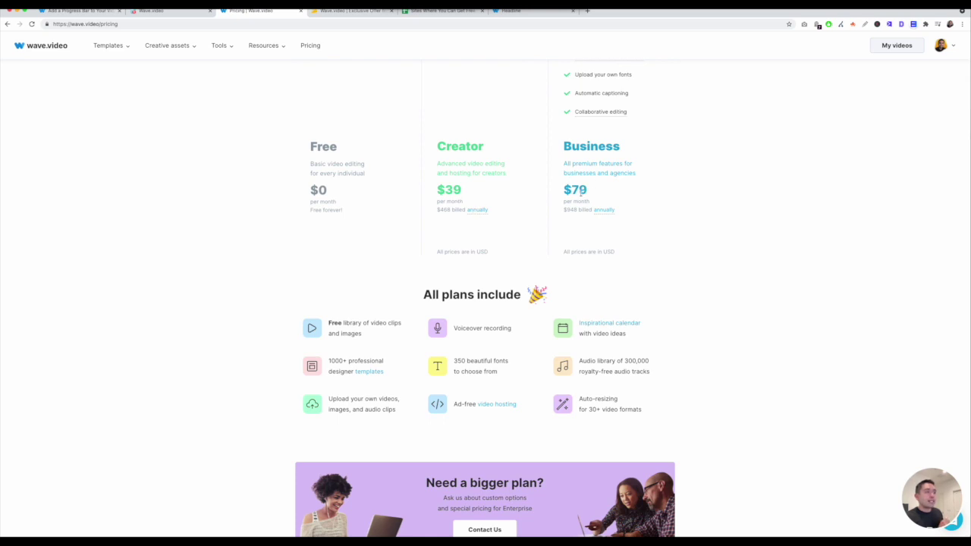
scroll(600, 214, "up", 7)
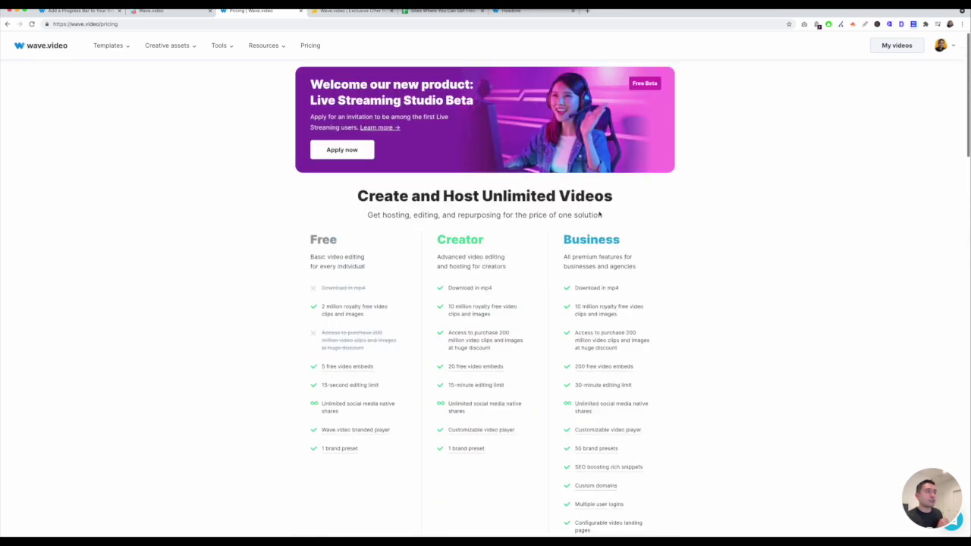
scroll(600, 215, "down", 8)
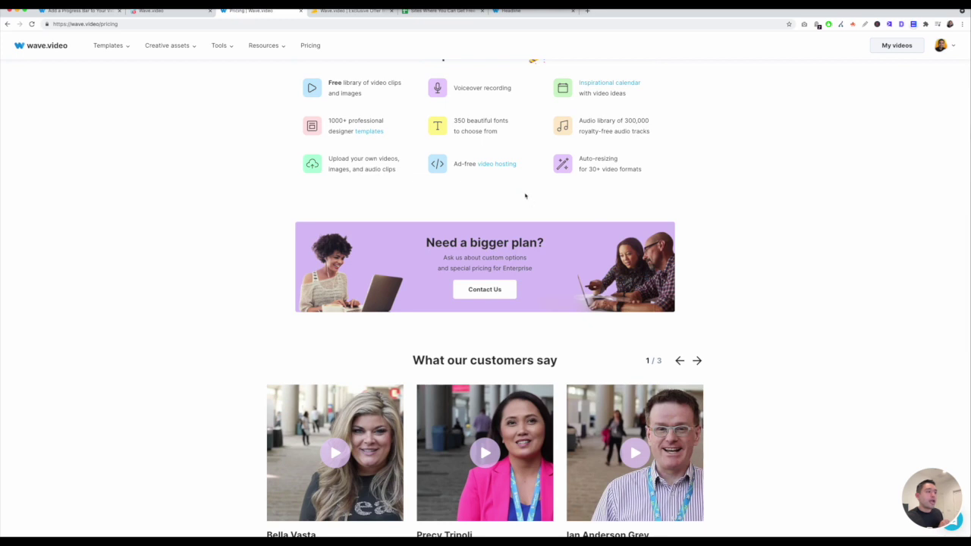
scroll(490, 208, "up", 4)
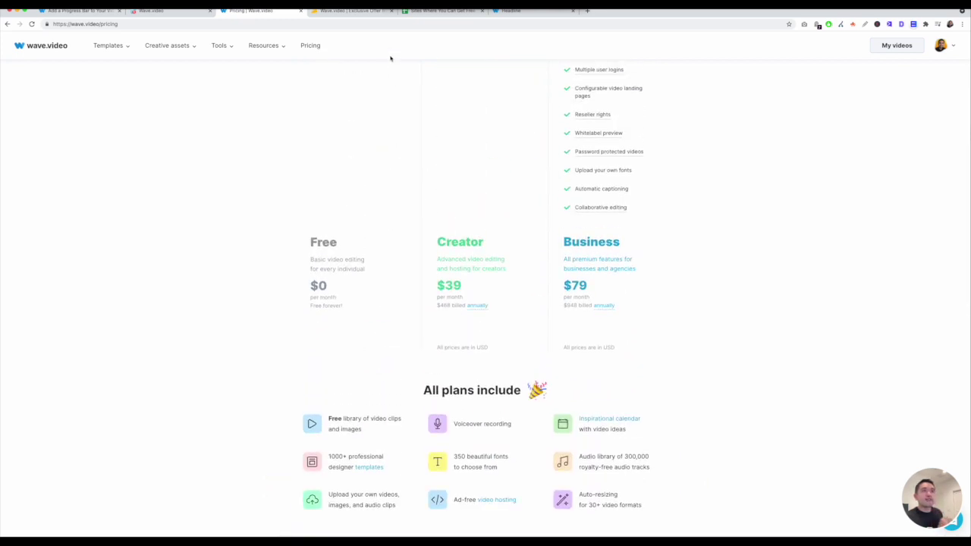
Switch to the AppSumo deal page and compare the Wave.video Creator and Business plan offers bundled with Animatron Studio
left_click(362, 13)
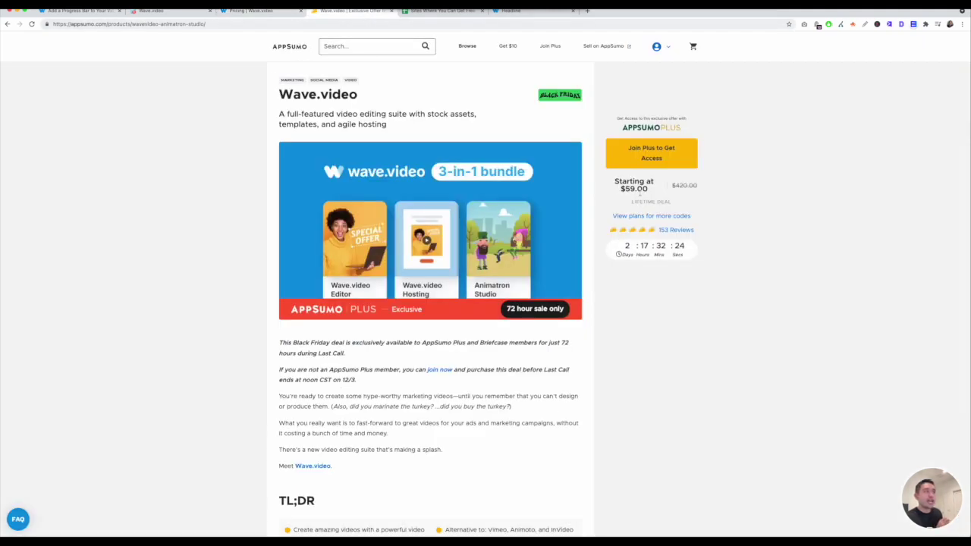
left_click(660, 219)
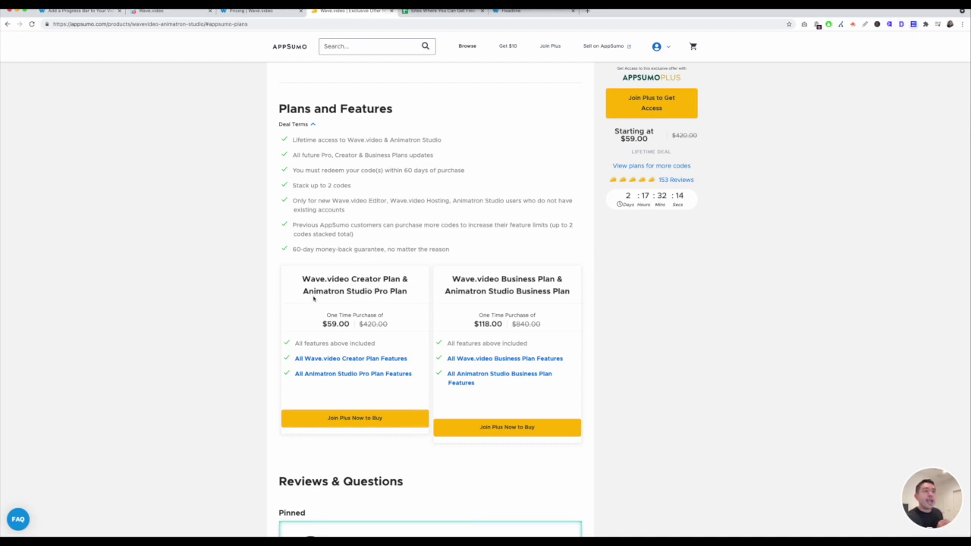
left_click_drag(406, 293, 299, 295)
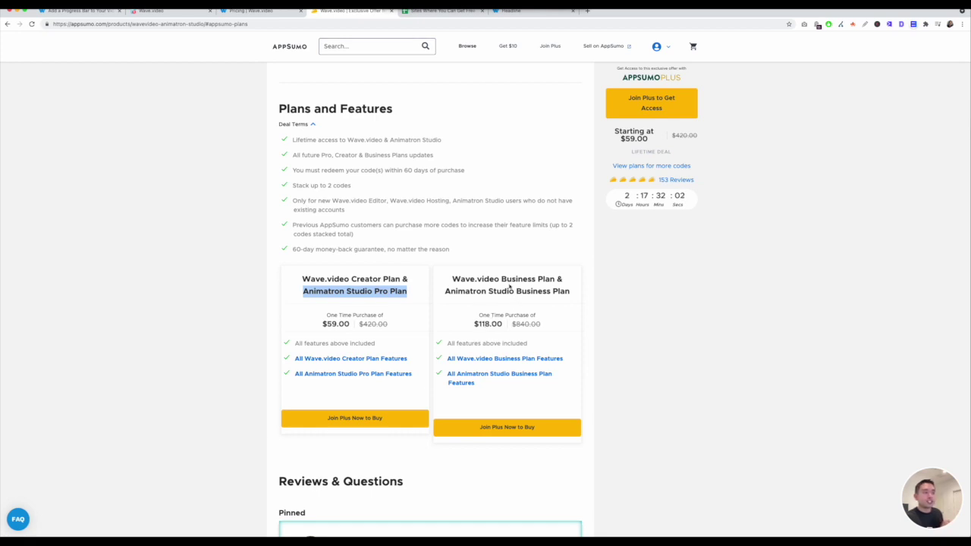
left_click_drag(501, 279, 563, 278)
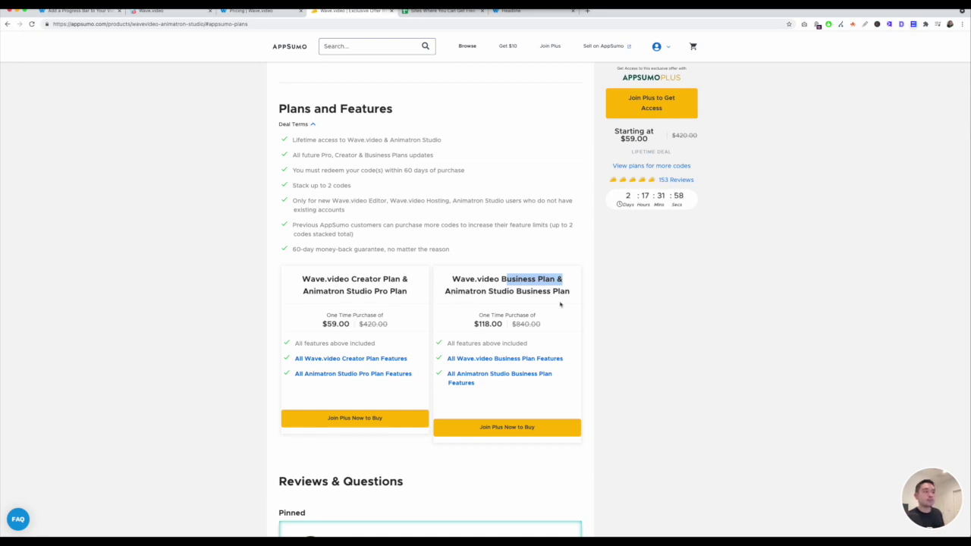
Review the one-time purchase price of the Wave.video Business Plan & Animatron Studio Business Plan bundle
scroll(553, 302, "down", 1)
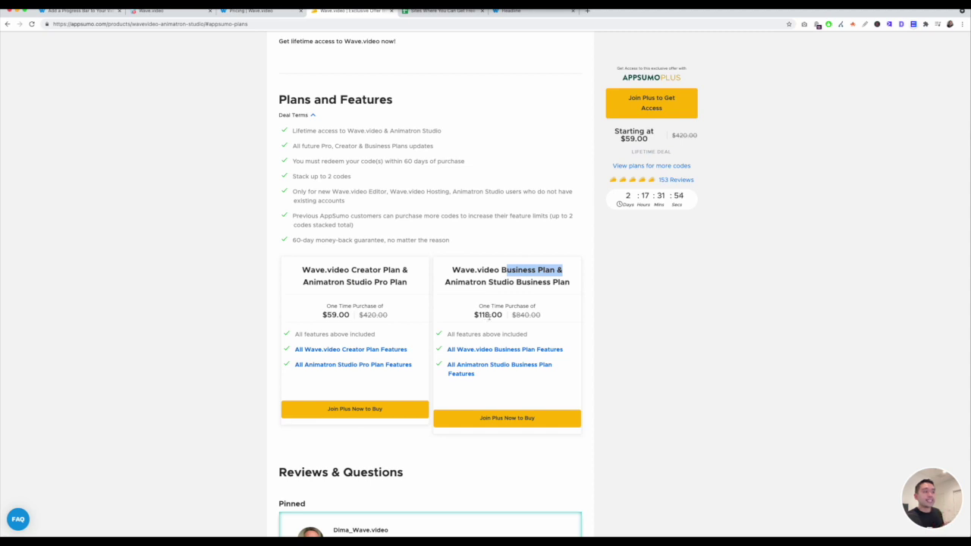
scroll(497, 334, "down", 3)
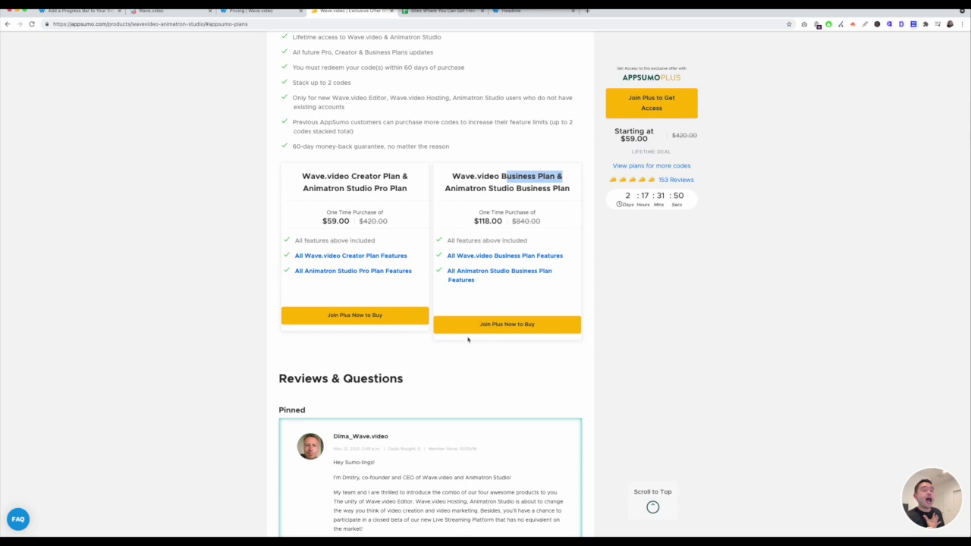
double_click(489, 220)
scroll(518, 276, "up", 3)
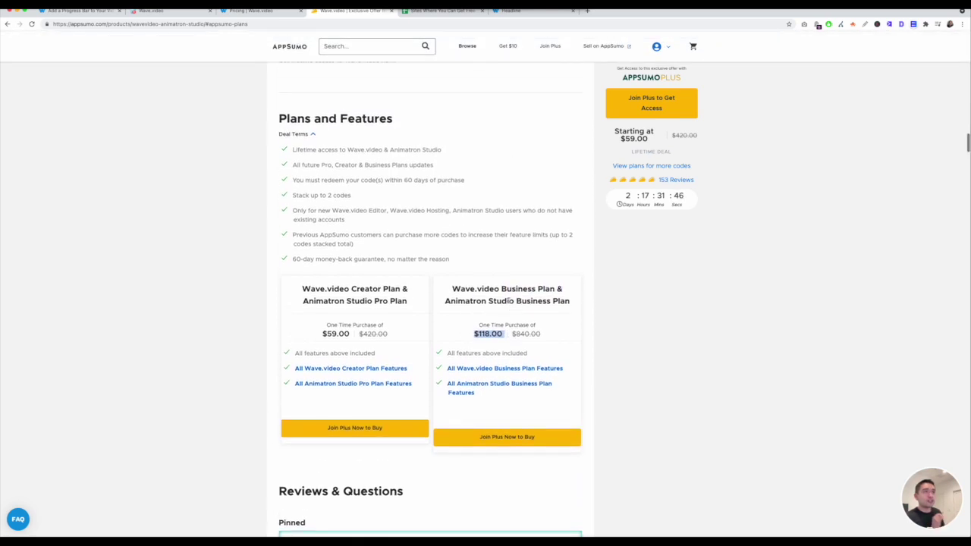
Compare the plan features and subscription prices on the Wave.video pricing page, and return to the AppSumo deal
left_click(273, 11)
scroll(633, 202, "up", 5)
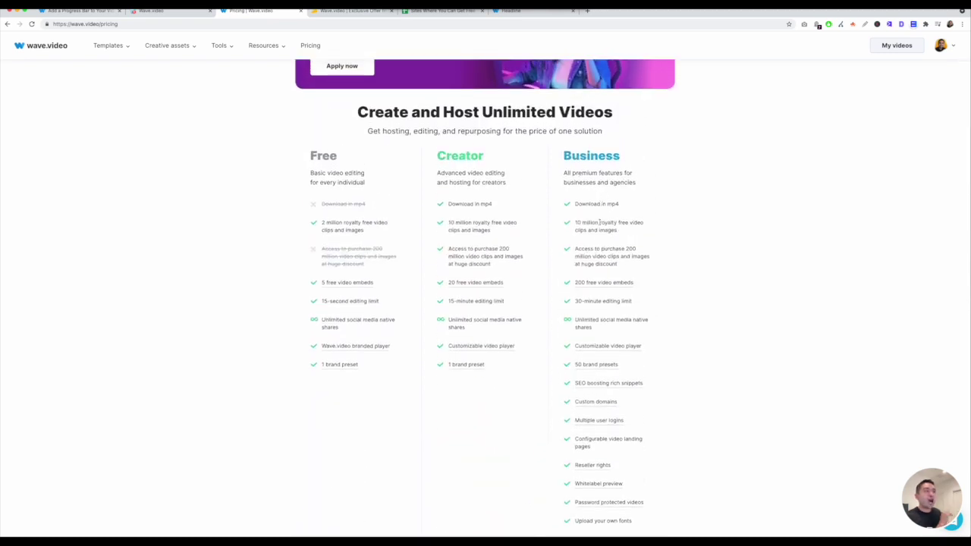
scroll(616, 262, "down", 5)
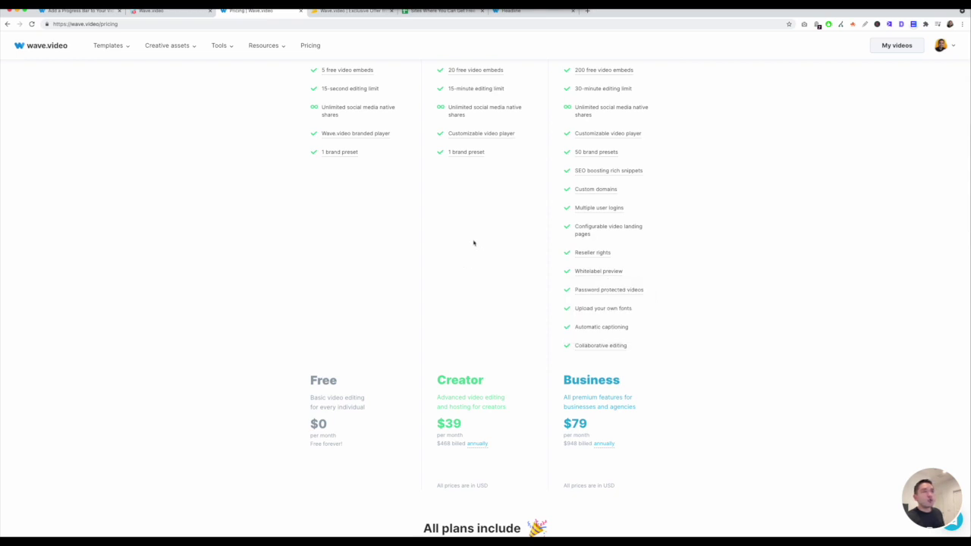
left_click(370, 12)
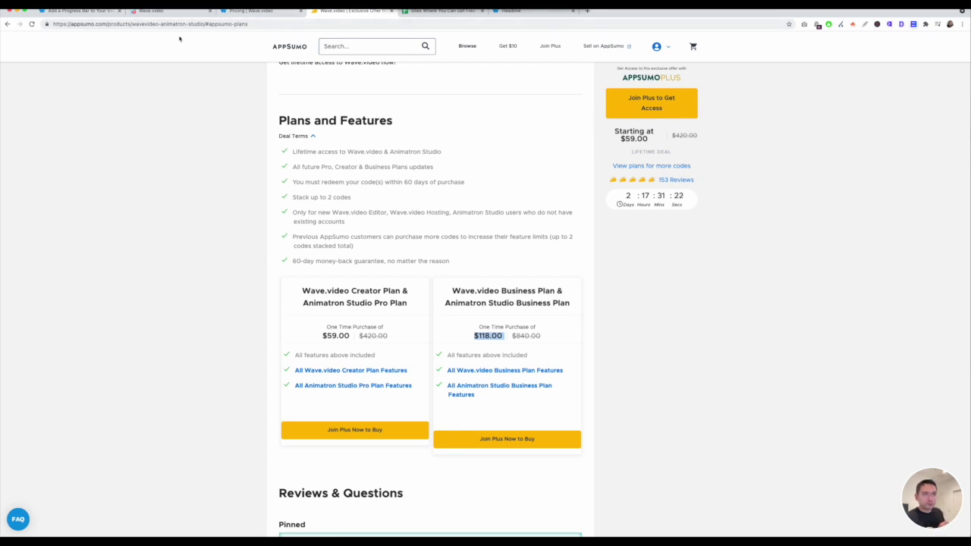
Open the Podcast Teaser project from My Videos in the Wave.video editor
left_click(95, 11)
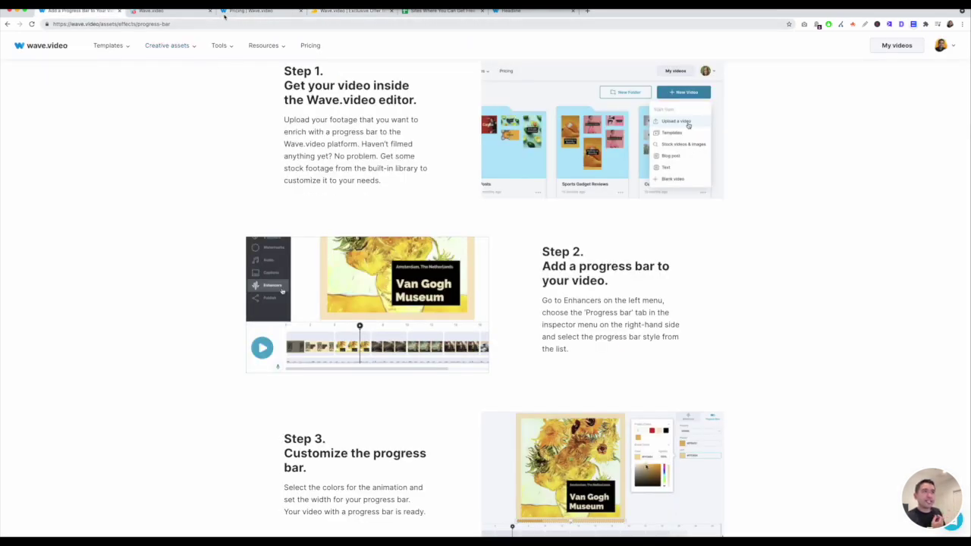
left_click(897, 46)
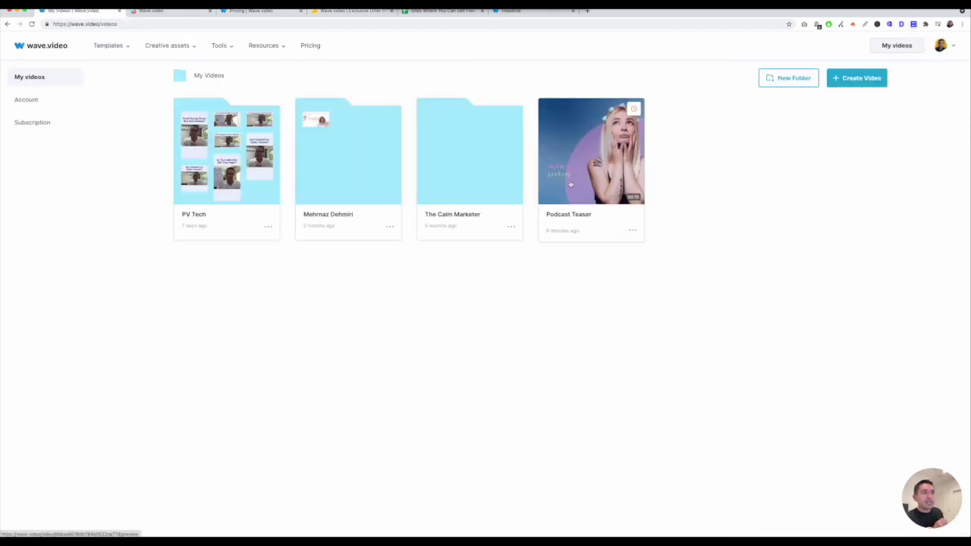
left_click(575, 176)
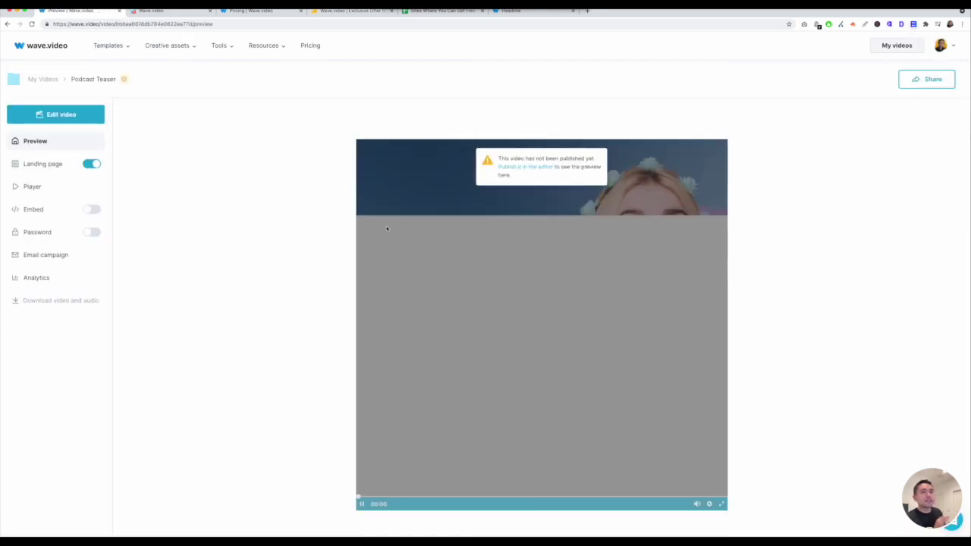
left_click(55, 114)
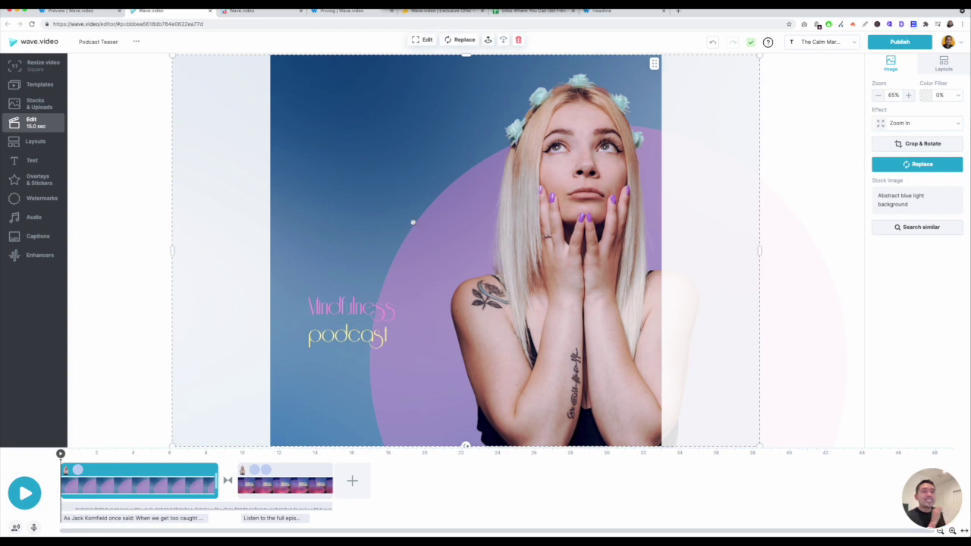
Switch to the "Sites Where You Can Get Free Stocks" spreadsheet and review the listed sites, including the Pixabay description
left_click(504, 11)
mouse_move(328, 158)
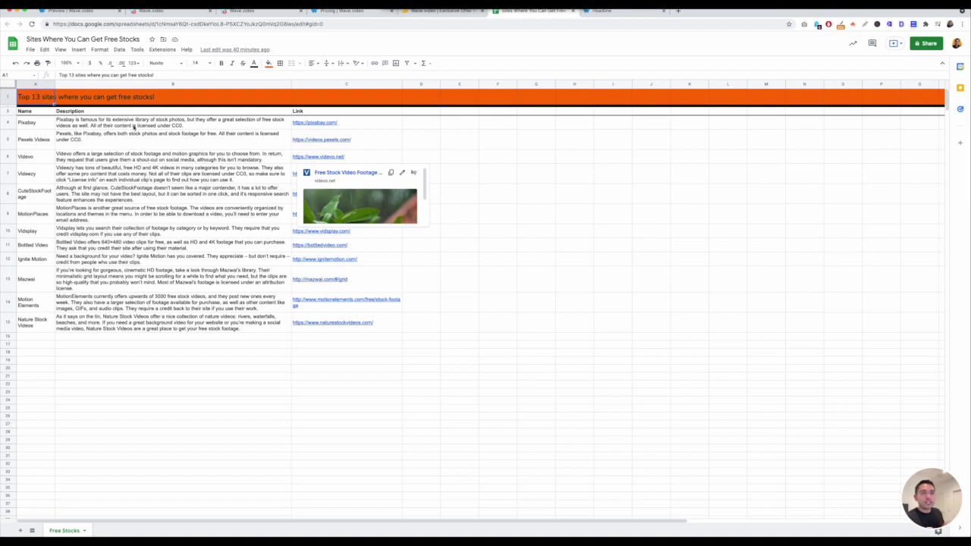
left_click(134, 128)
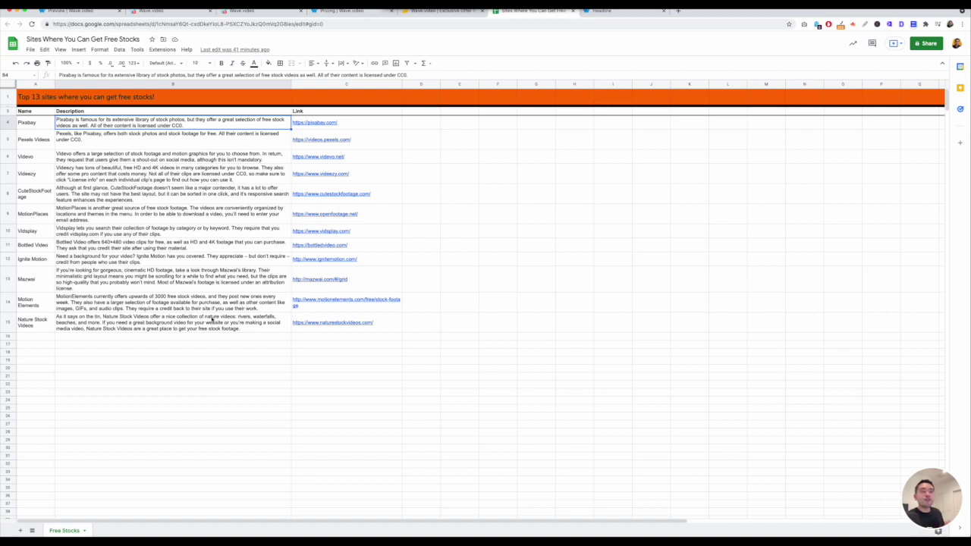
Revisit the Wave.video pricing page and the free stock sites spreadsheet, ending on the AppSumo deal's plans
left_click(360, 13)
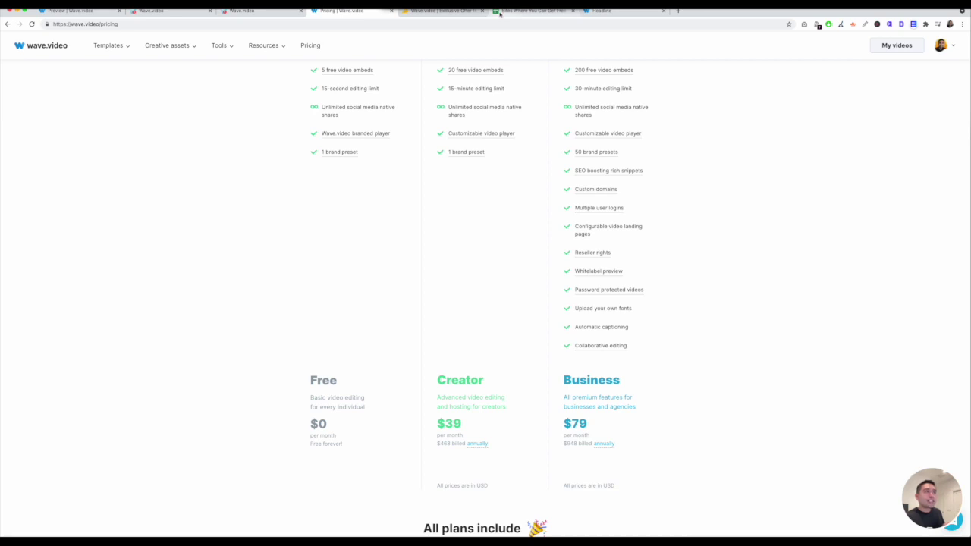
left_click(531, 11)
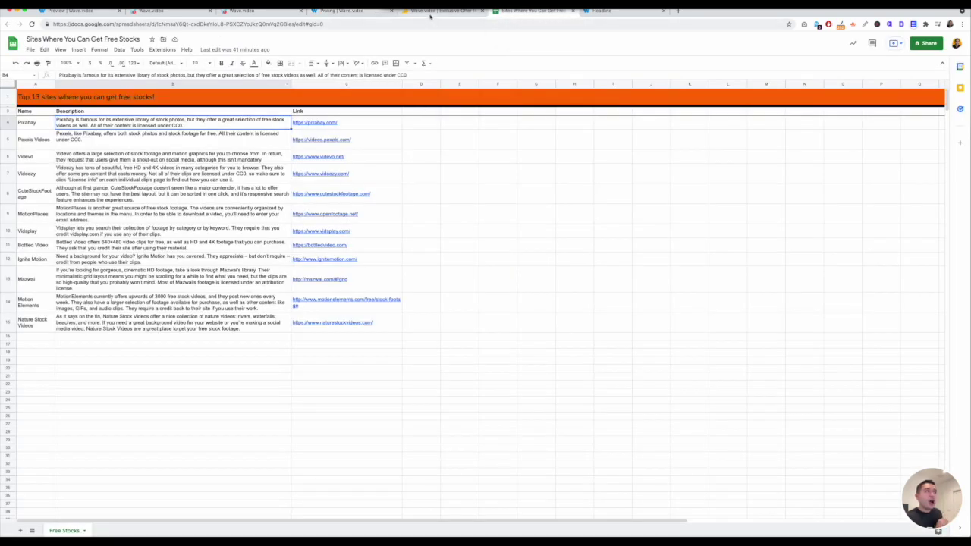
left_click(429, 10)
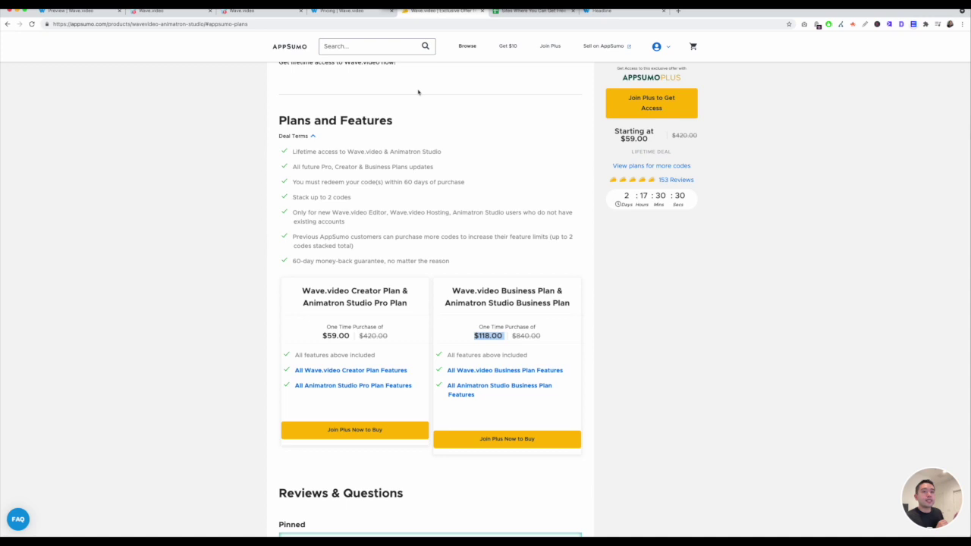